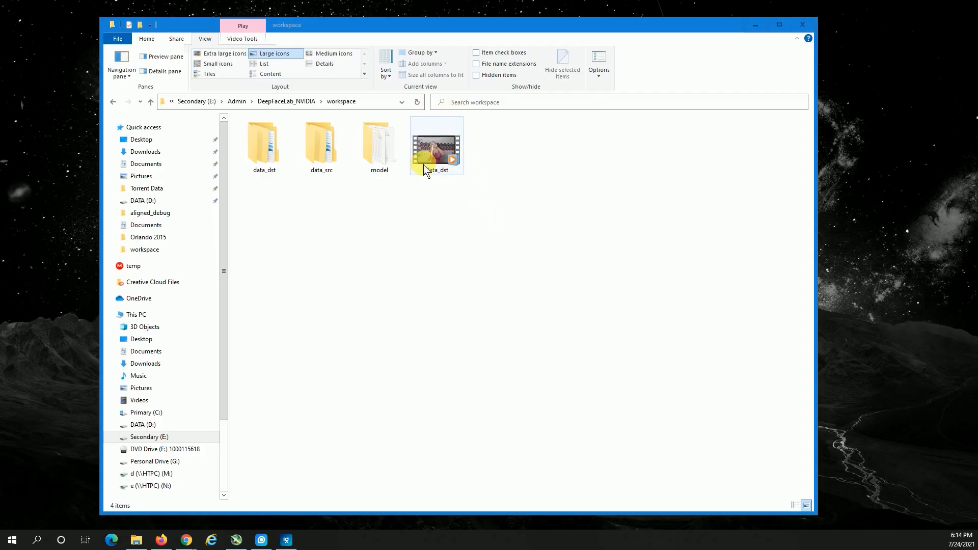
Extract the data_dst video's frames at full FPS as PNG images with the DeepFaceLab batch script
left_click(280, 102)
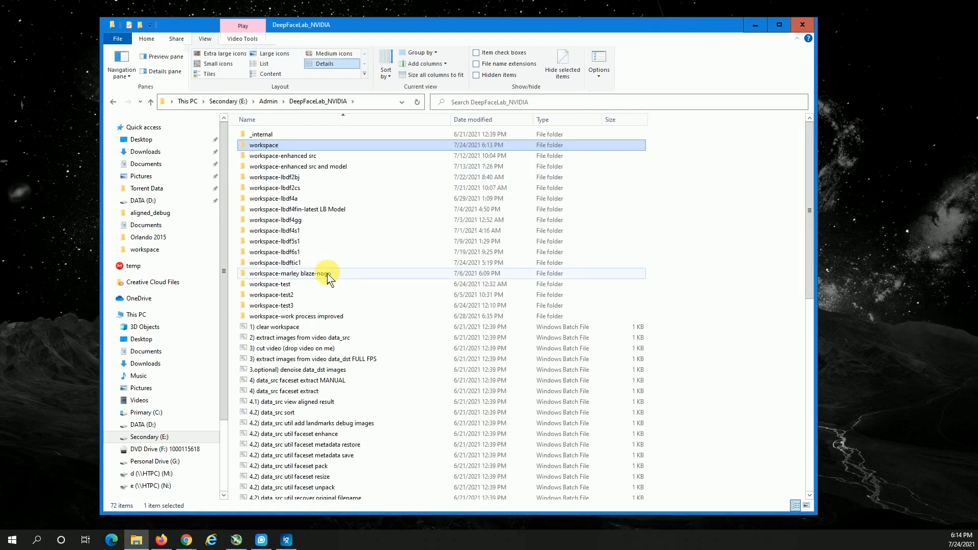
scroll(327, 278, "down", 3)
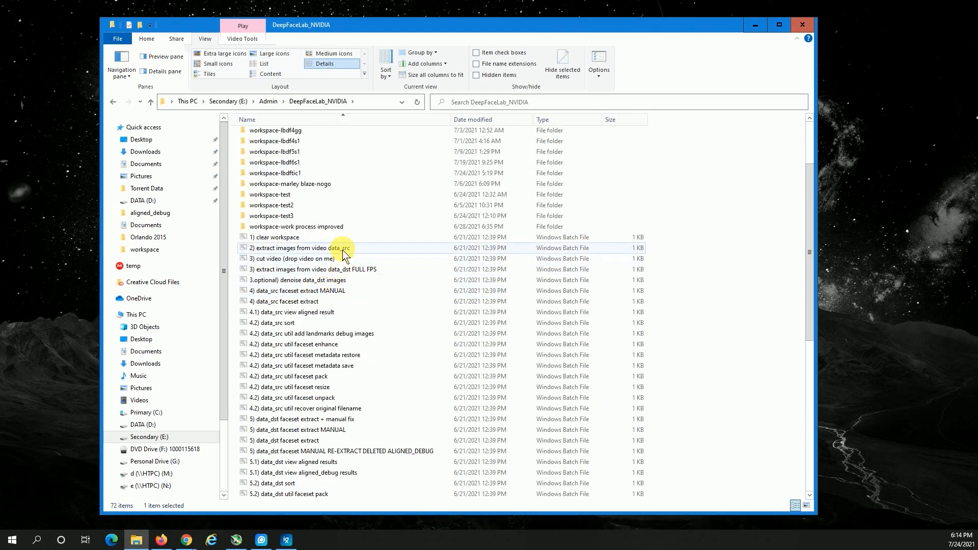
left_click(363, 274)
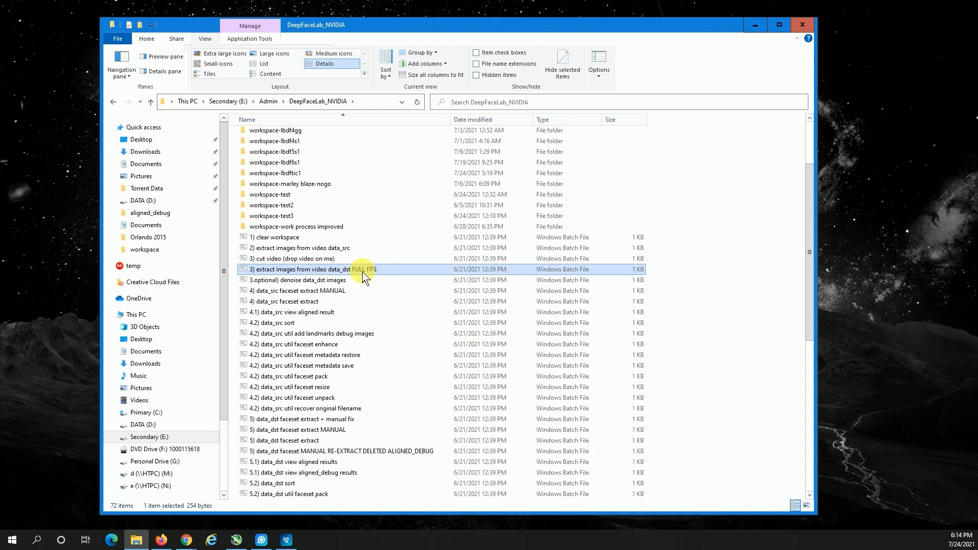
double_click(364, 277)
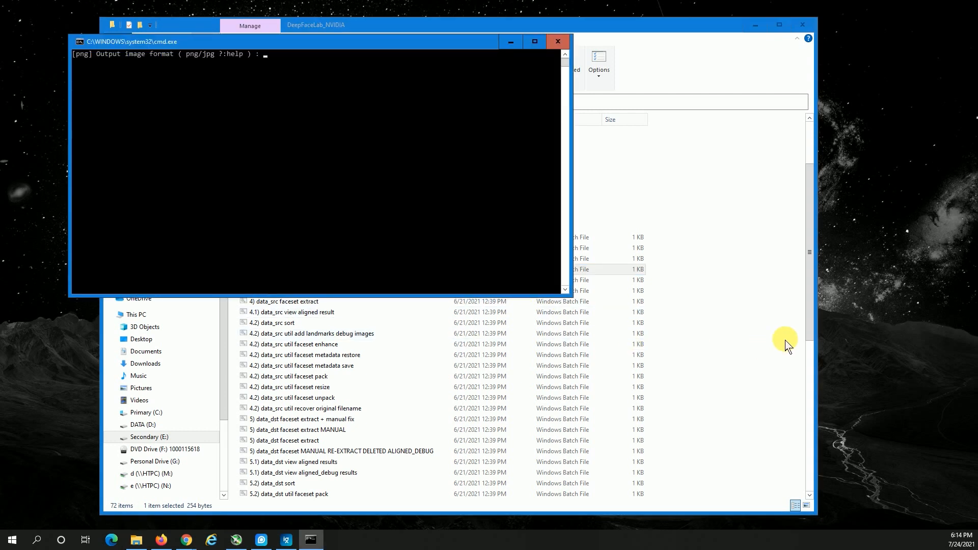
key("Return")
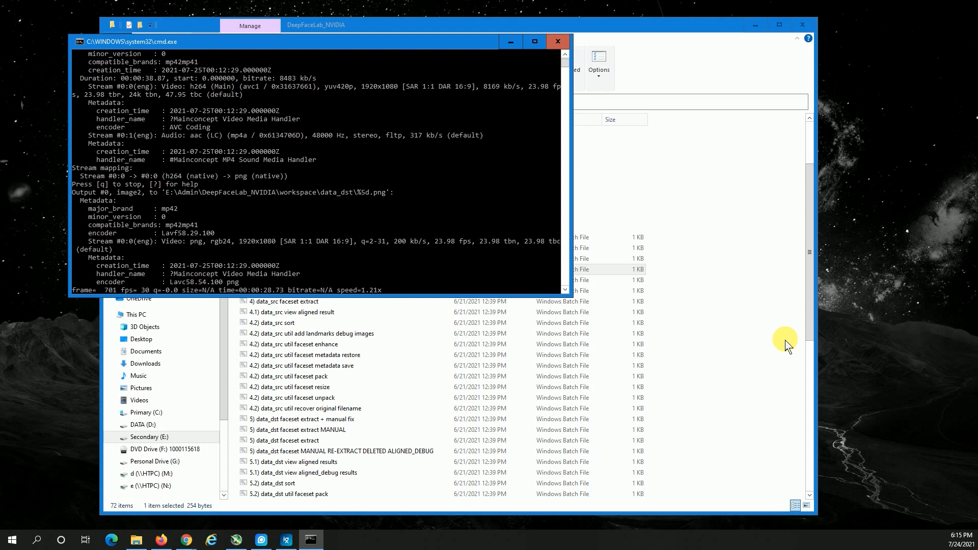
key("Return")
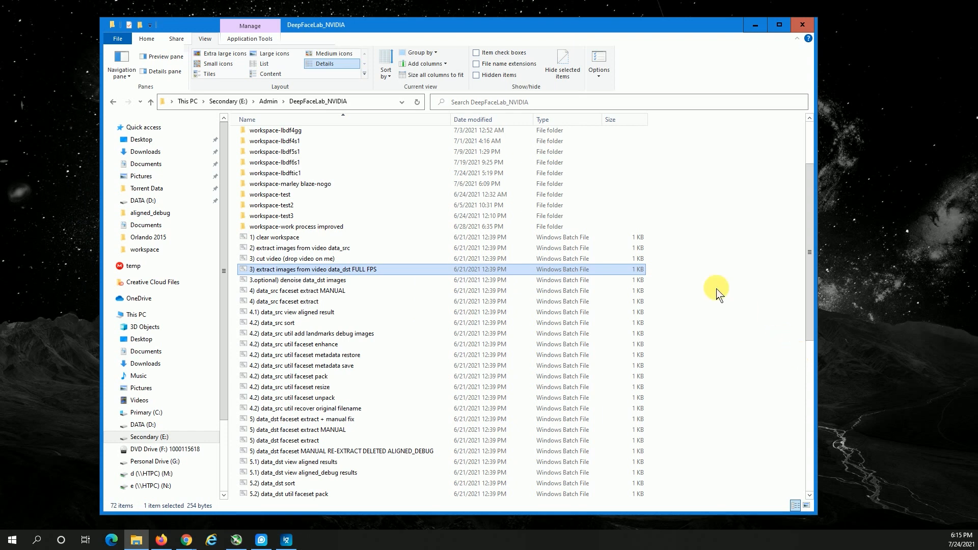
Run the automatic data_dst faceset extract on GPU 0 with face type wf, image size 512 and JPEG quality 90
scroll(340, 352, "down", 4)
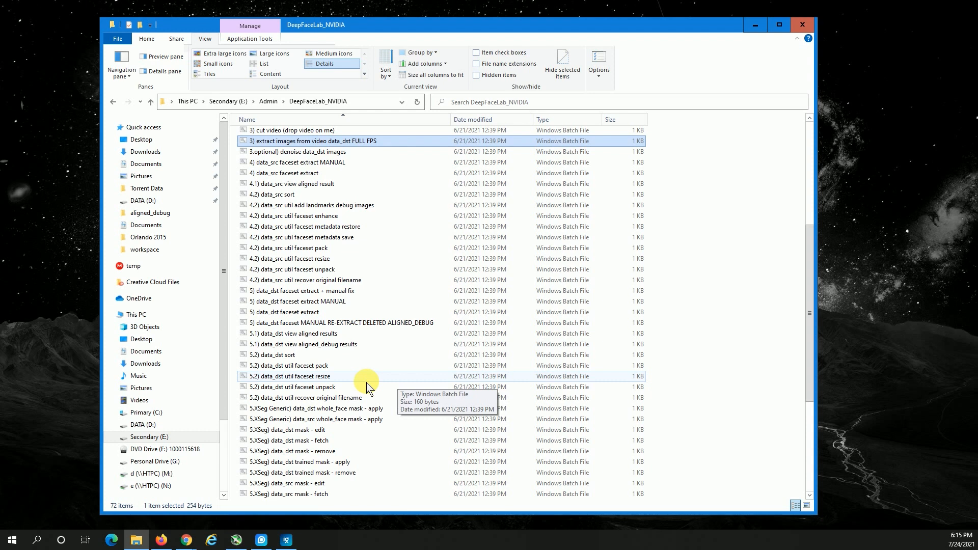
left_click(312, 315)
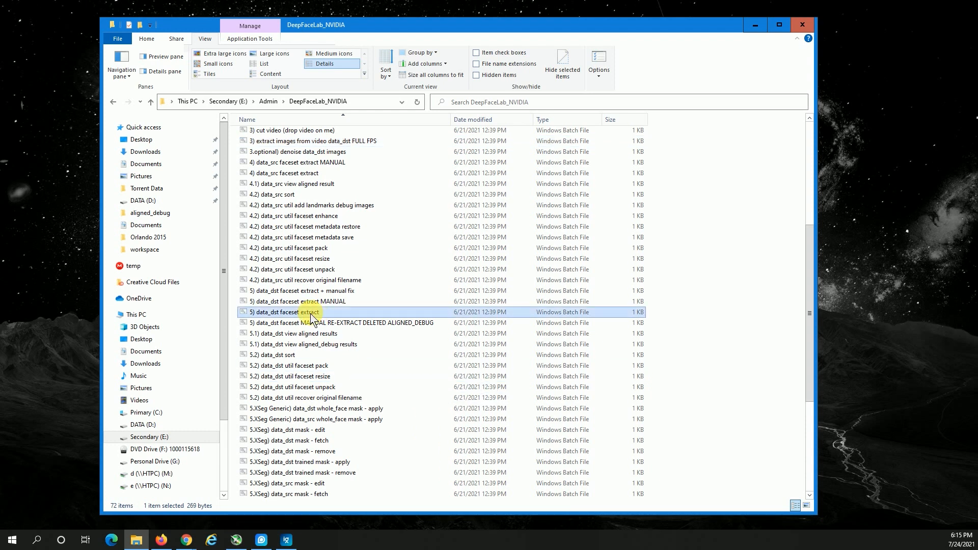
double_click(311, 316)
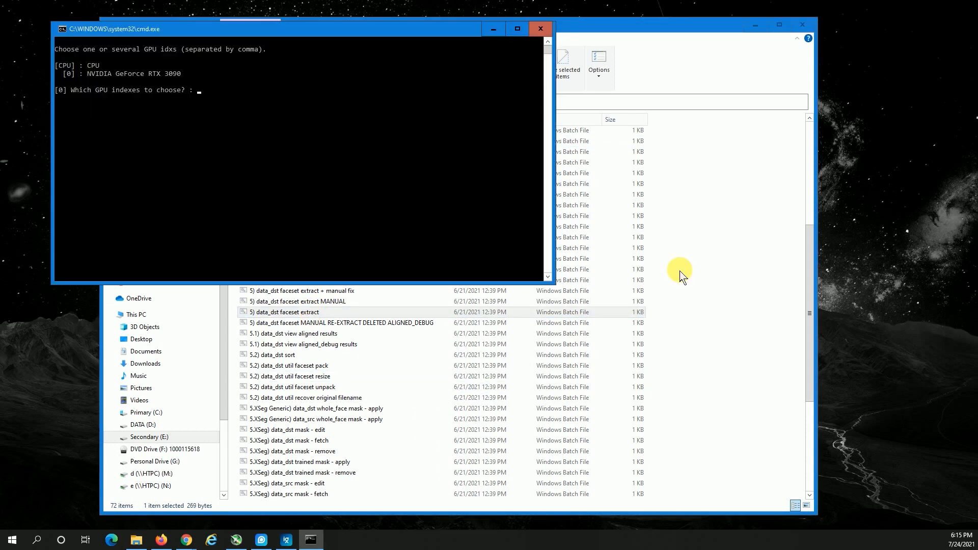
key("Return")
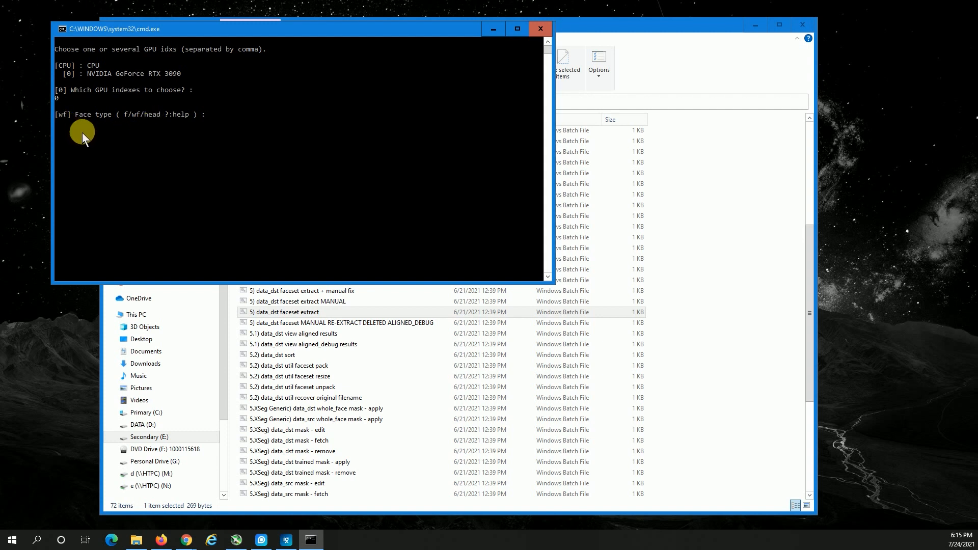
key("Return")
key("Return")
key("Return")
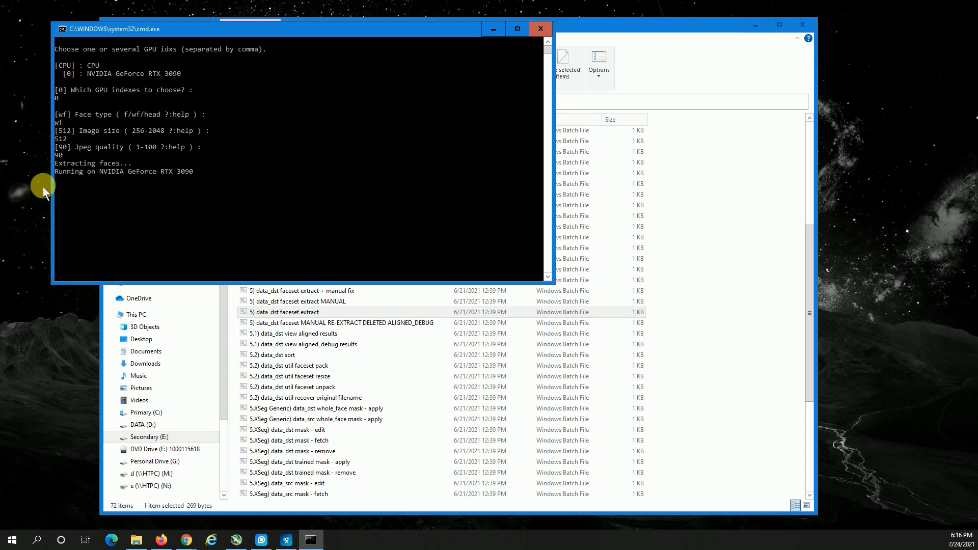
Bring MSI Afterburner into view and apply a GPU fan speed of 69%
left_click_drag(975, 459, 831, 253)
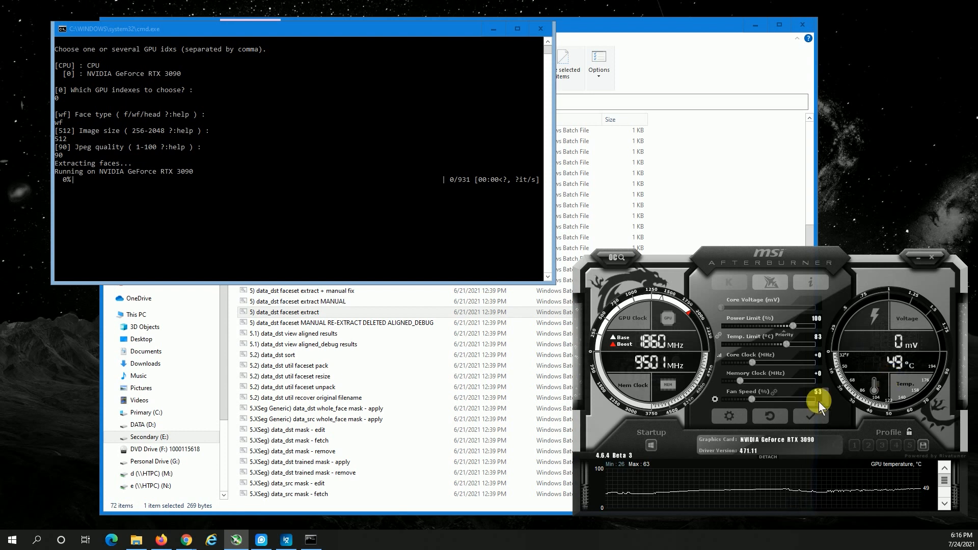
left_click_drag(757, 399, 776, 404)
left_click_drag(774, 402, 776, 403)
left_click(811, 416)
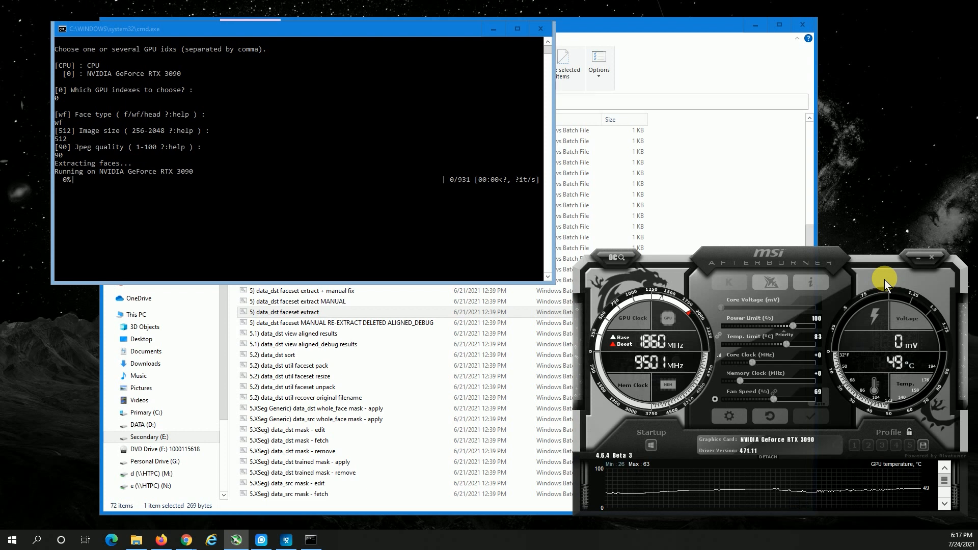
Return to the faceset extraction console and dismiss it once the extraction is done
left_click(364, 34)
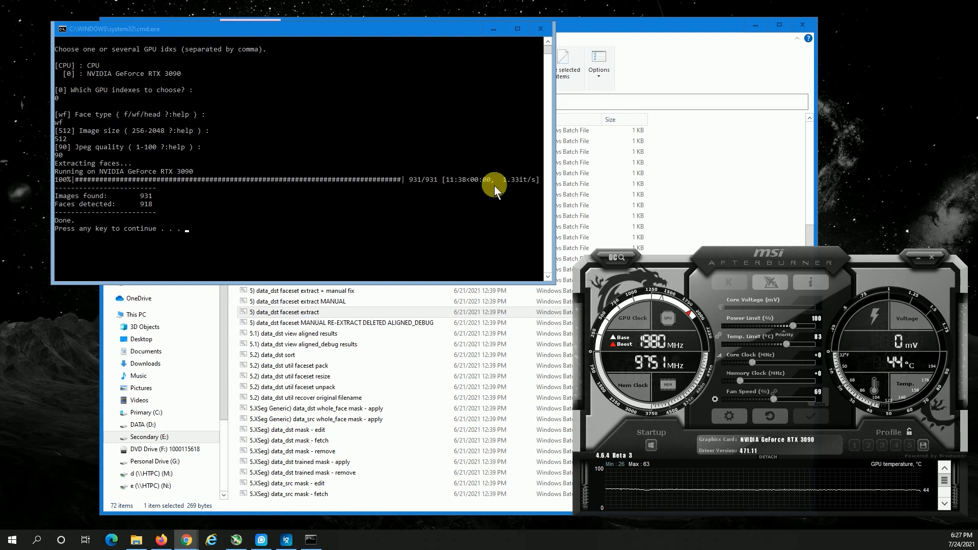
left_click(371, 256)
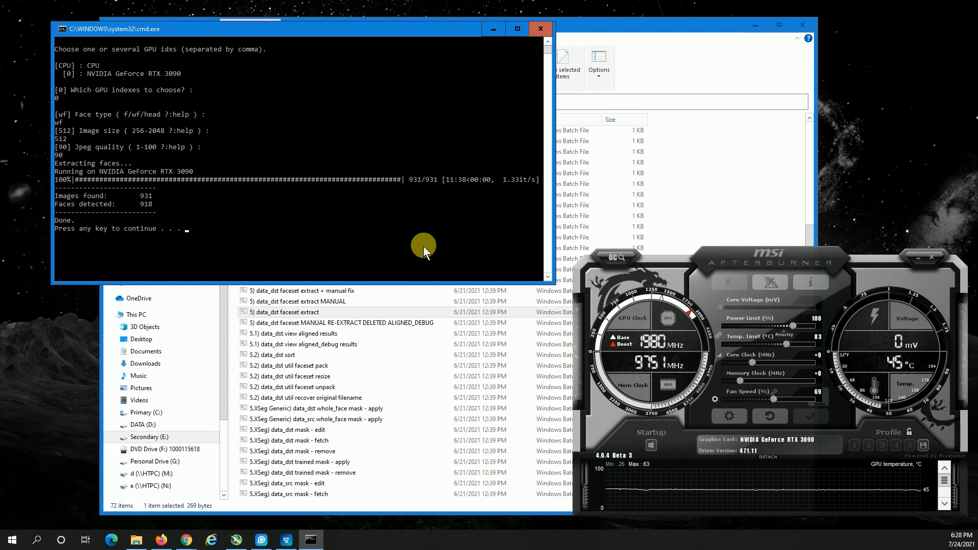
key("Return")
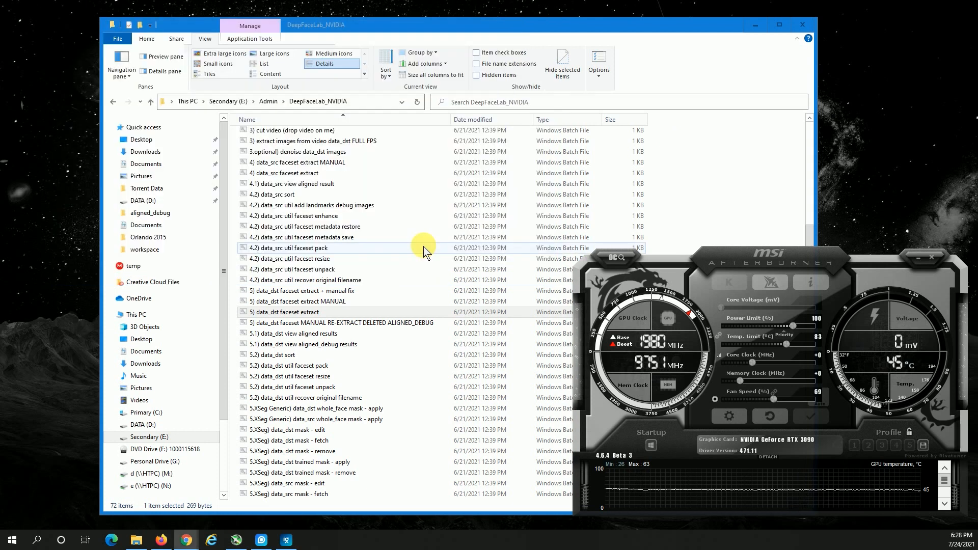
Open the aligned folder inside the workspace's data_dst folder
scroll(360, 219, "up", 7)
left_click(272, 146)
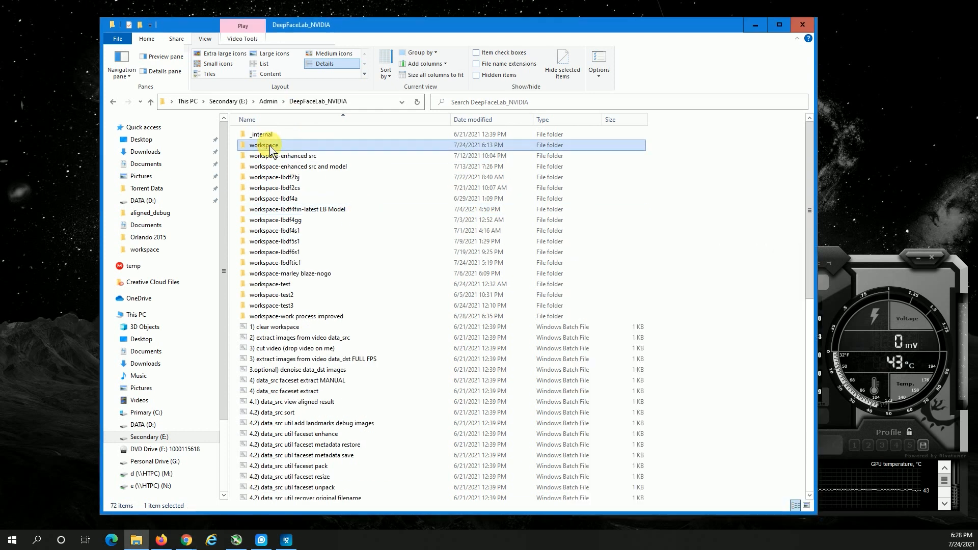
double_click(271, 148)
double_click(263, 151)
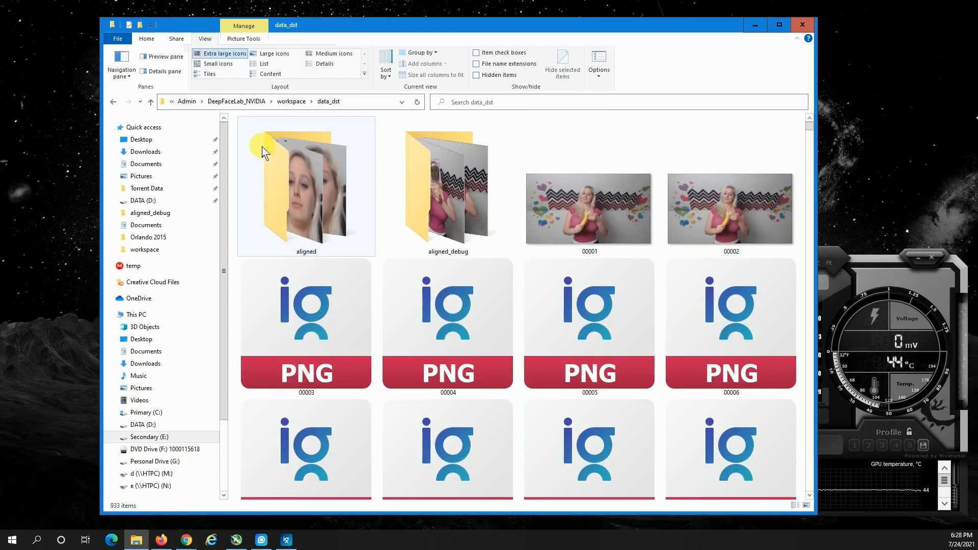
left_click(305, 197)
double_click(306, 197)
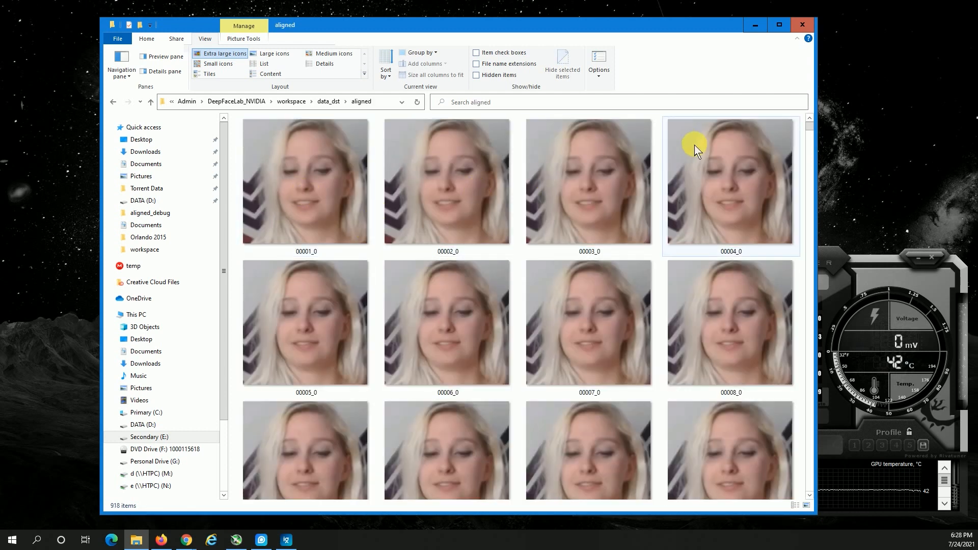
Review all the aligned face images for wrongly extracted faces, and return to the data_dst folder
scroll(658, 189, "down", 5)
scroll(660, 191, "down", 15)
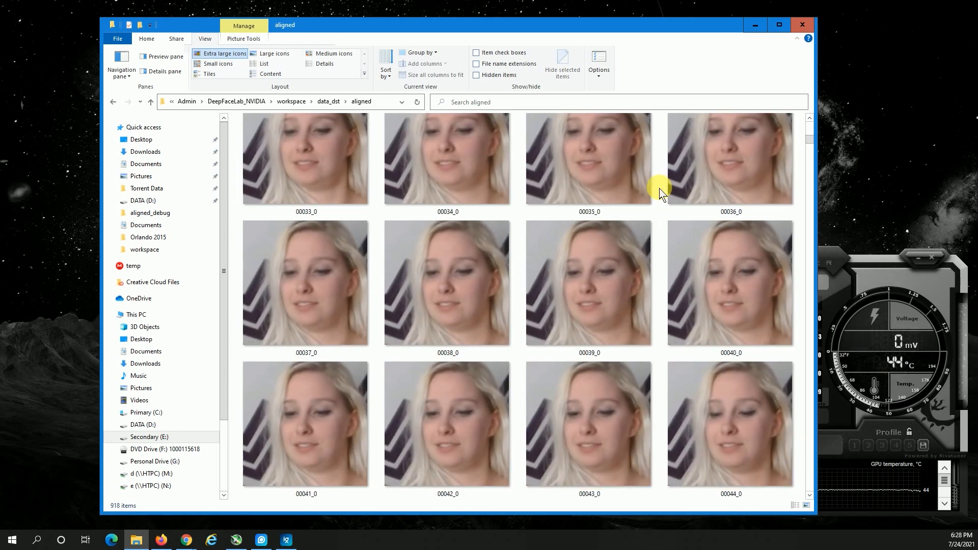
scroll(660, 191, "down", 20)
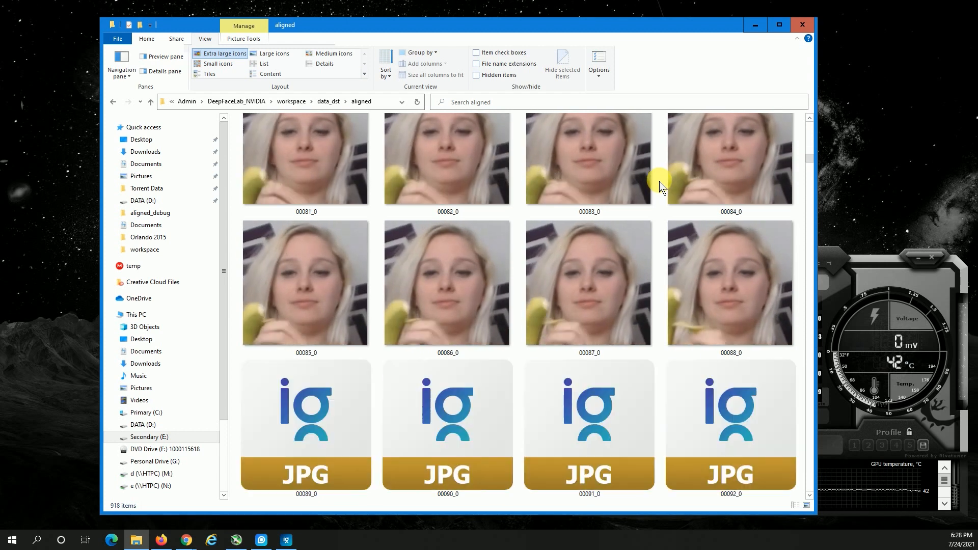
scroll(660, 185, "down", 19)
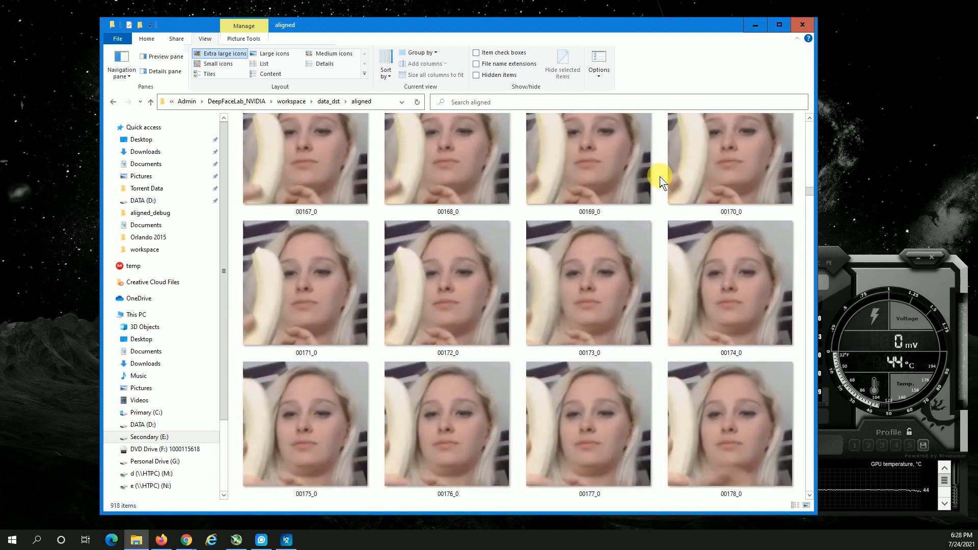
scroll(663, 176, "down", 14)
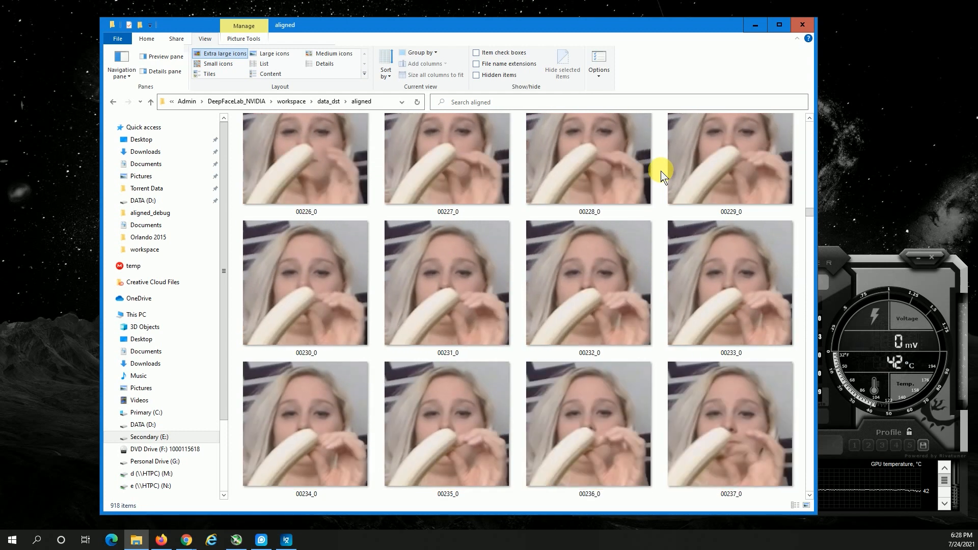
scroll(663, 173, "down", 14)
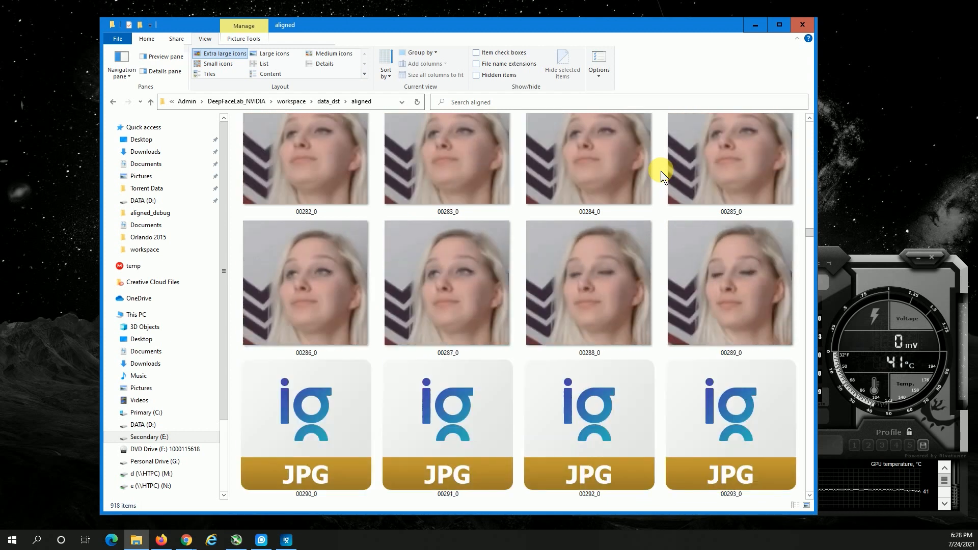
scroll(664, 166, "down", 19)
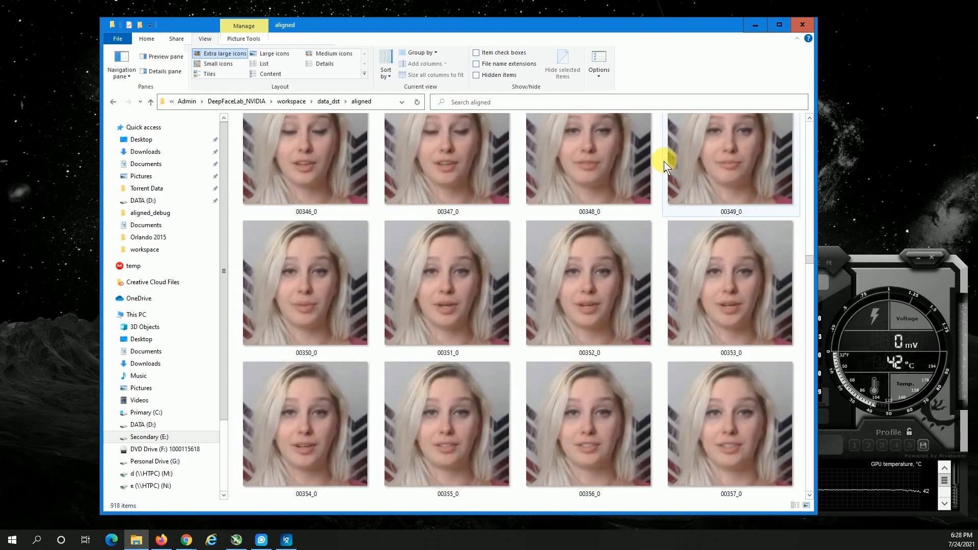
scroll(664, 165, "down", 19)
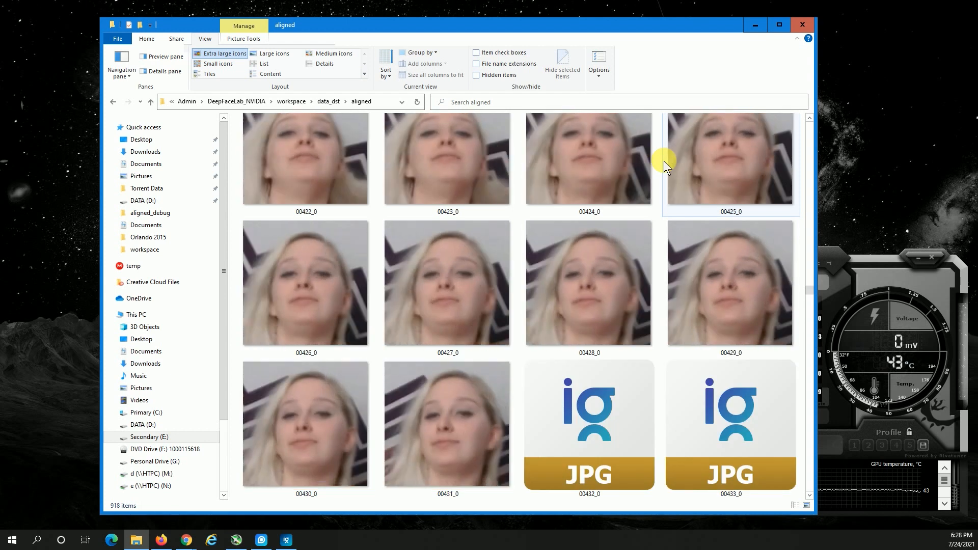
scroll(664, 165, "down", 16)
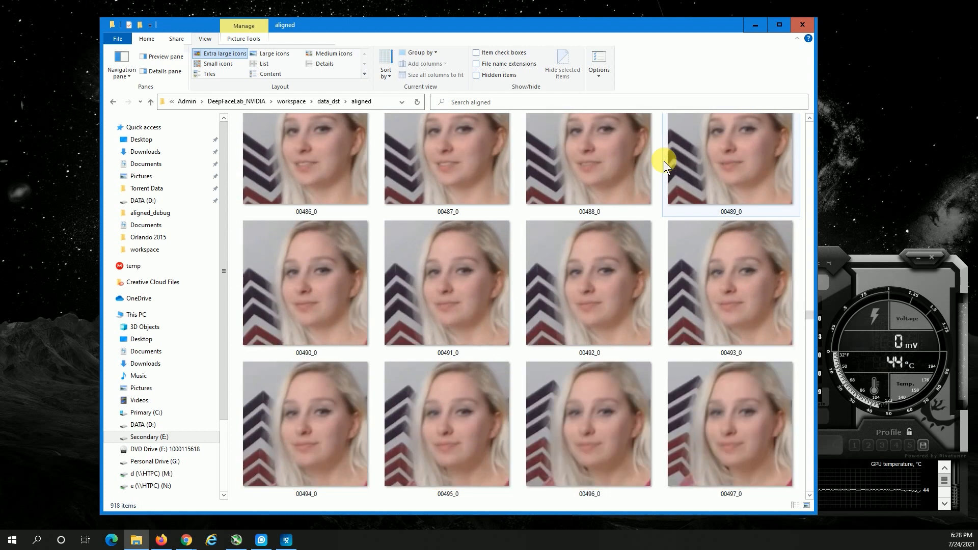
scroll(664, 166, "up", 3)
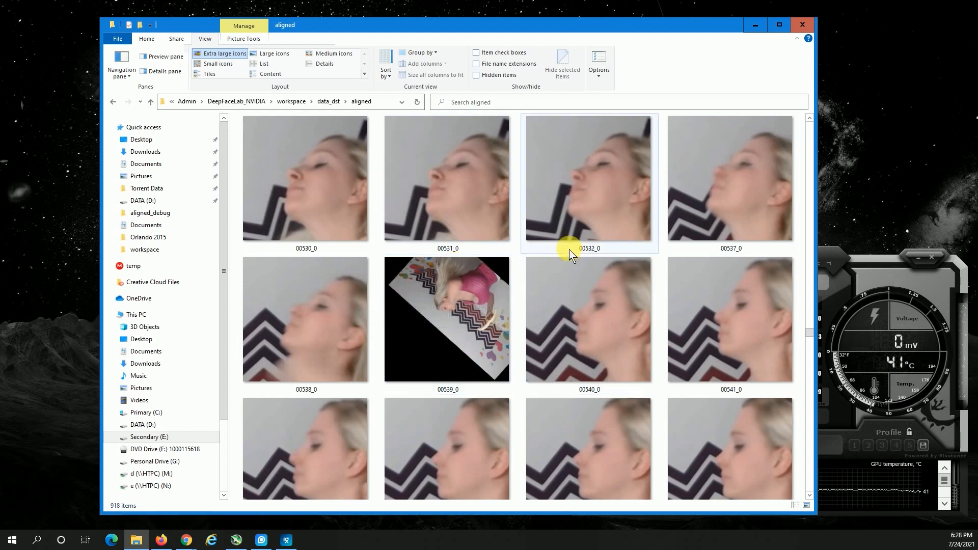
scroll(506, 247, "down", 15)
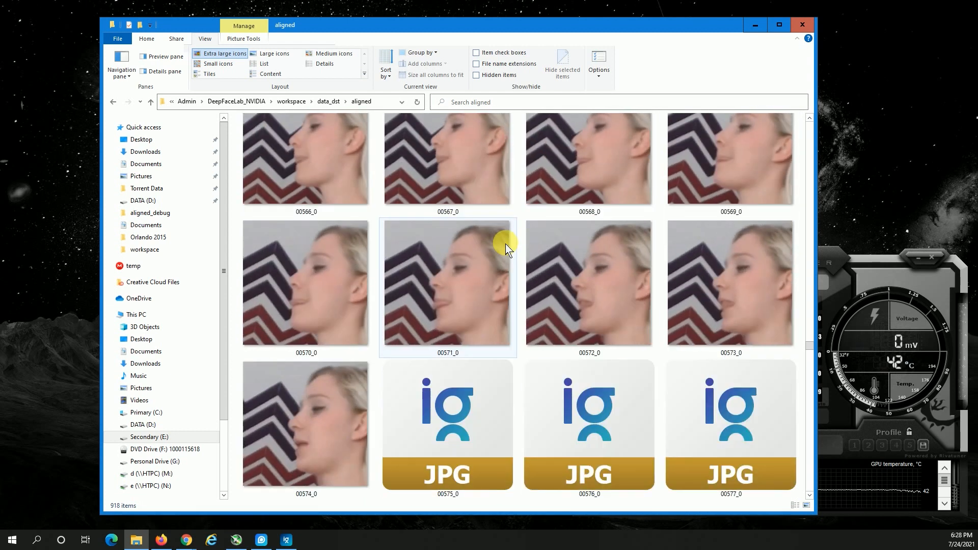
scroll(506, 248, "down", 6)
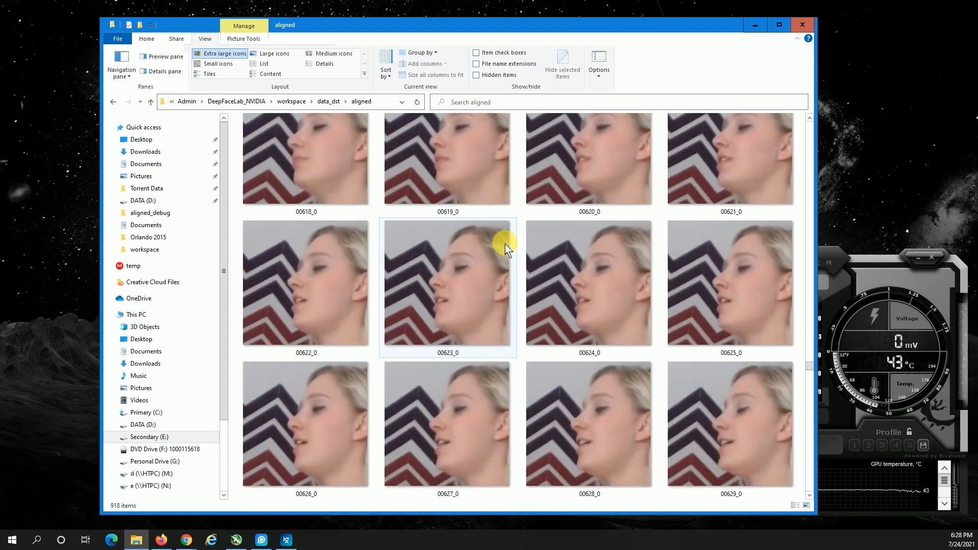
scroll(506, 247, "down", 19)
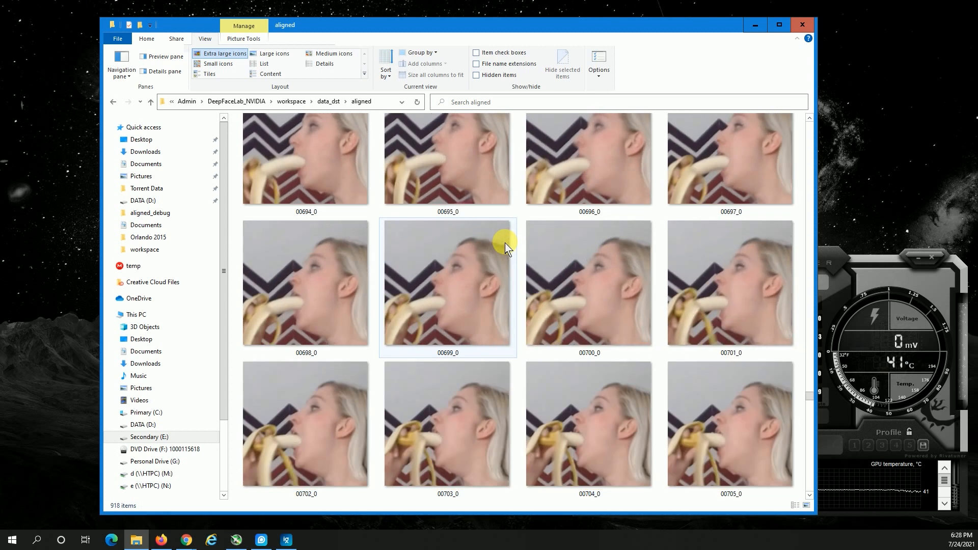
scroll(506, 247, "down", 15)
scroll(504, 244, "down", 17)
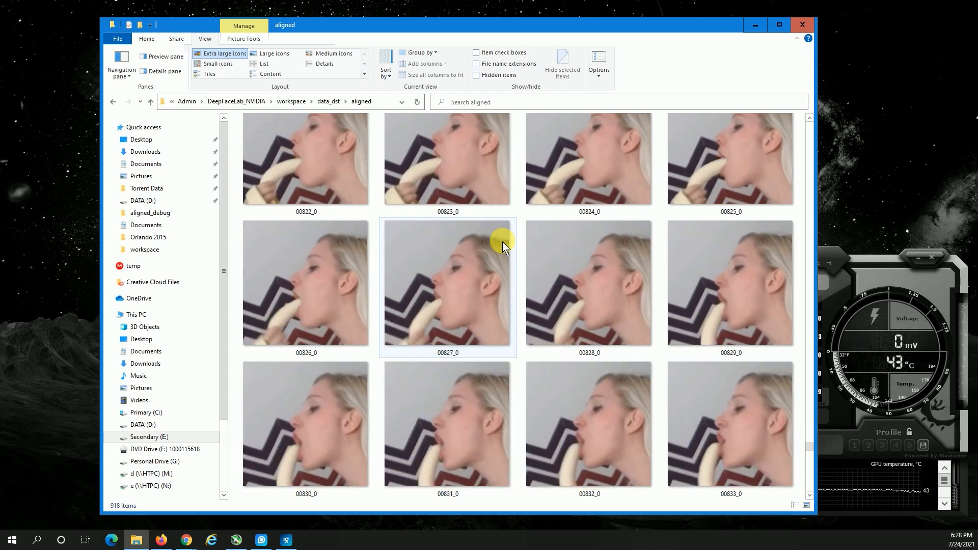
scroll(503, 244, "down", 13)
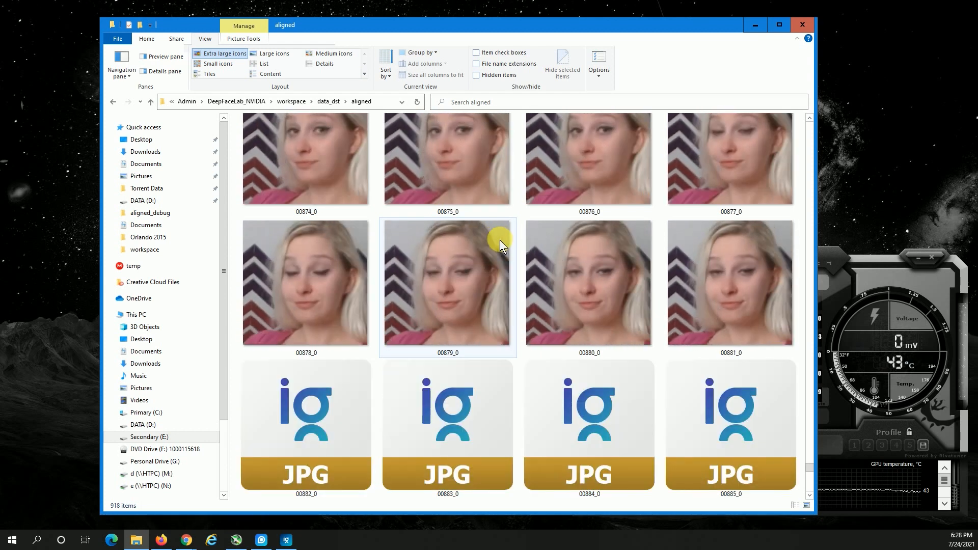
scroll(501, 245, "down", 12)
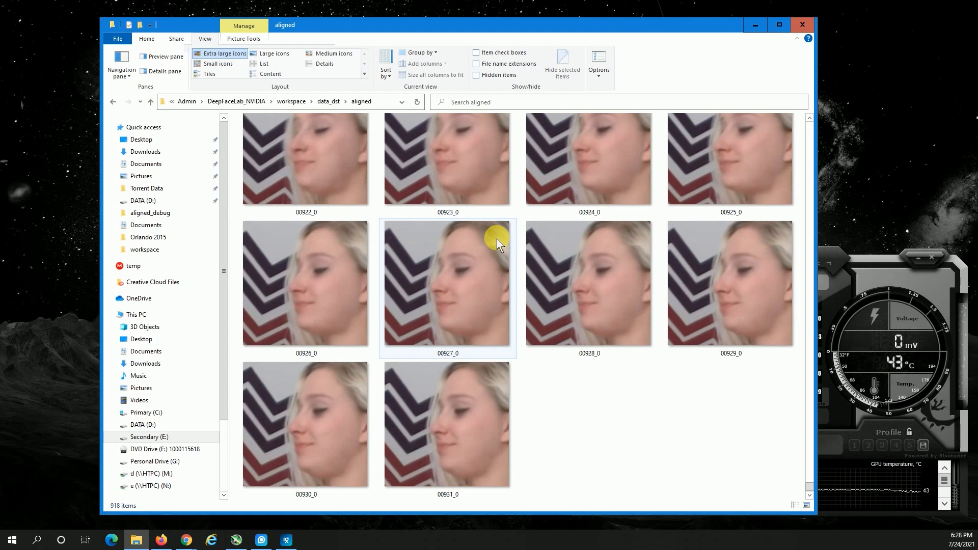
key("alt+Left")
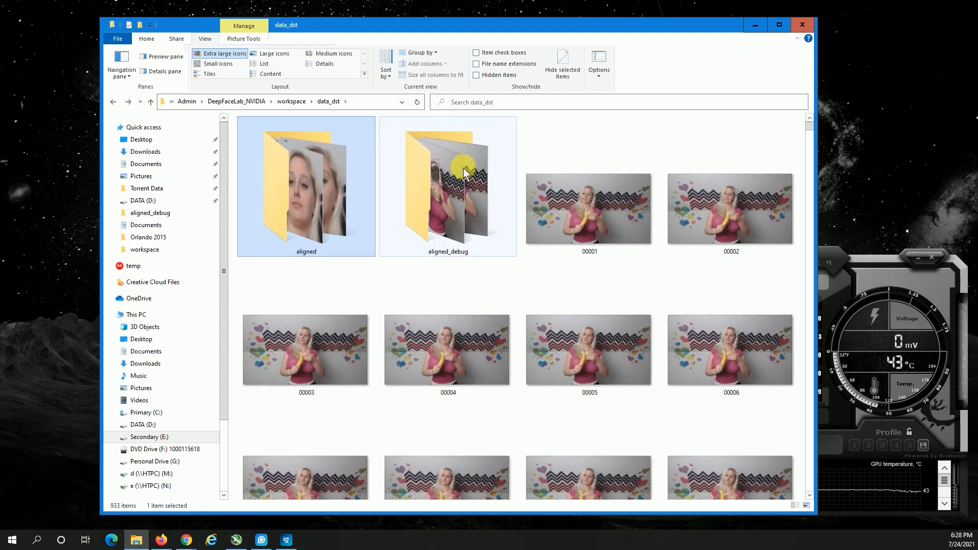
Open the aligned_debug folder, view debug image 00001 in the image viewer, and maximize the viewer window
double_click(458, 184)
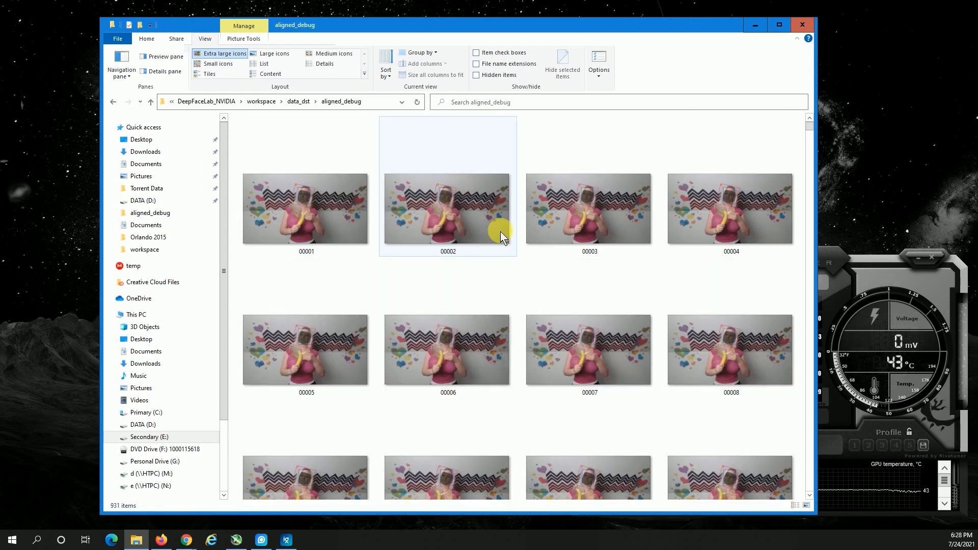
left_click(307, 214)
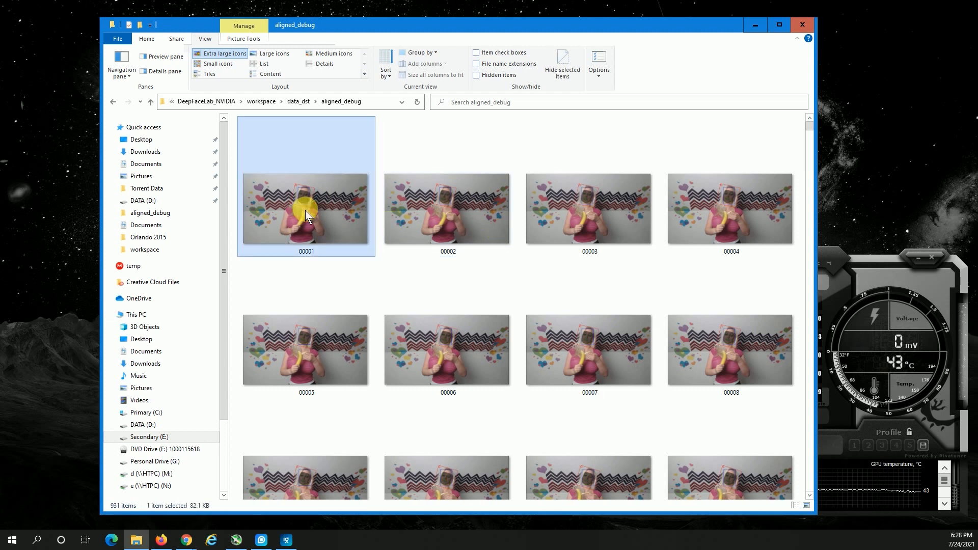
double_click(306, 214)
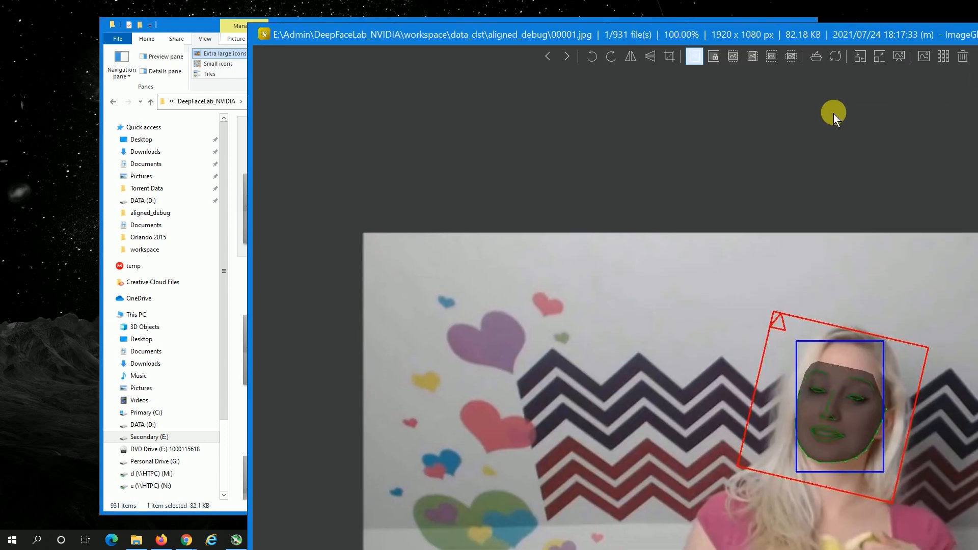
left_click_drag(867, 36, 701, 4)
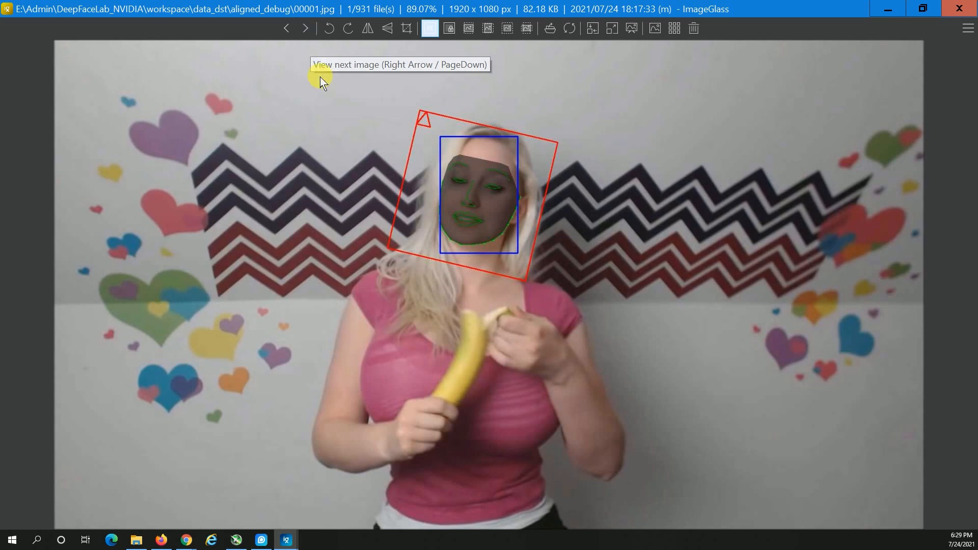
Go through the debug frames one by one from 00001.jpg and delete frame 00185.jpg, where the face has no landmark overlay
key("Right")
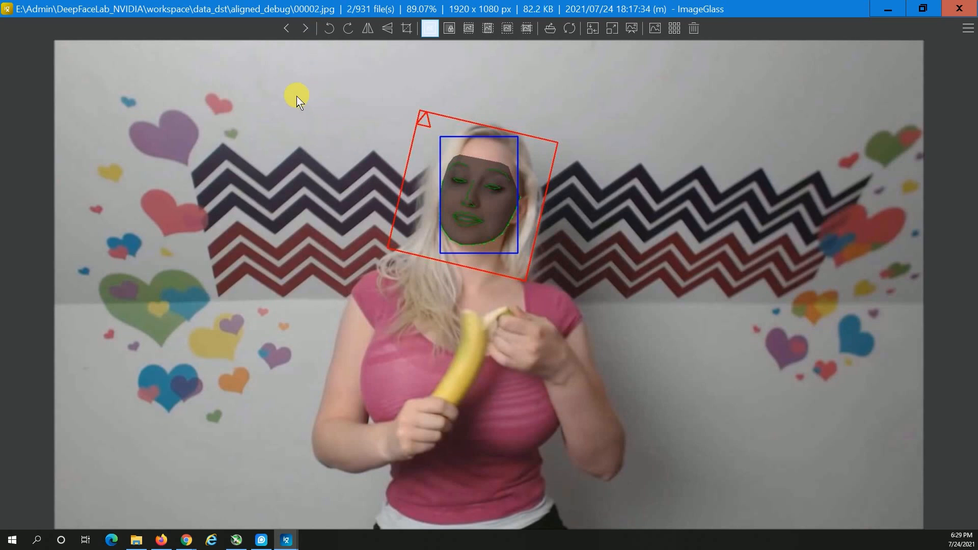
key("Right")
key("Right")
key("Right")
key("Right")
key("Right")
key("Right")
key("Right")
key("Right")
key("Right")
key("Right")
key("Right")
key("Right")
key("Right")
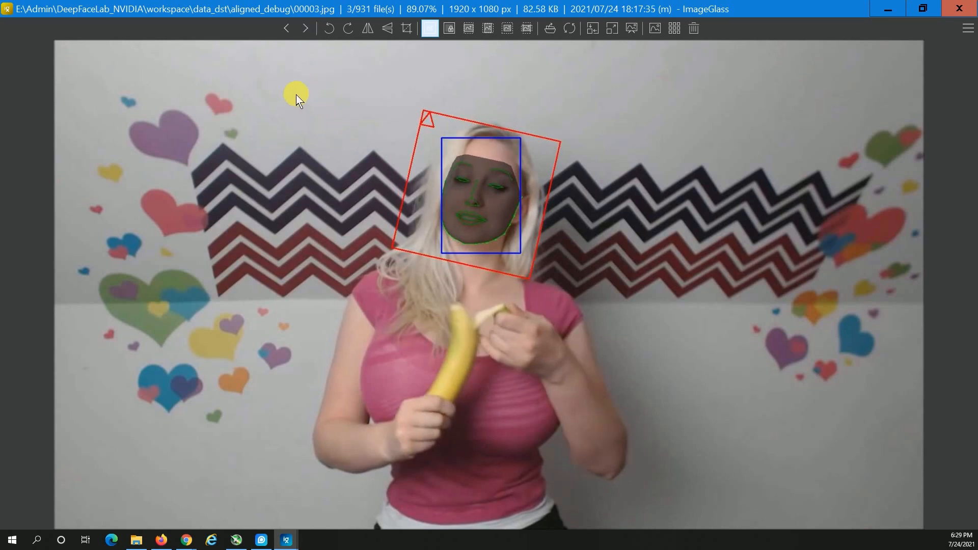
key("Right")
key("Right")
key("Right")
key("Right")
key("Right")
key("Right")
key("Right")
key("Right")
key("Right")
key("Right")
key("Right")
key("Right")
key("Right")
key("Right")
key("Right")
key("Right")
key("Right")
key("Right")
key("Right")
key("Right")
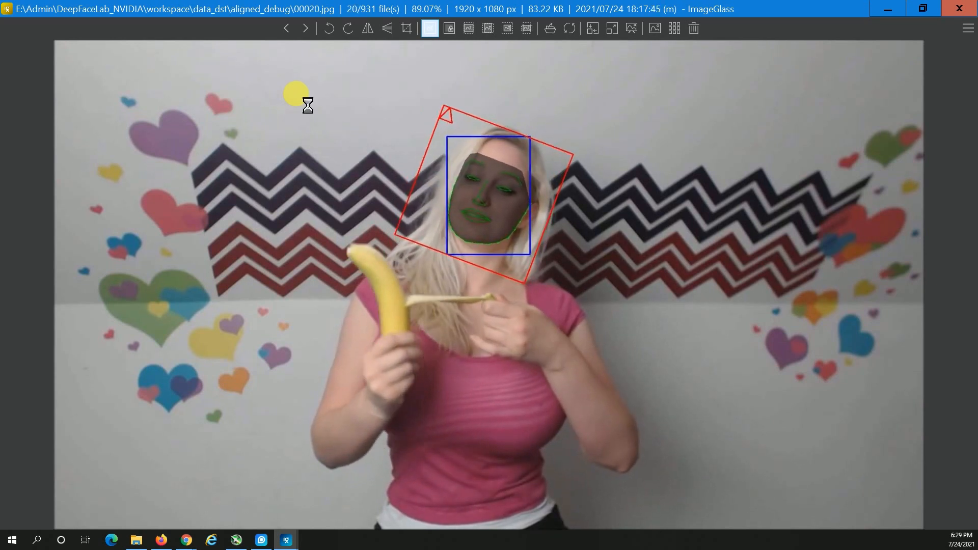
key("Right")
key("Right")
key("Right")
key("Right")
key("Right")
key("Right")
key("Right")
key("Right")
key("Right")
key("Right")
key("Right")
key("Right")
key("Right")
key("Right")
key("Right")
key("Right")
key("Right")
key("Right")
key("Right")
key("Right")
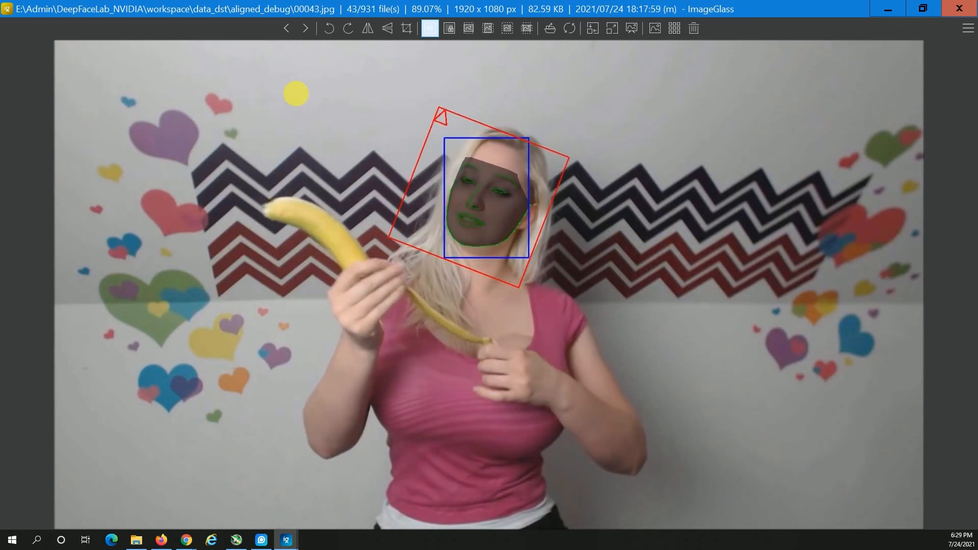
key("Right")
key("Right")
key("Right")
key("Right")
key("Right")
key("Right")
key("Right")
key("Right")
key("Right")
key("Right")
key("Right")
key("Right")
key("Right")
key("Right")
key("Right")
key("Right")
key("Right")
key("Right")
key("Right")
key("Right")
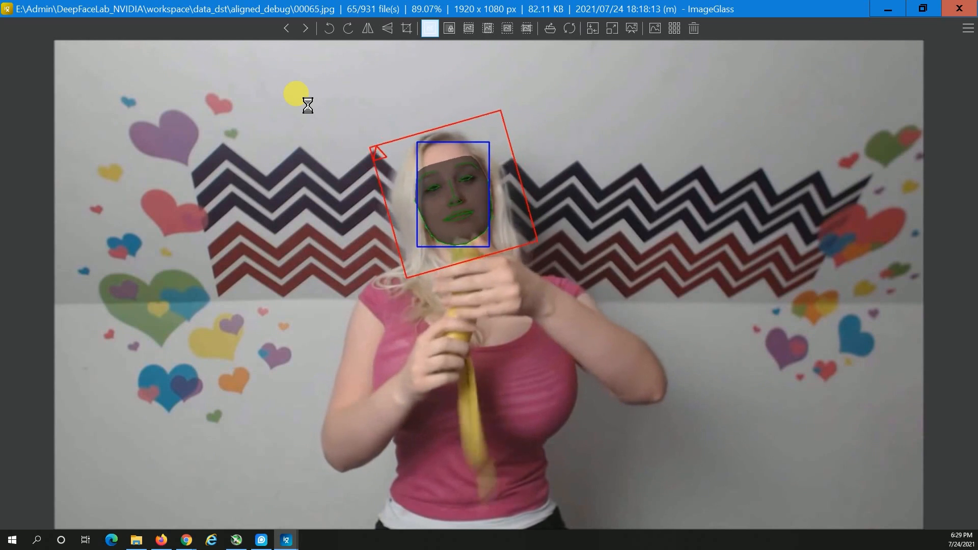
key("Right")
key("Right")
key("Right")
key("Right")
key("Right")
key("Right")
key("Right")
key("Right")
key("Right")
key("Right")
key("Right")
key("Right")
key("Right")
key("Right")
key("Right")
key("Right")
key("Right")
key("Right")
key("Right")
key("Right")
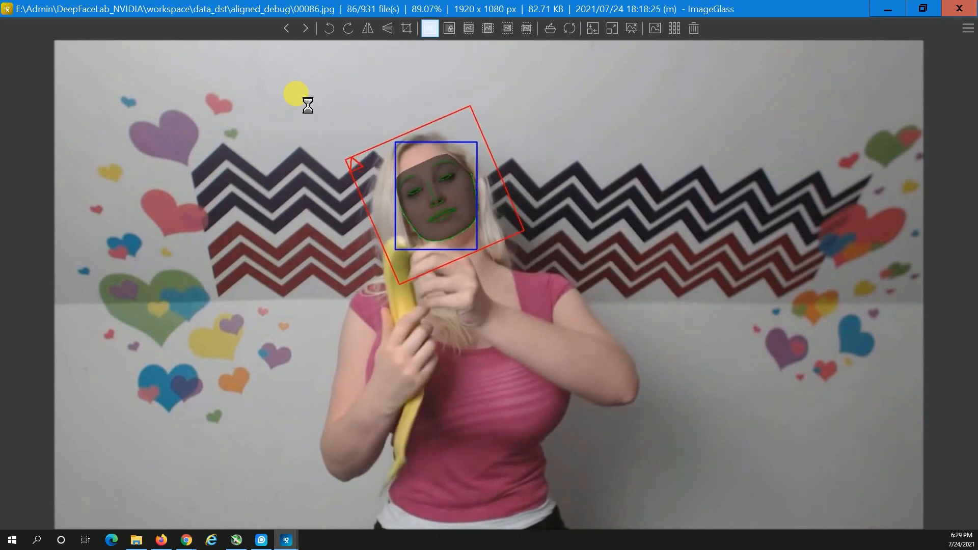
key("Right")
key("Right")
key("Right")
key("Right")
key("Right")
key("Right")
key("Right")
key("Right")
key("Right")
key("Right")
key("Right")
key("Right")
key("Right")
key("Right")
key("Right")
key("Right")
key("Right")
key("Right")
key("Right")
key("Right")
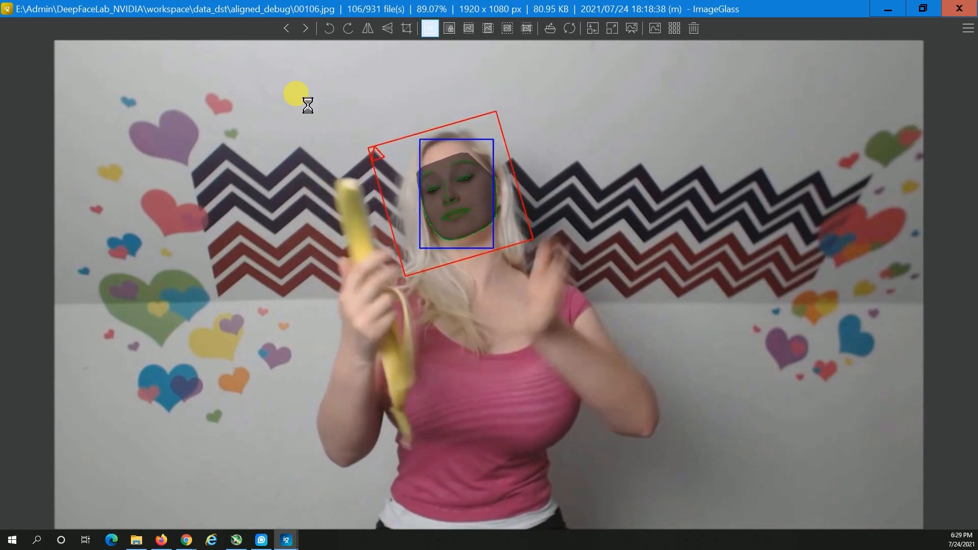
key("Right")
key("Right")
key("Right")
key("Right")
key("Right")
key("Right")
key("Right")
key("Right")
key("Right")
key("Right")
key("Right")
key("Right")
key("Right")
key("Right")
key("Right")
key("Right")
key("Right")
key("Right")
key("Right")
key("Right")
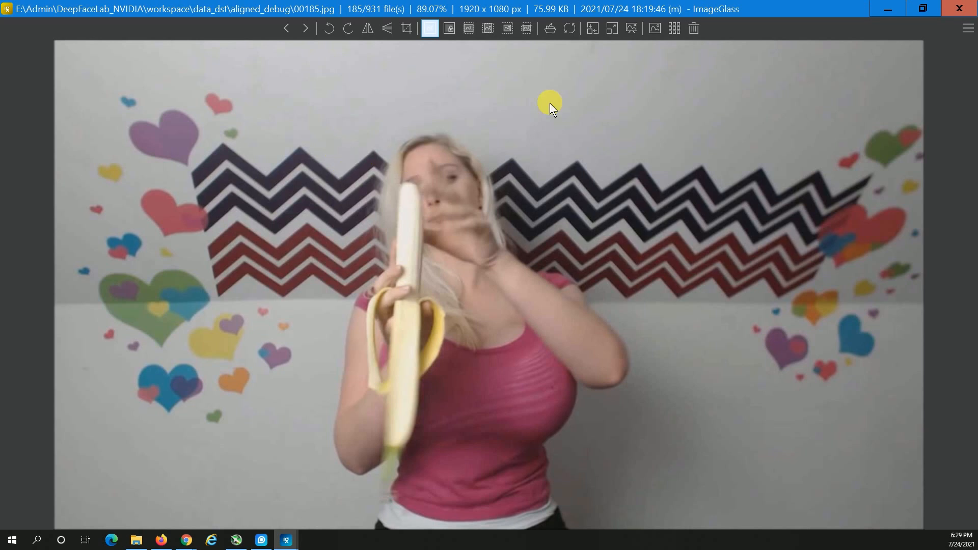
left_click(695, 29)
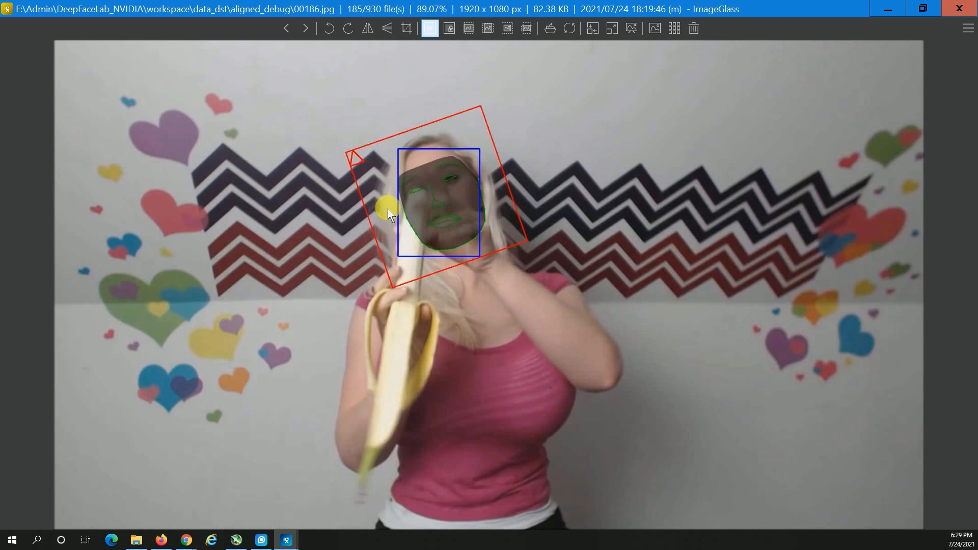
Go through the debug frames from 00186.jpg to 00206.jpg, checking each face for its landmark overlay
key("Right")
key("Right")
key("Right")
key("Right")
key("Right")
key("Right")
key("Right")
key("Right")
key("Right")
key("Right")
key("Right")
key("Right")
key("Right")
key("Right")
key("Right")
key("Right")
key("Right")
key("Right")
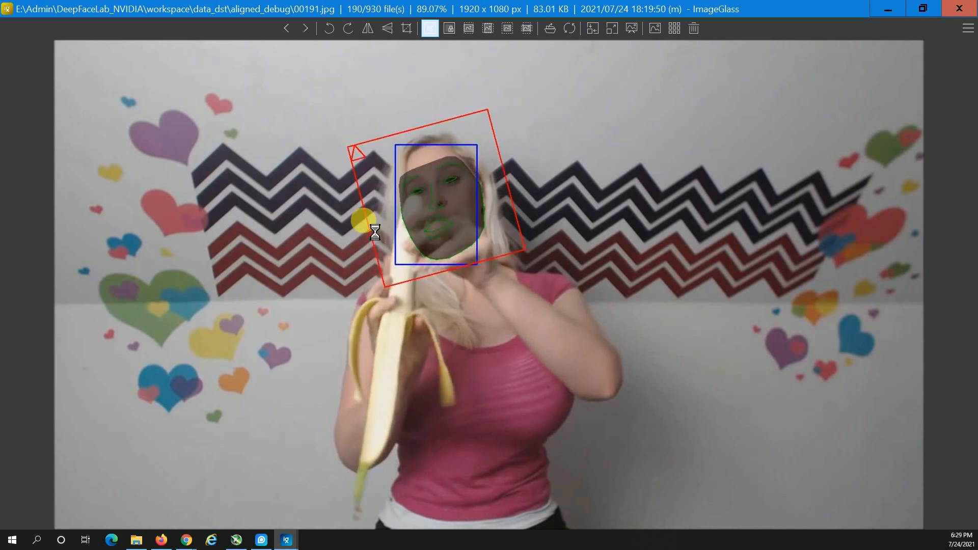
key("Right")
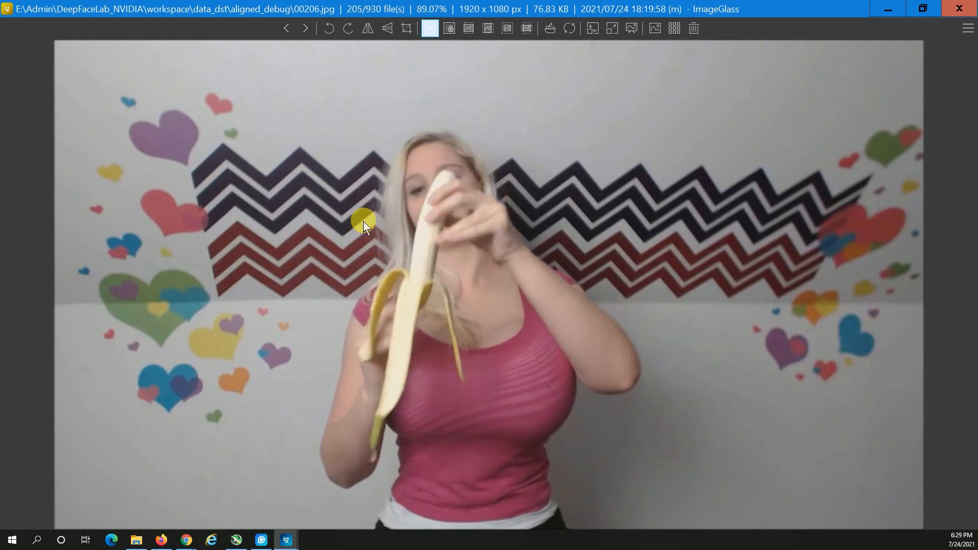
Delete the consecutive debug frames 00206.jpg to 00211.jpg, where the face has no landmark overlay
key("Right")
key("Left")
key("Delete")
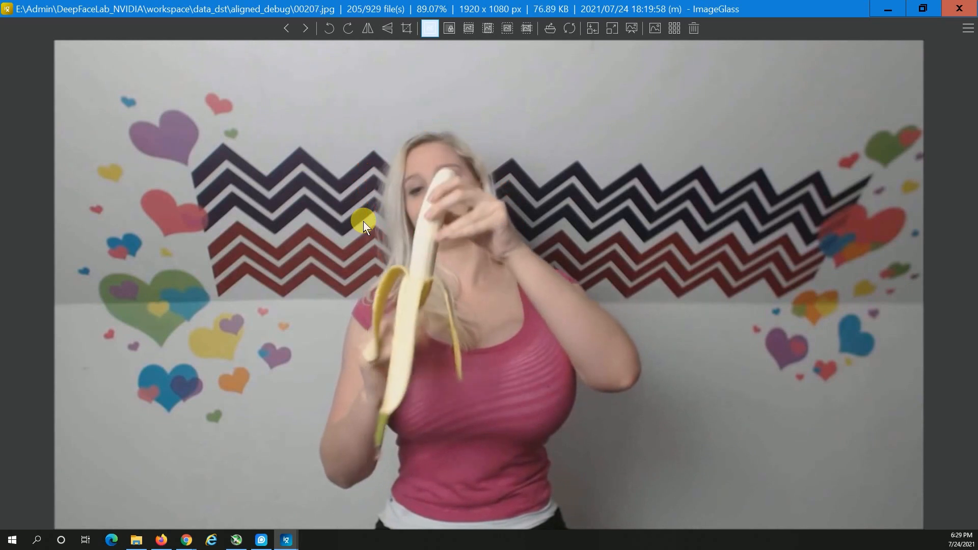
key("Delete")
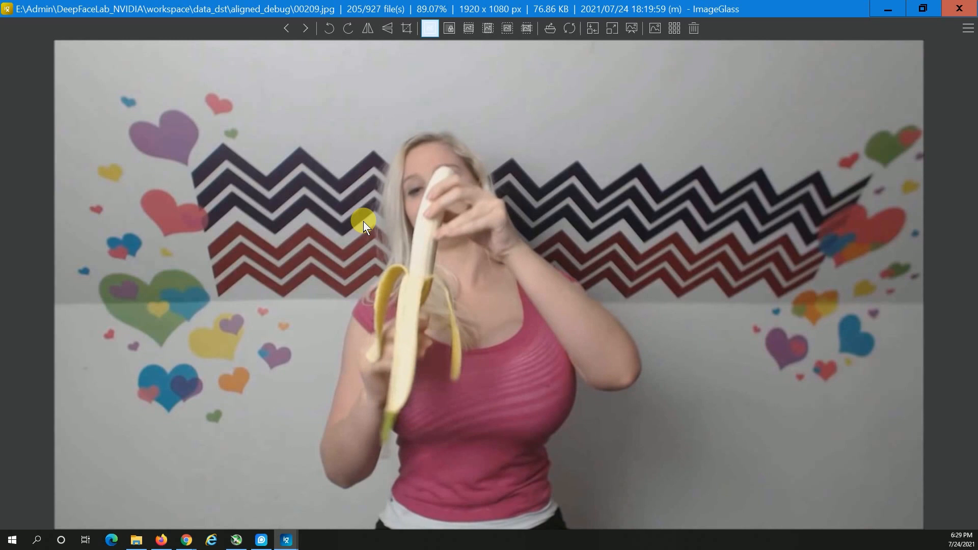
key("Delete")
key("Delete")
key("Delete")
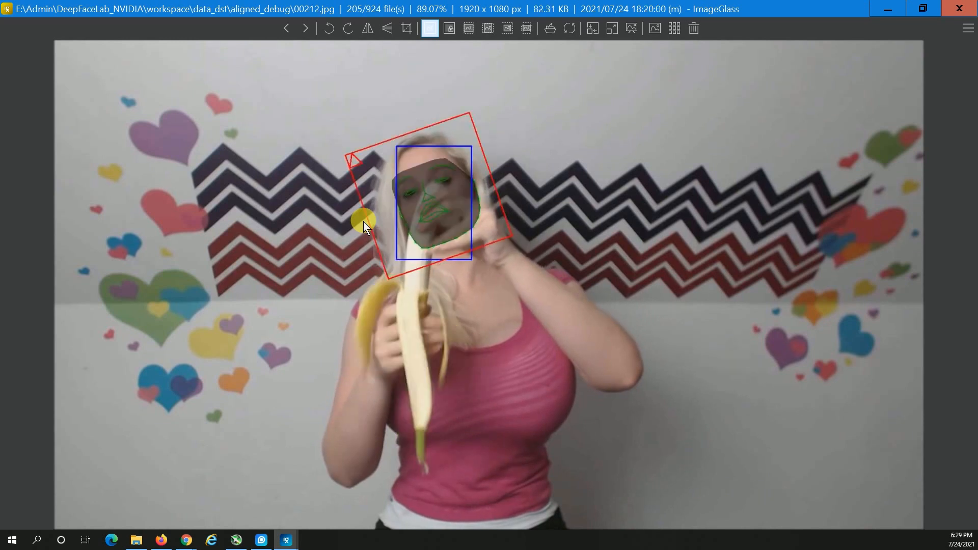
Check the debug frames from 00212.jpg onward, past 00405.jpg, for missing or misplaced face landmarks
key("Right")
key("Right")
key("Right")
key("Right")
key("Right")
key("Right")
key("Right")
key("Right")
key("Right")
key("Right")
key("Right")
key("Right")
key("Right")
key("Right")
key("Right")
key("Right")
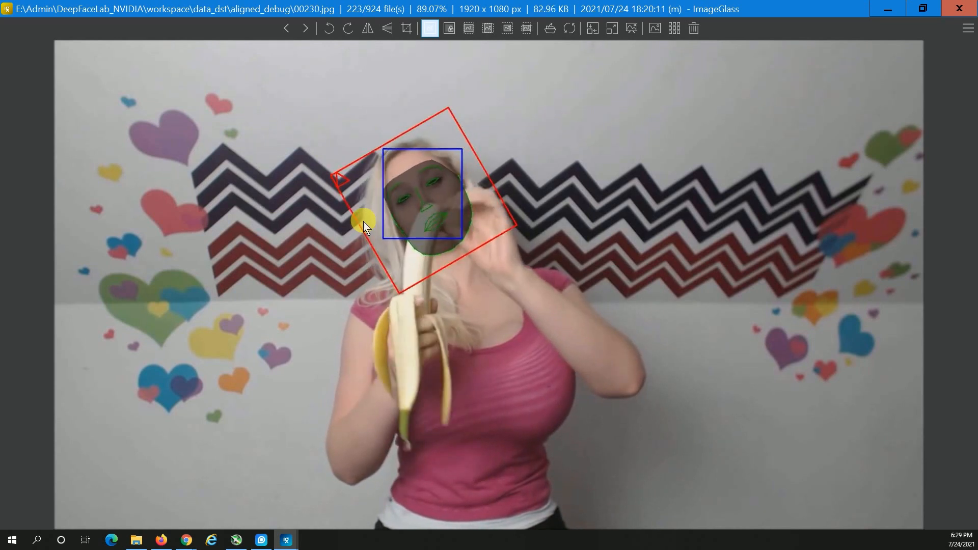
key("Right")
key("Right")
key("Right")
key("Right")
key("Right")
key("Right")
key("Right")
key("Right")
key("Right")
key("Right")
key("Right")
key("Right")
key("Right")
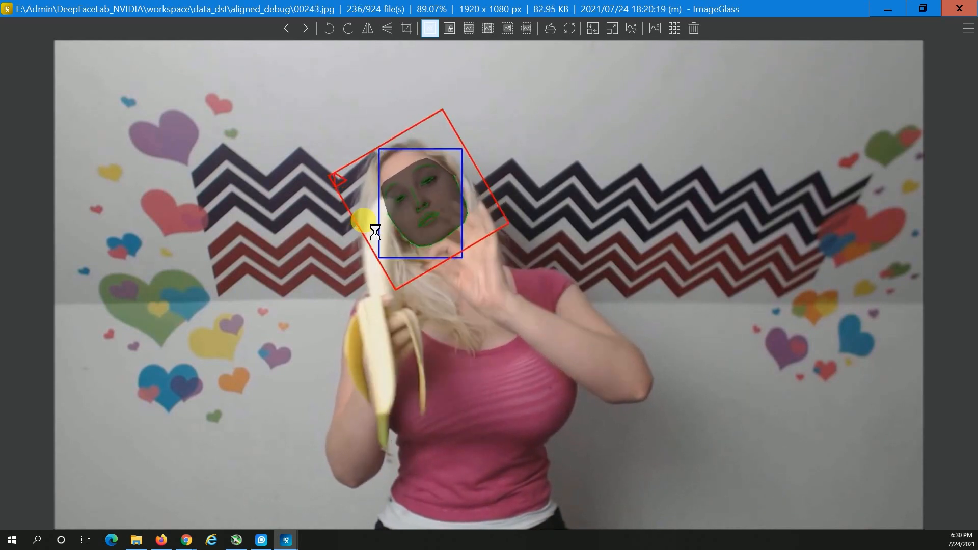
key("Right")
key("Right")
key("Right")
key("Right")
key("Right")
key("Right")
key("Right")
key("Right")
key("Right")
key("Right")
key("Right")
key("Right")
key("Right")
key("Right")
key("Right")
key("Right")
key("Right")
key("Right")
key("Right")
key("Right")
key("Right")
key("Right")
key("Right")
key("Right")
key("Right")
key("Right")
key("Right")
key("Right")
key("Right")
key("Right")
key("Right")
key("Right")
key("Right")
key("Right")
key("Right")
key("Right")
key("Right")
key("Right")
key("Right")
key("Right")
key("Right")
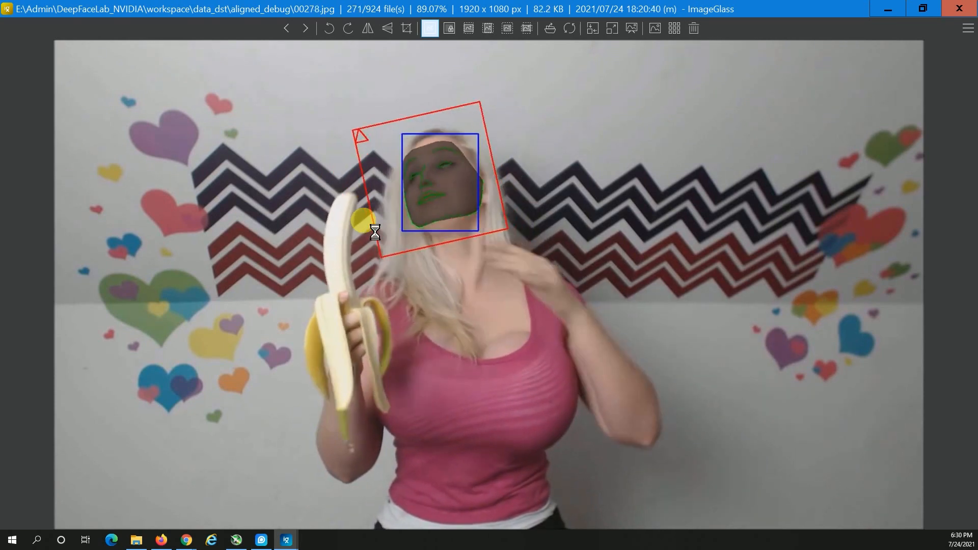
key("Right")
key("Right")
key("Right")
key("Right")
key("Right")
key("Right")
key("Right")
key("Right")
key("Right")
key("Right")
key("Right")
key("Right")
key("Right")
key("Right")
key("Right")
key("Right")
key("Right")
key("Right")
key("Right")
key("Right")
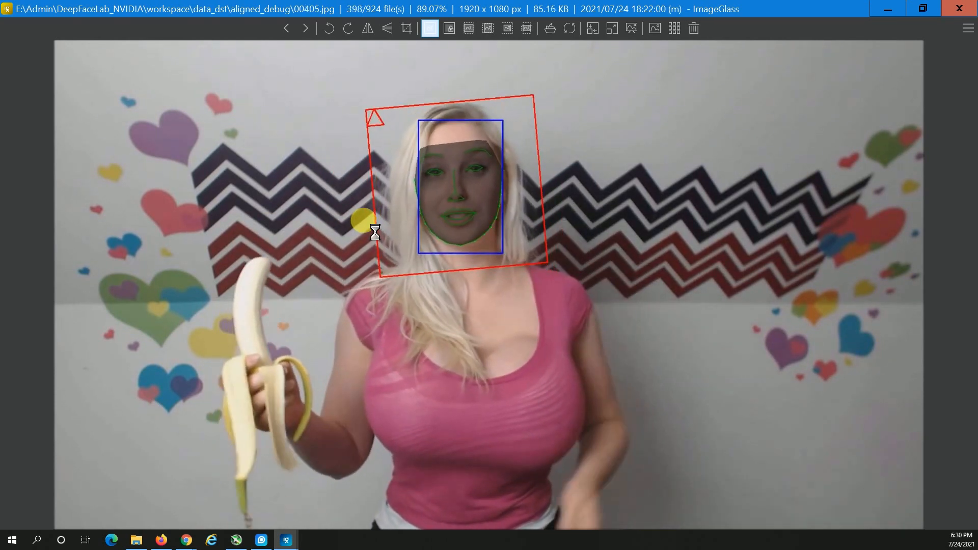
key("Right")
key("Right")
key("Right")
key("Right")
key("Right")
key("Right")
key("Right")
key("Right")
key("Right")
key("Right")
key("Right")
key("Right")
key("Right")
key("Right")
key("Right")
key("Right")
key("Right")
key("Right")
Delete the four consecutive debug frames ending with 00536.jpg, where the face has no landmark overlay
key("Delete")
key("Delete")
key("Delete")
key("Delete")
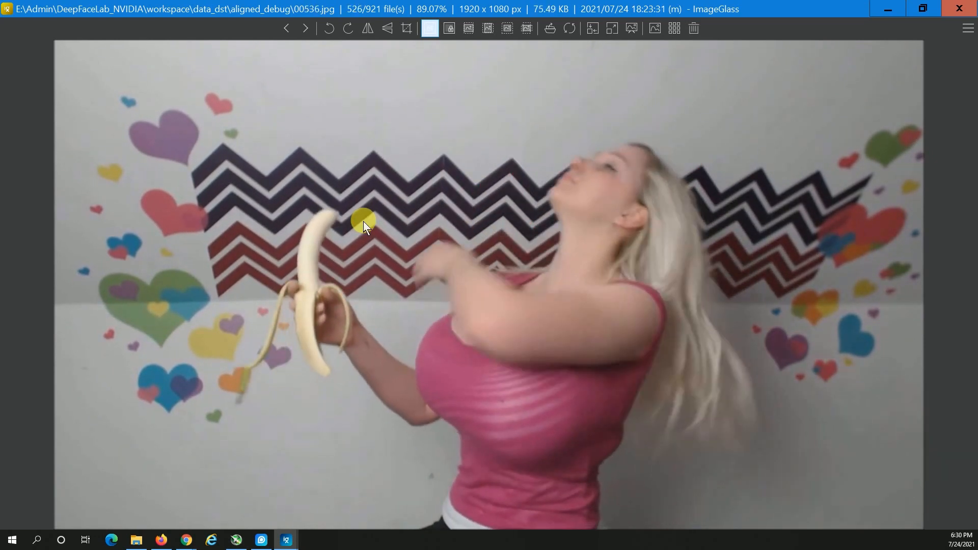
Advance to debug frame 00539.jpg and examine how the landmarks and bounding box fit the tilted-back face
key("Right")
key("Right")
key("Right")
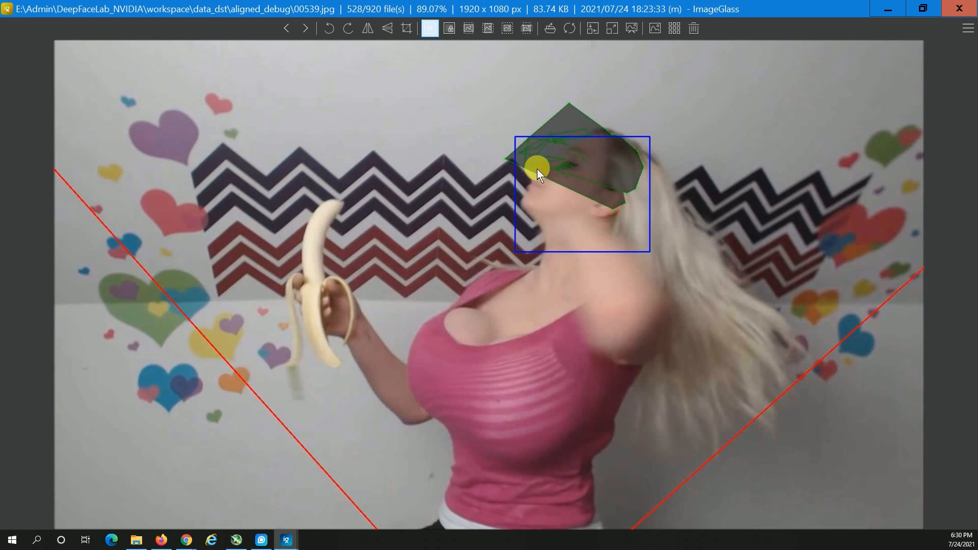
Delete debug frame 00539.jpg, where the landmarks are misplaced on the tilted-back face
key("Delete")
Check the remaining debug frames, past 00564.jpg and 00750.jpg, for missing or misplaced face landmarks, and return to the beginning of the set
key("Right")
key("Right")
key("Right")
key("Right")
key("Right")
key("Right")
key("Right")
key("Right")
key("Right")
key("Right")
key("Right")
key("Right")
key("Right")
key("Right")
key("Right")
key("Right")
key("Right")
key("Right")
key("Right")
key("Right")
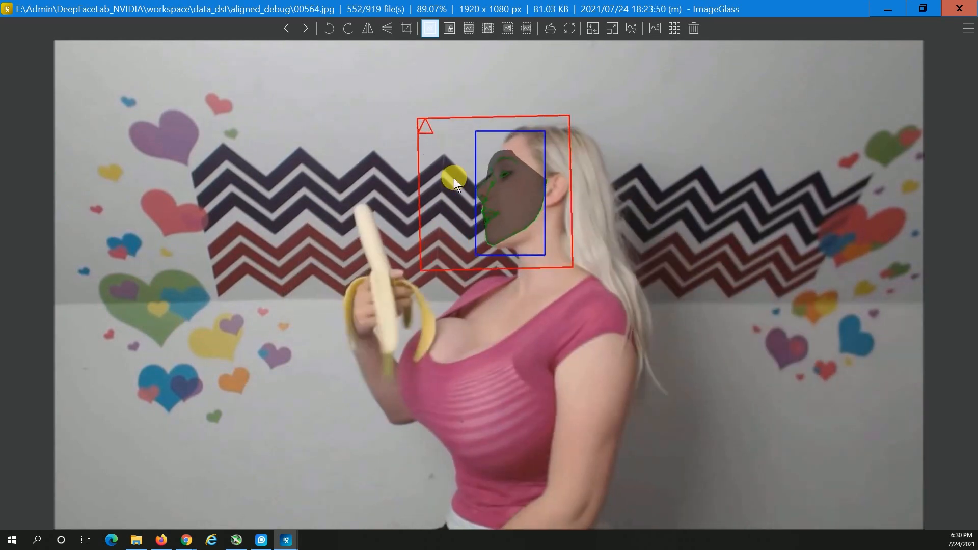
key("Right")
key("Right")
key("Right")
key("Right")
key("Right")
key("Right")
key("Right")
key("Right")
key("Right")
key("Right")
key("Right")
key("Right")
key("Right")
key("Right")
key("Right")
key("Right")
key("Right")
key("Right")
key("Right")
key("Right")
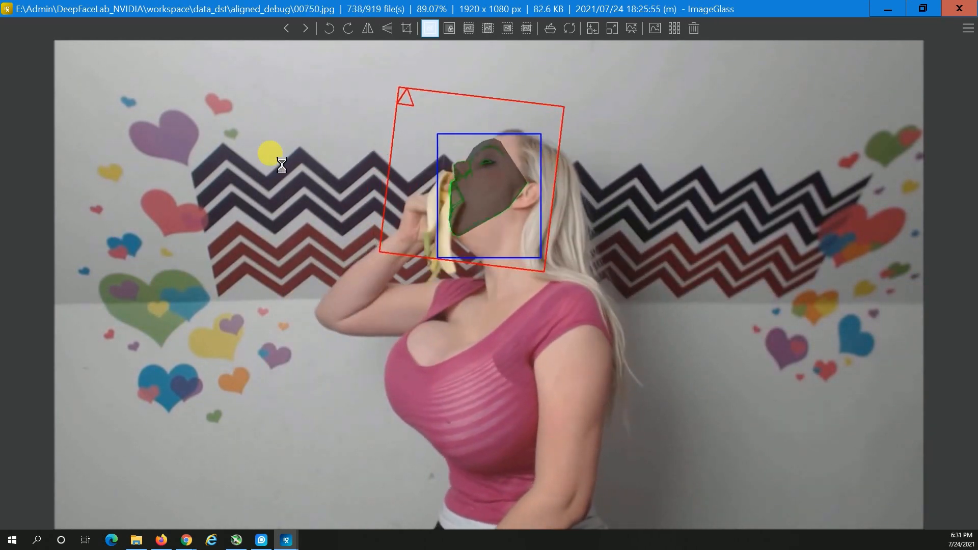
key("Home")
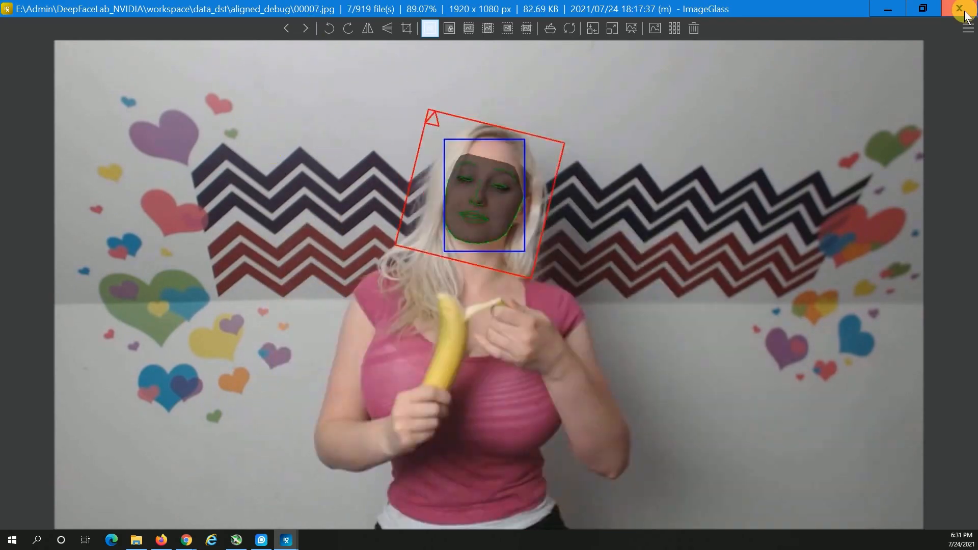
Return to the DeepFaceLab_NVIDIA folder and run "5) data_dst faceset MANUAL RE-EXTRACT DELETED ALIGNED_DEBUG"
left_click(888, 9)
key("alt+Left")
key("alt+Left")
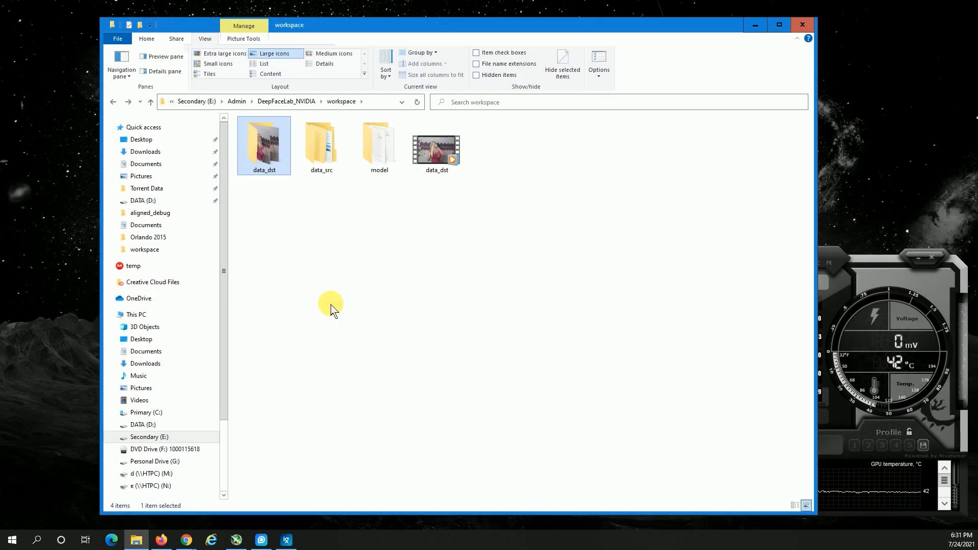
key("alt+Left")
scroll(338, 240, "down", 5)
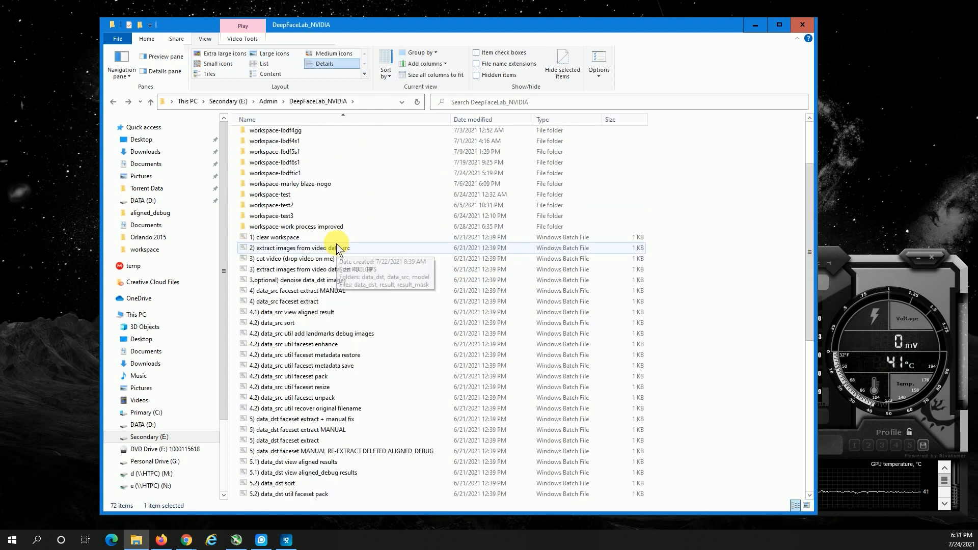
scroll(336, 249, "down", 3)
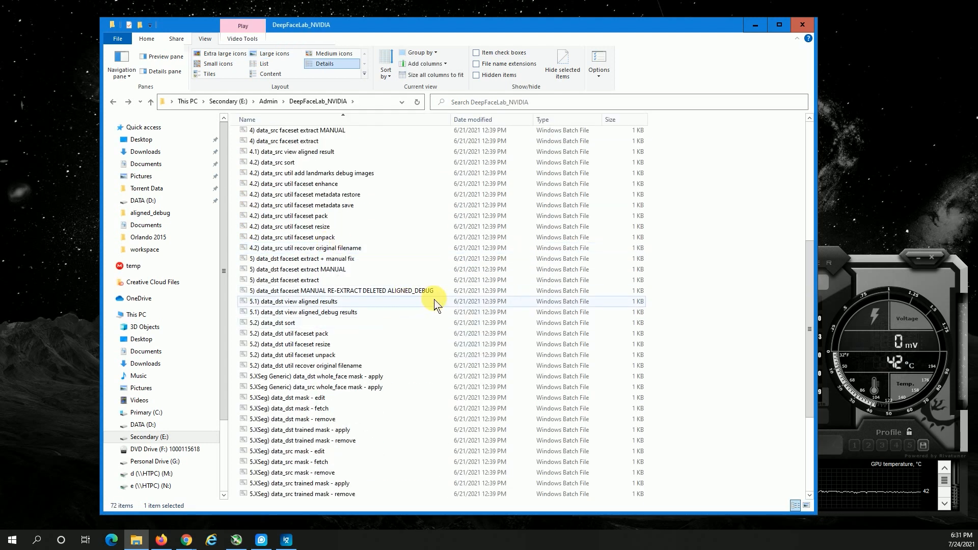
left_click(417, 292)
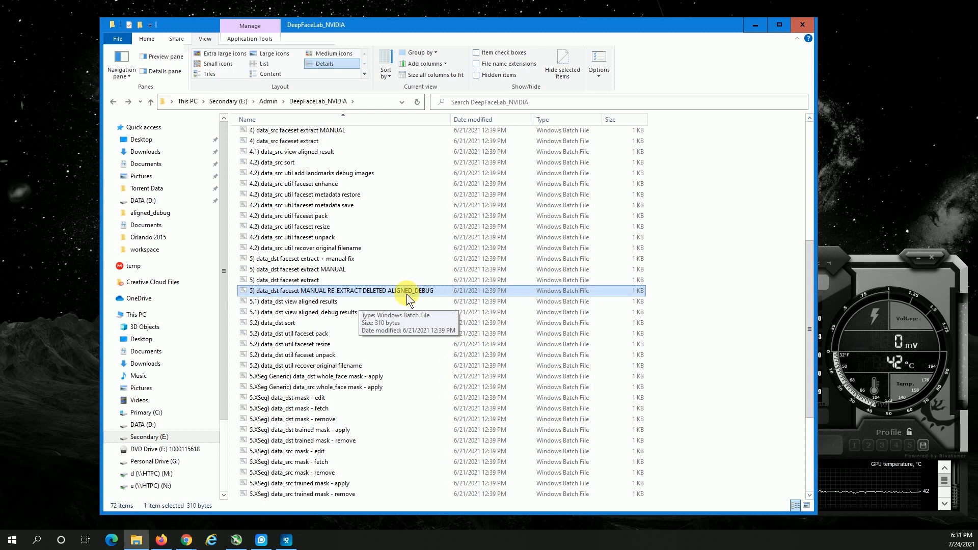
double_click(358, 292)
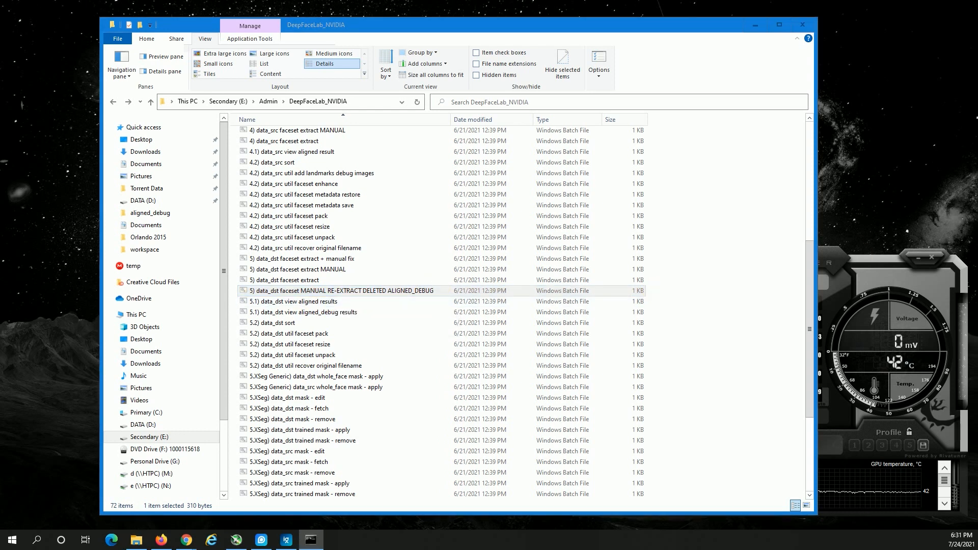
Accept GPU index 0, image size 512 and JPEG quality 90 for the manual re-extraction
left_click_drag(779, 57, 227, 15)
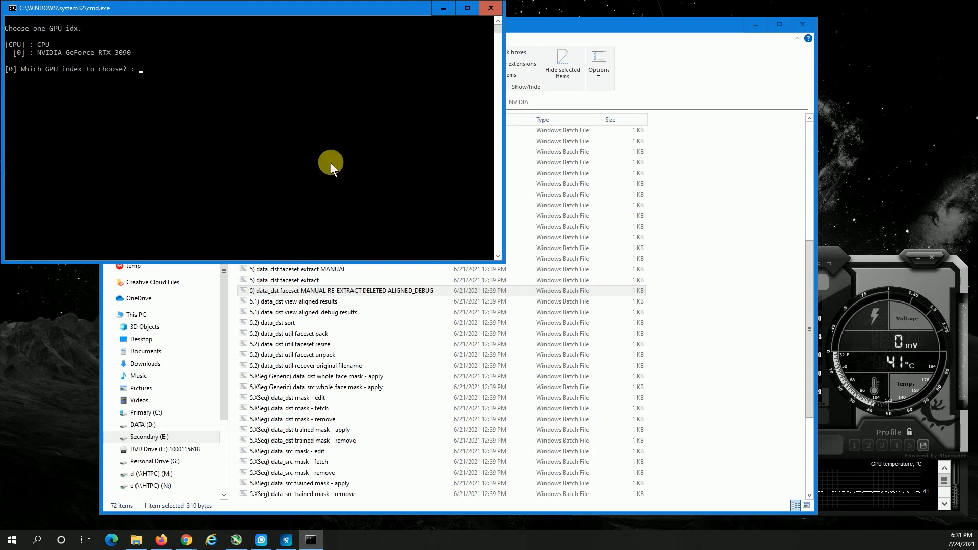
key("Return")
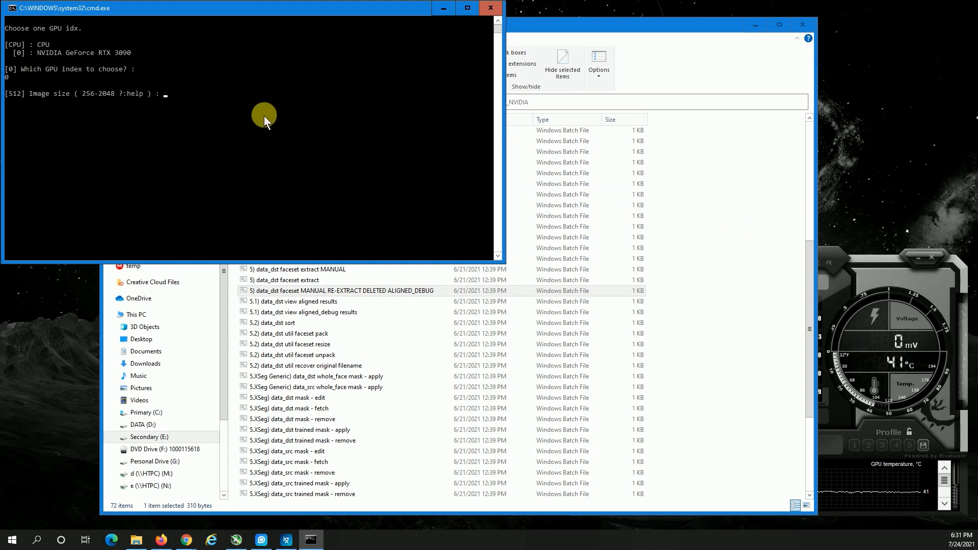
key("Return")
key("Return")
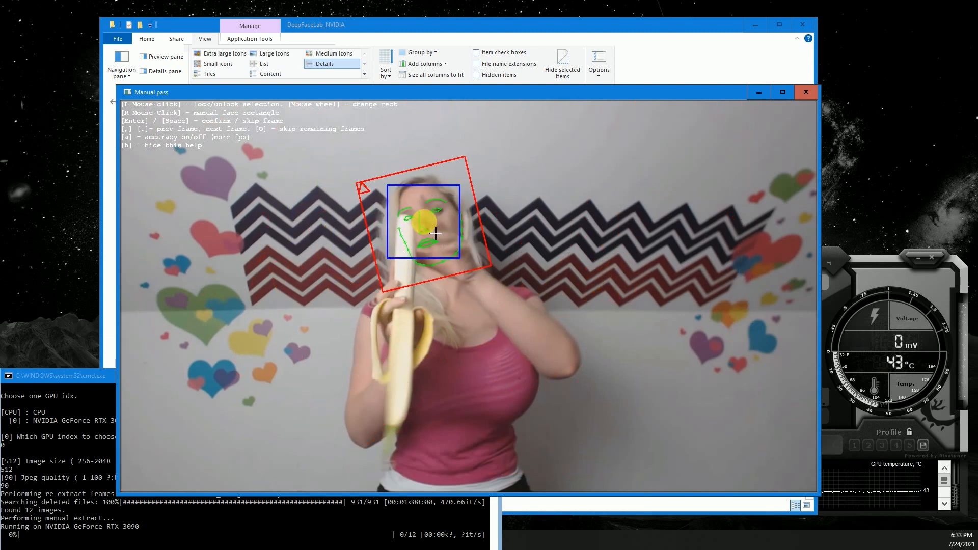
Confirm the face landmarks on the first five deleted frames in the manual pass
key("Return")
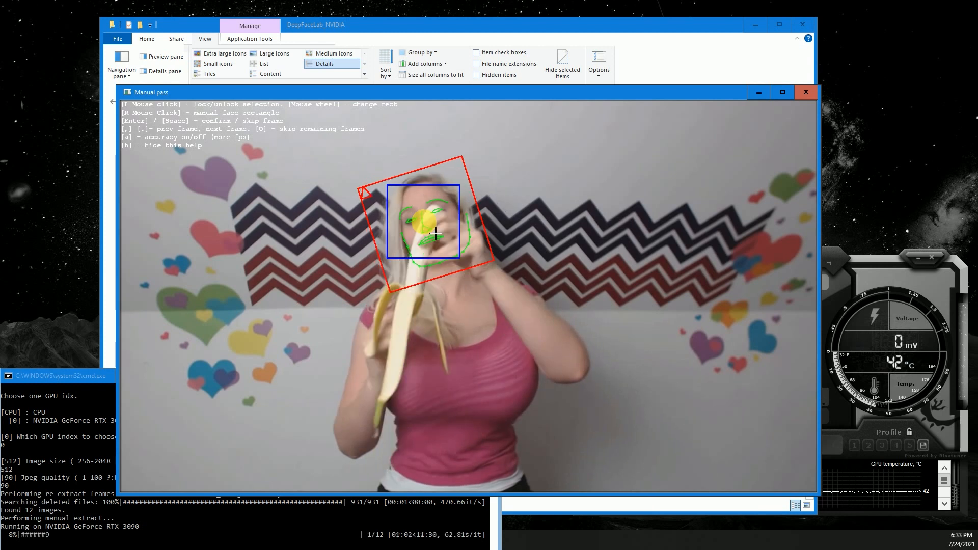
key("Return")
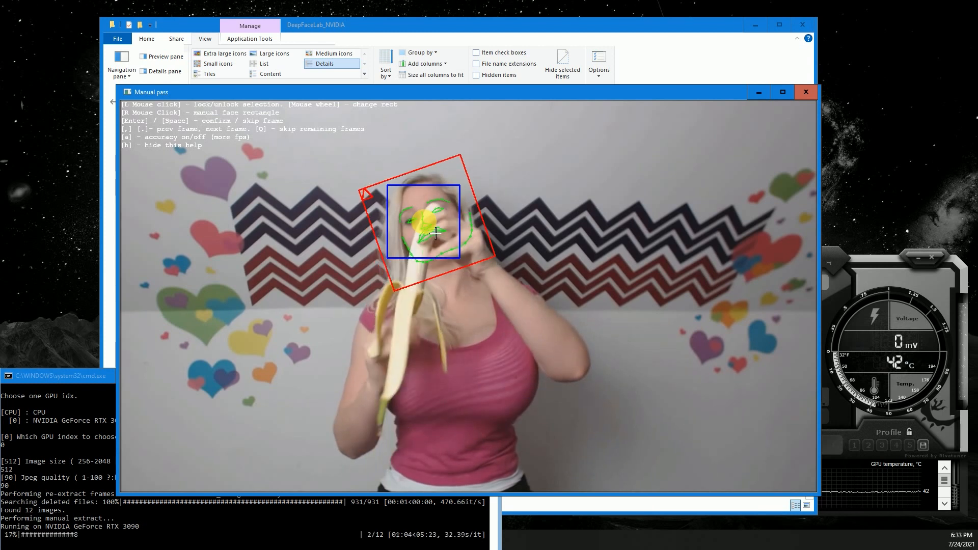
key("Return")
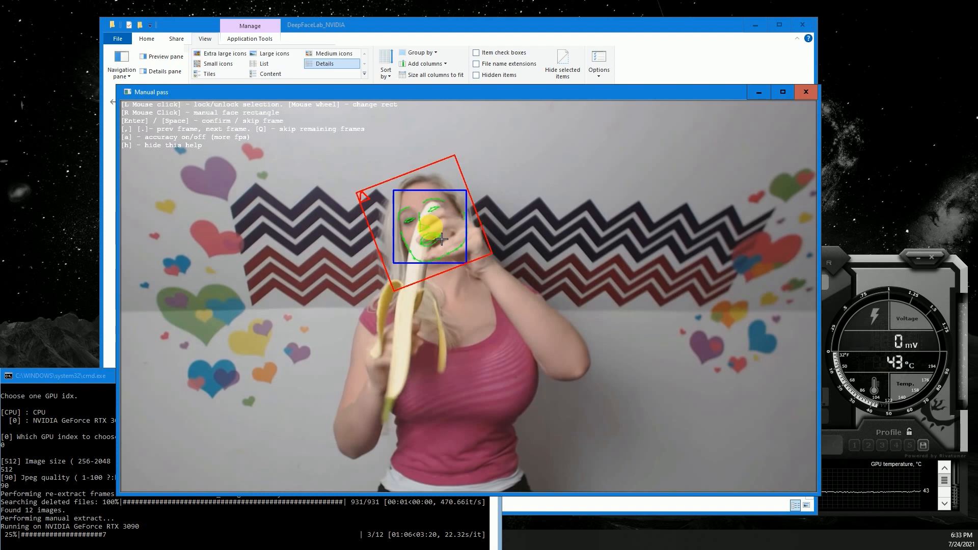
key("Return")
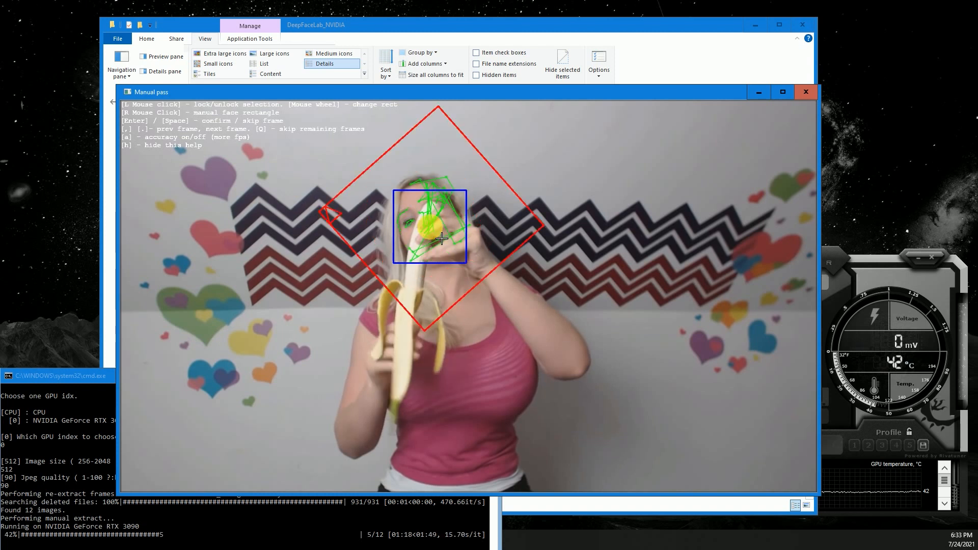
Resize and reposition the face rectangle on the sixth frame until the landmarks follow the hand-covered face, and accept it
scroll(437, 244, "up", 1)
scroll(437, 244, "down", 2)
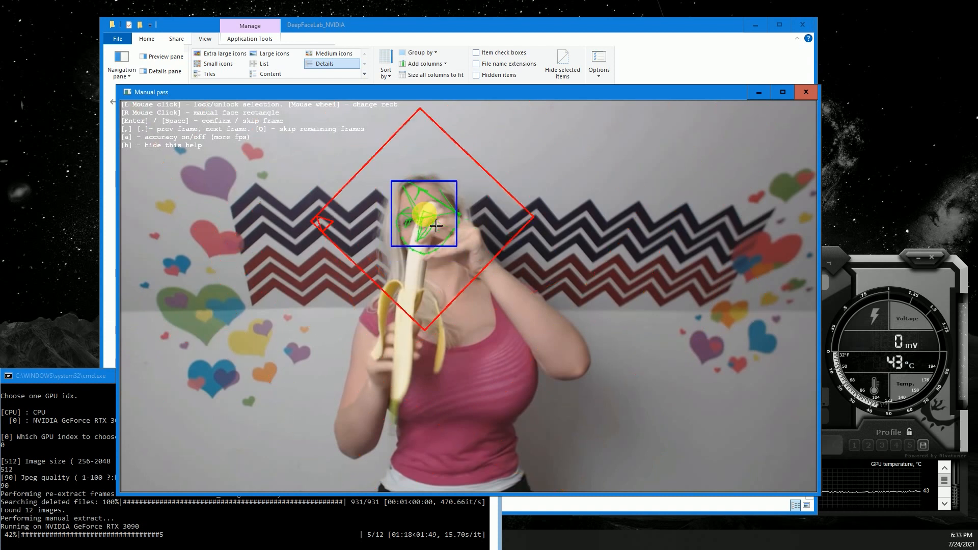
scroll(436, 226, "up", 4)
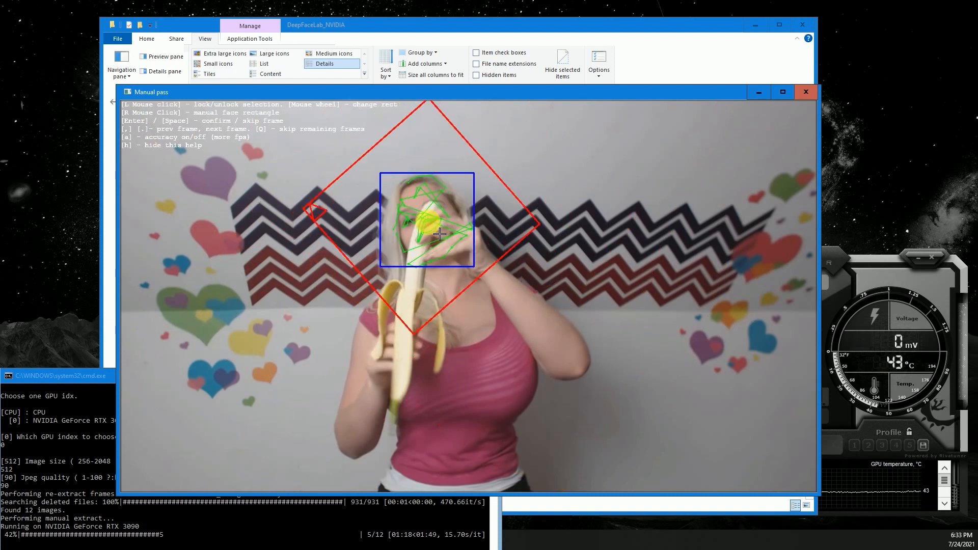
scroll(441, 243, "up", 1)
scroll(441, 242, "up", 3)
scroll(441, 242, "down", 6)
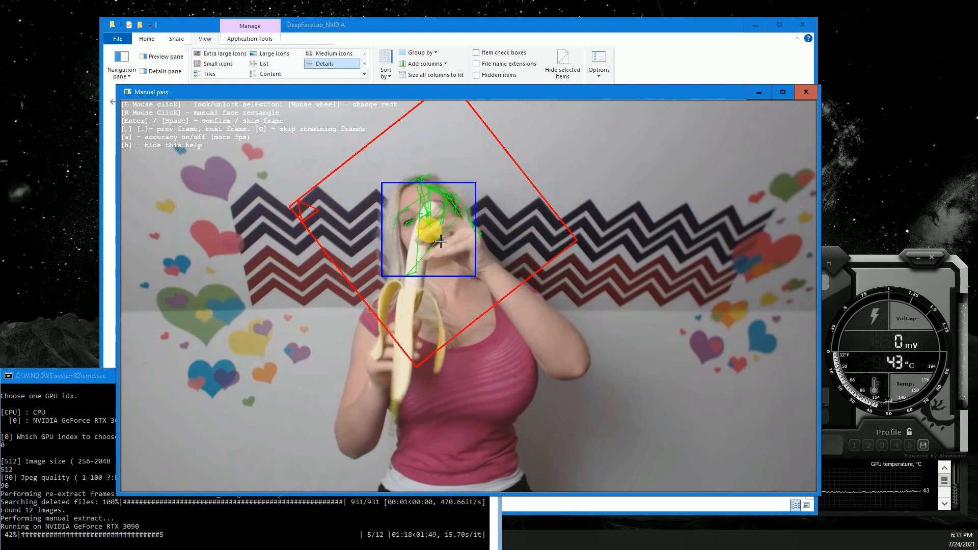
scroll(441, 242, "down", 2)
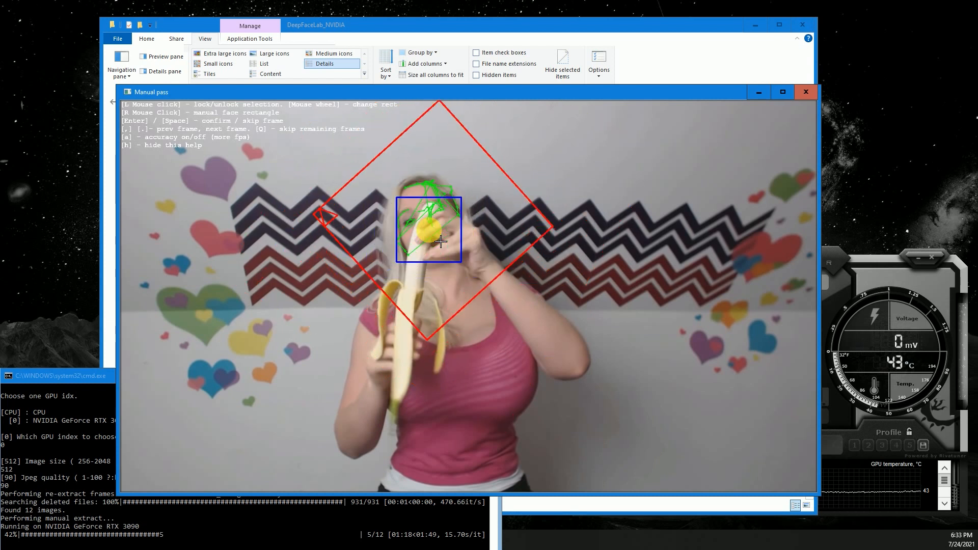
scroll(441, 242, "down", 3)
scroll(441, 242, "up", 2)
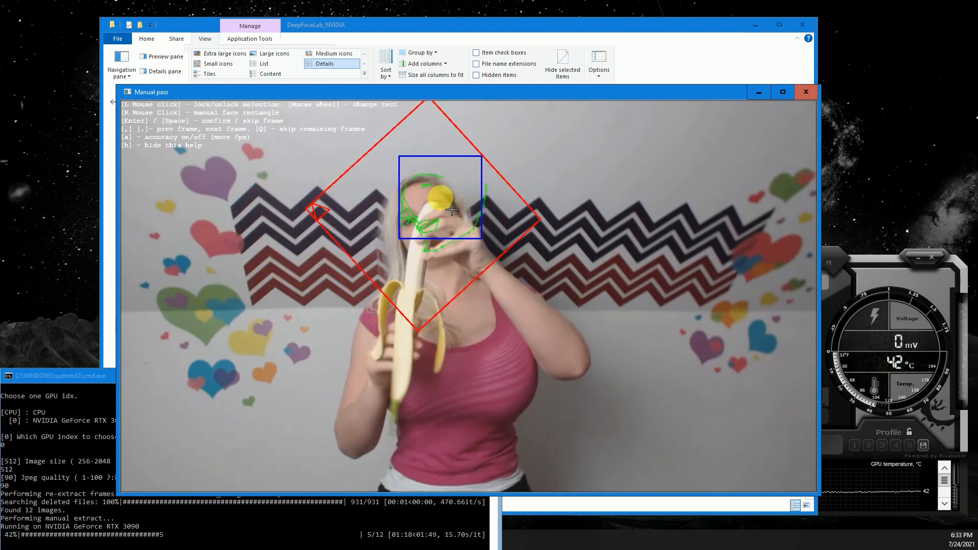
scroll(441, 244, "up", 1)
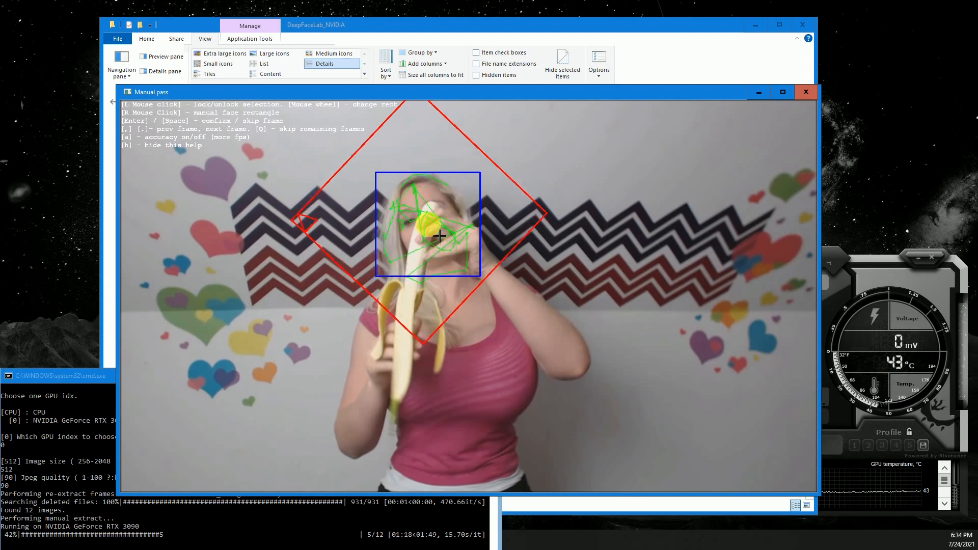
scroll(442, 234, "down", 3)
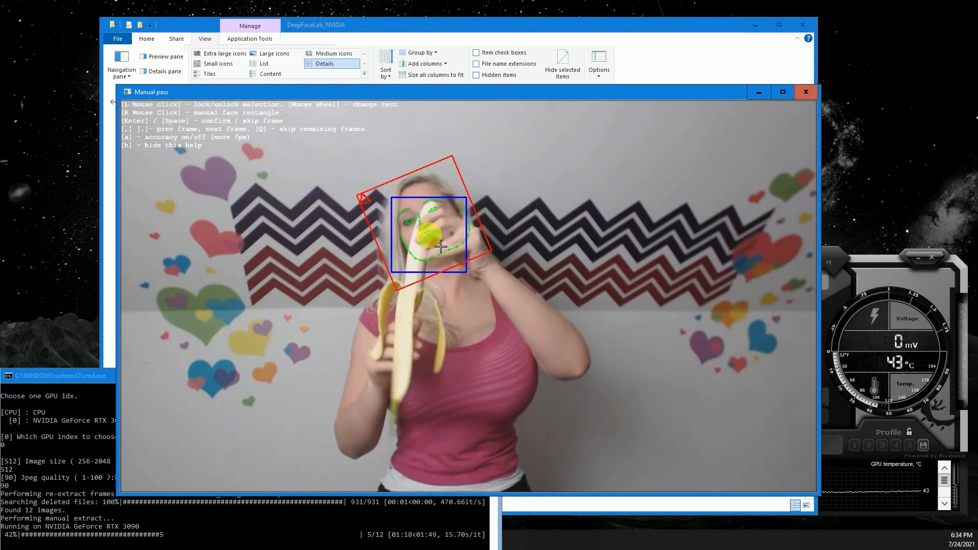
key("Return")
Fit and confirm the face landmarks on the remaining frames, including the tilted-back profile, and close the finished extraction console
scroll(442, 247, "up", 1)
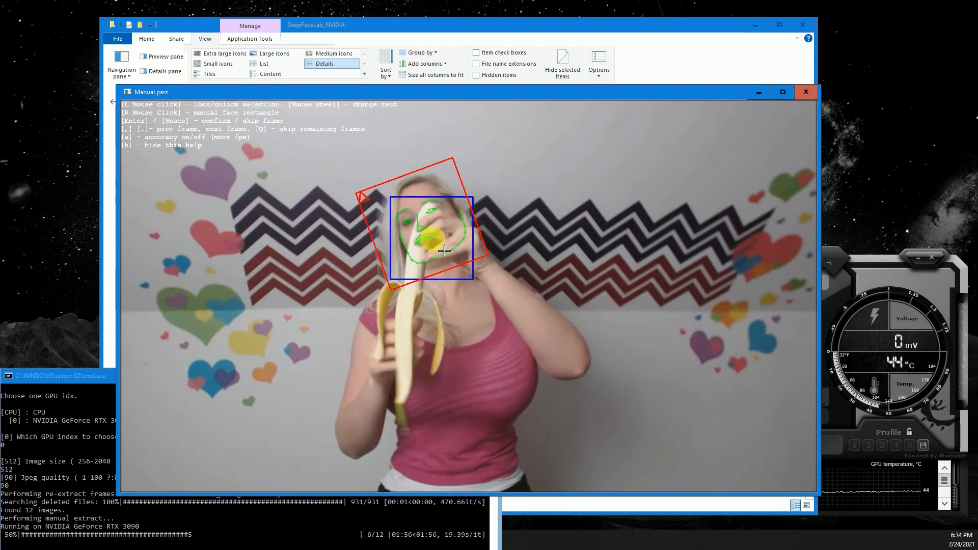
key("Return")
key("Return")
key("Return")
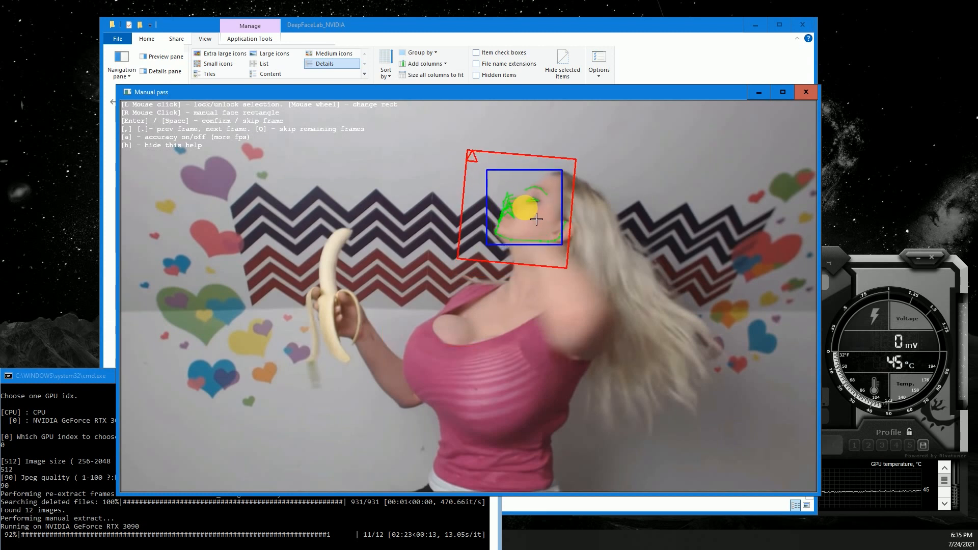
key("Return")
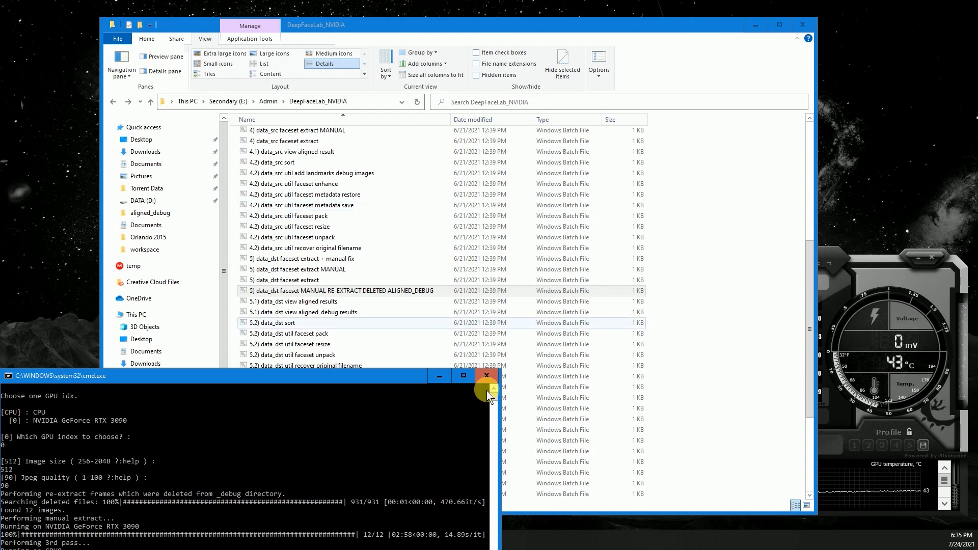
left_click_drag(338, 381, 558, 127)
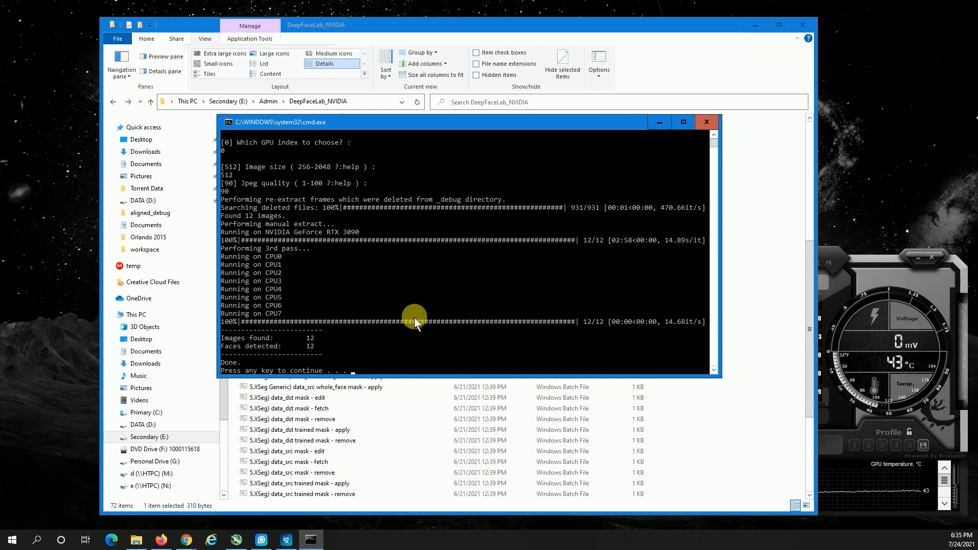
key("Return")
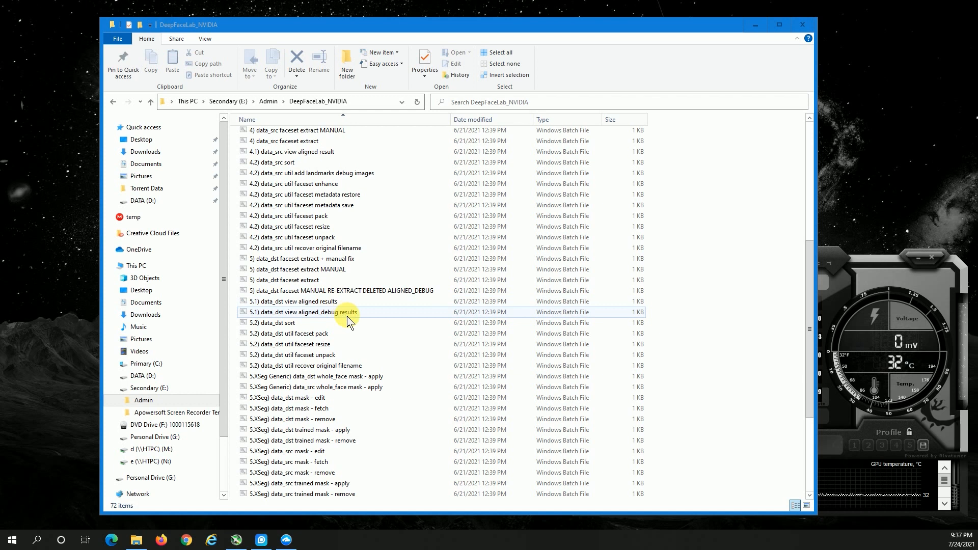
Run "5.XSeg) data_dst mask - edit" to open the destination faceset in the XSeg mask editor
scroll(372, 331, "down", 4)
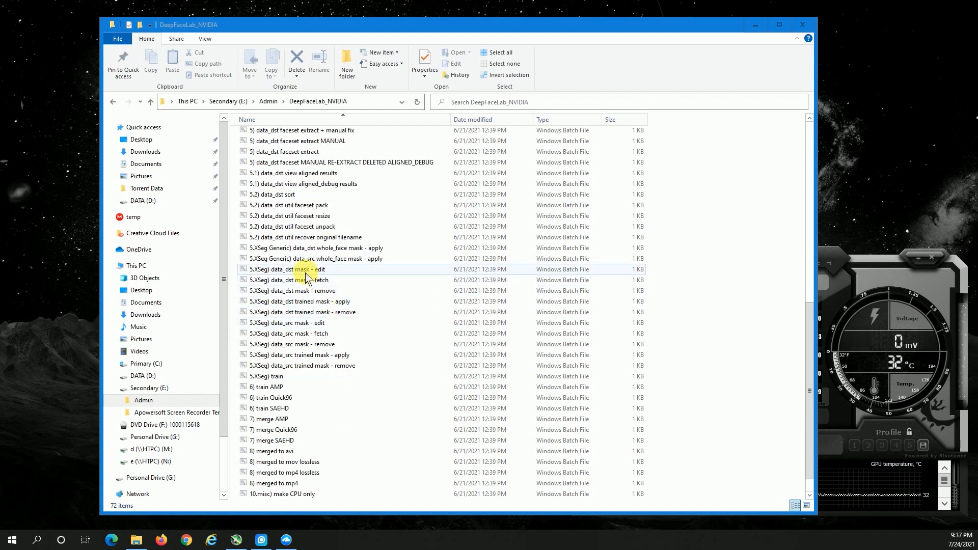
left_click(306, 272)
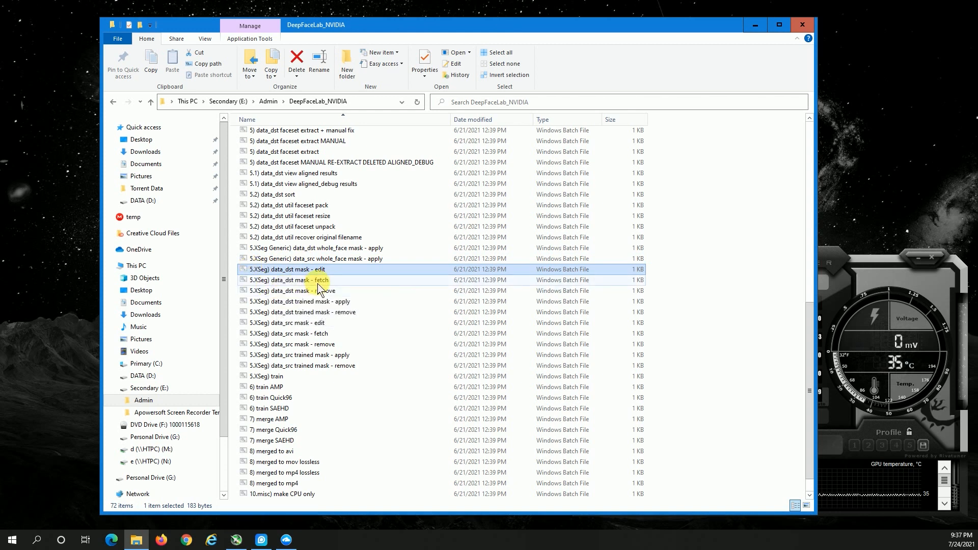
double_click(325, 272)
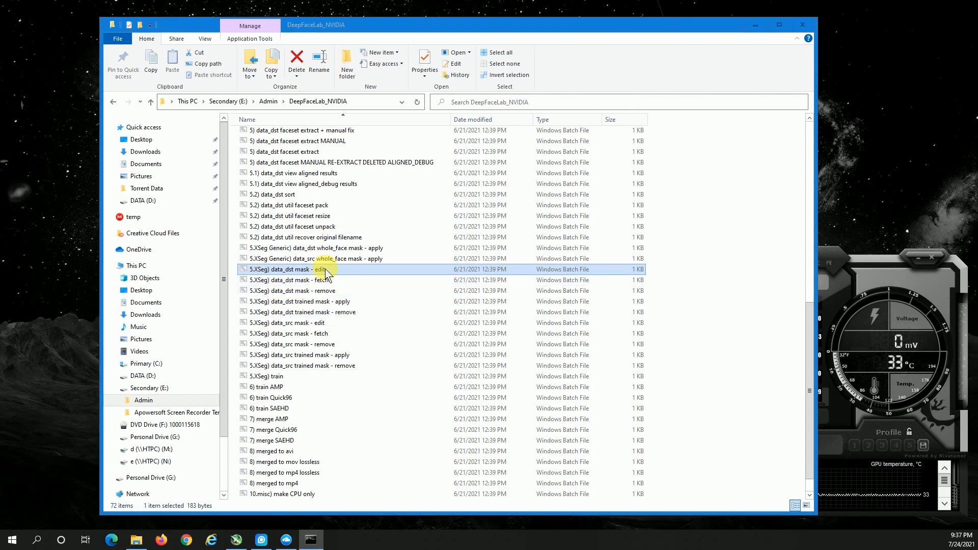
left_click_drag(410, 80, 227, 17)
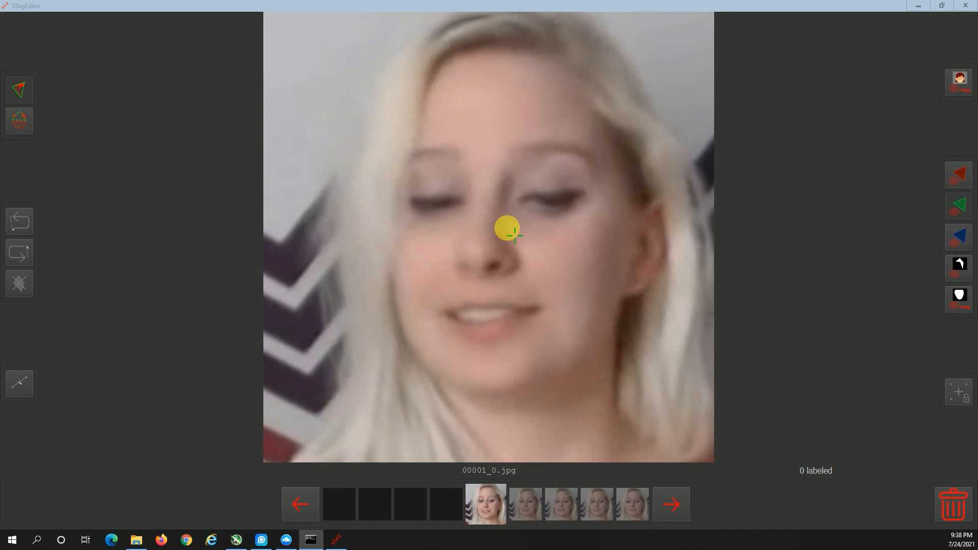
Start an include polygon on 00001_0.jpg and trace it across the upper forehead just below the hairline
left_click(573, 108)
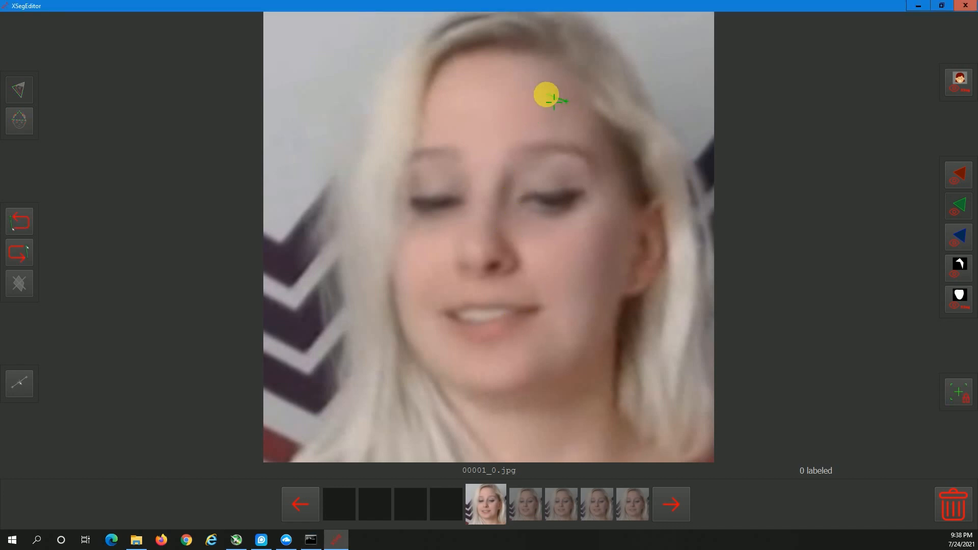
left_click(544, 95)
left_click(514, 92)
left_click(481, 92)
left_click(441, 98)
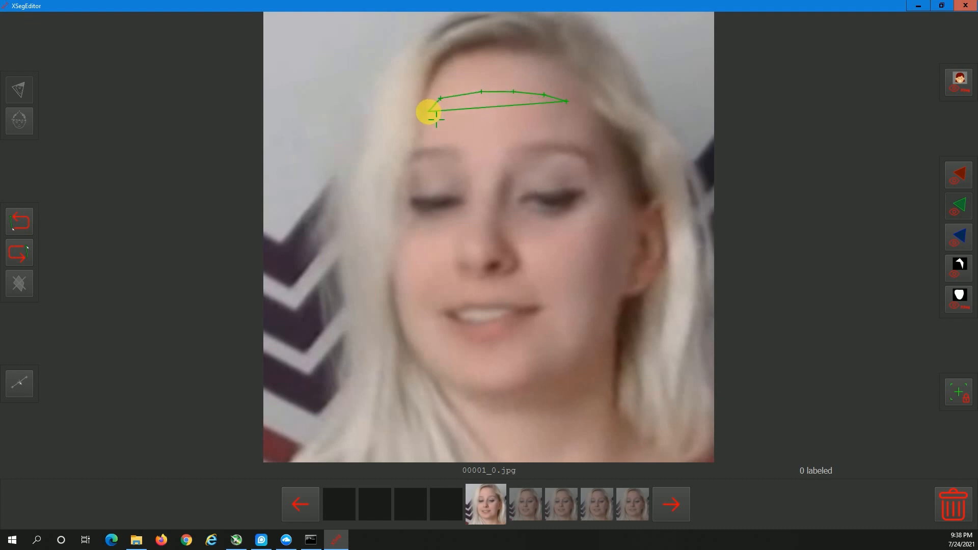
Trace the include polygon on 00001_0.jpg from the forehead corner down the hair-covered side of the face to the lower cheek
left_click(426, 110)
left_click(421, 131)
left_click(416, 142)
left_click(409, 152)
left_click(406, 169)
left_click(402, 186)
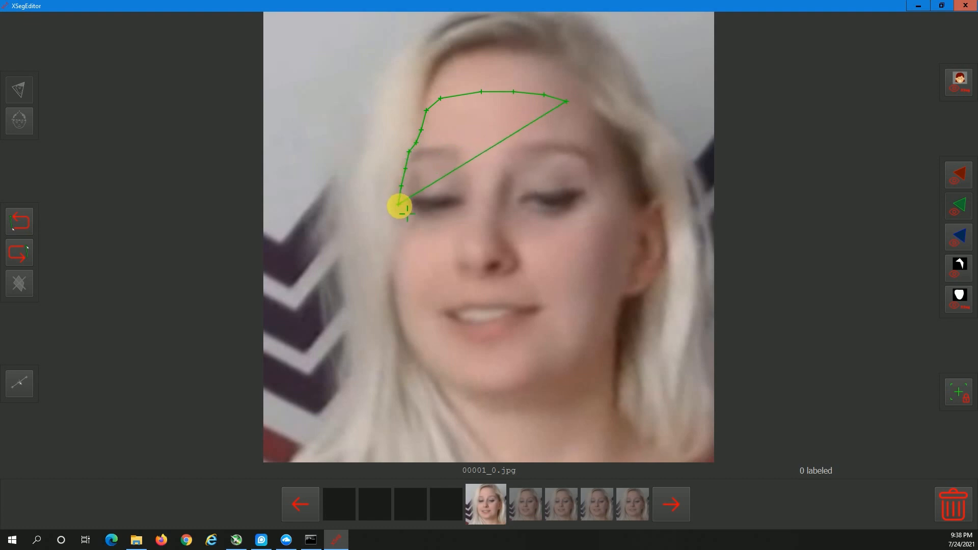
left_click(399, 205)
left_click(397, 232)
left_click(397, 245)
left_click(396, 257)
left_click(395, 290)
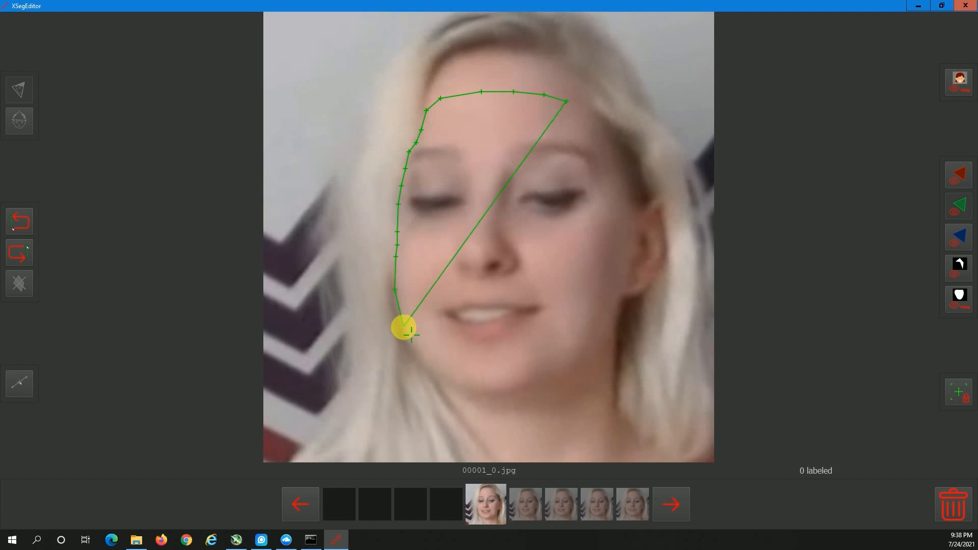
Continue the polygon around the jaw on the hair-covered side and along the underside of the chin
left_click(402, 326)
left_click(415, 352)
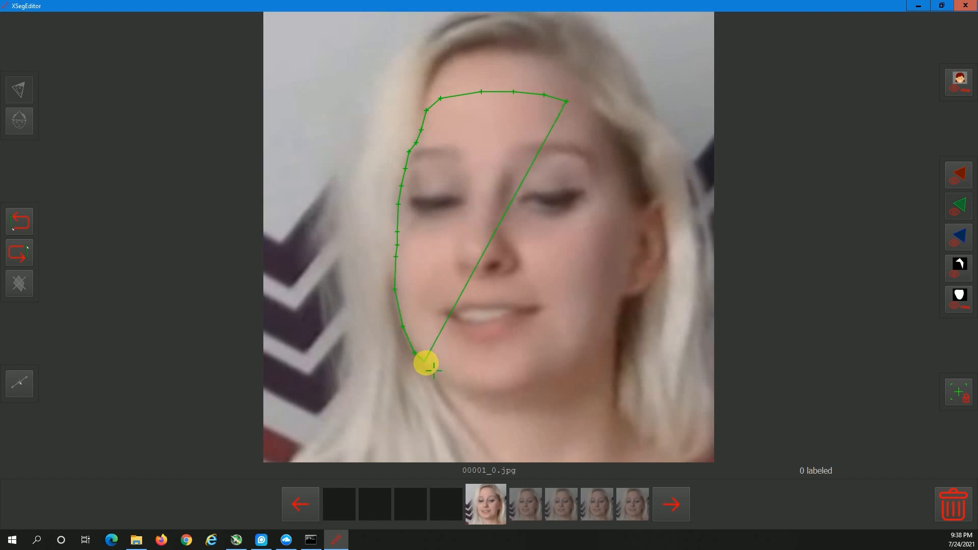
left_click(432, 370)
left_click(454, 383)
left_click(475, 391)
left_click(504, 391)
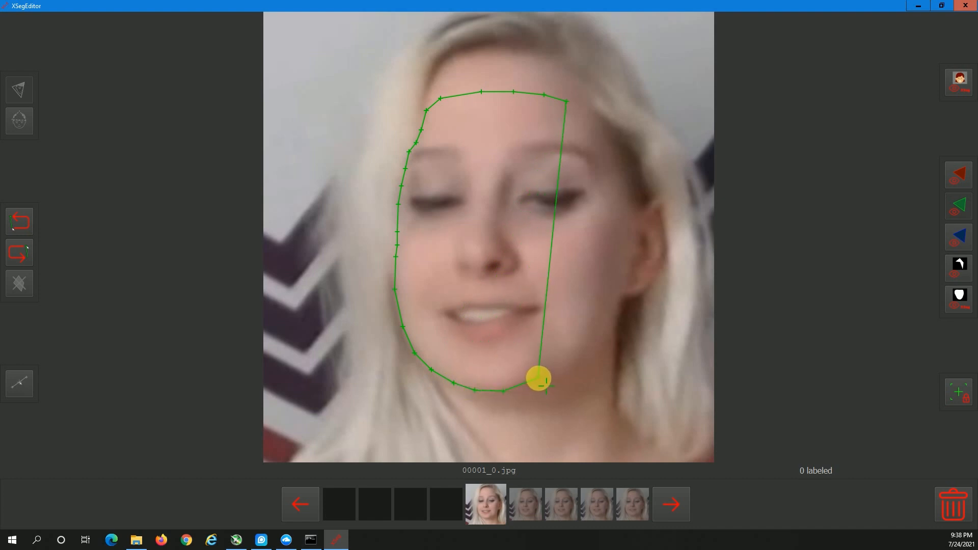
Trace the polygon up the ear-side jaw, cheek and temple, and close it at its first forehead point
left_click(540, 378)
left_click(568, 363)
left_click(586, 343)
left_click(606, 294)
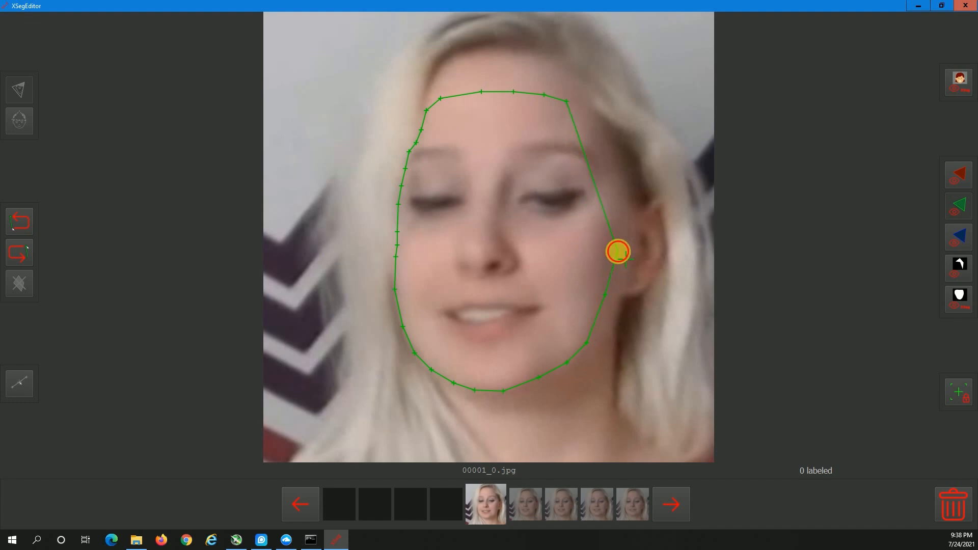
left_click(618, 251)
left_click(621, 190)
left_click(607, 140)
left_click(590, 112)
left_click(568, 101)
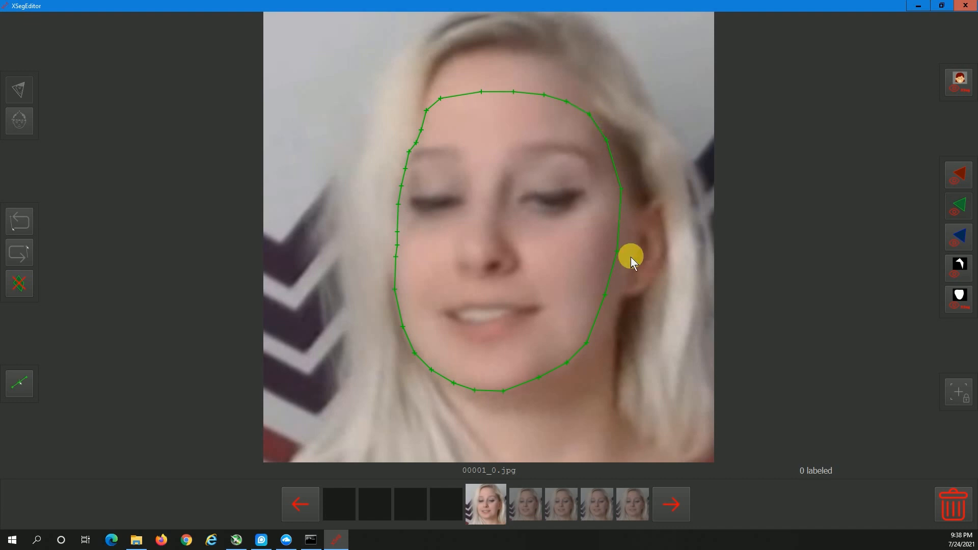
Move the polygon points in front of the ear and along the jaw slightly outward to match the face edge
left_click_drag(627, 255, 628, 253)
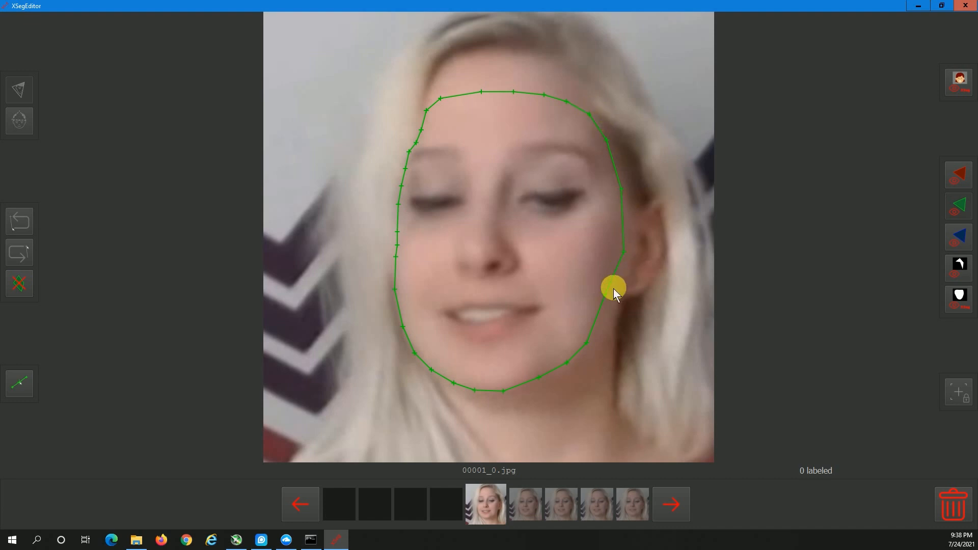
left_click_drag(605, 296, 611, 301)
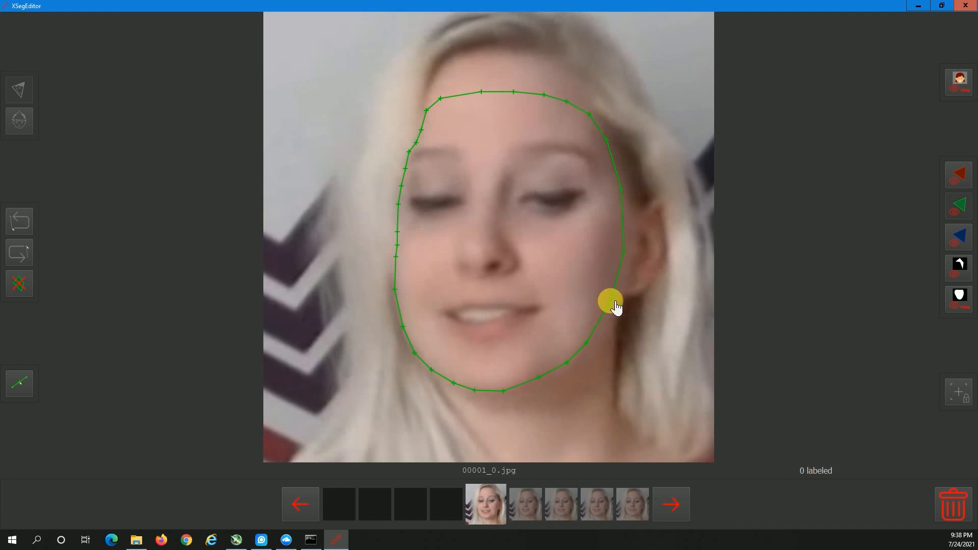
left_click(592, 345)
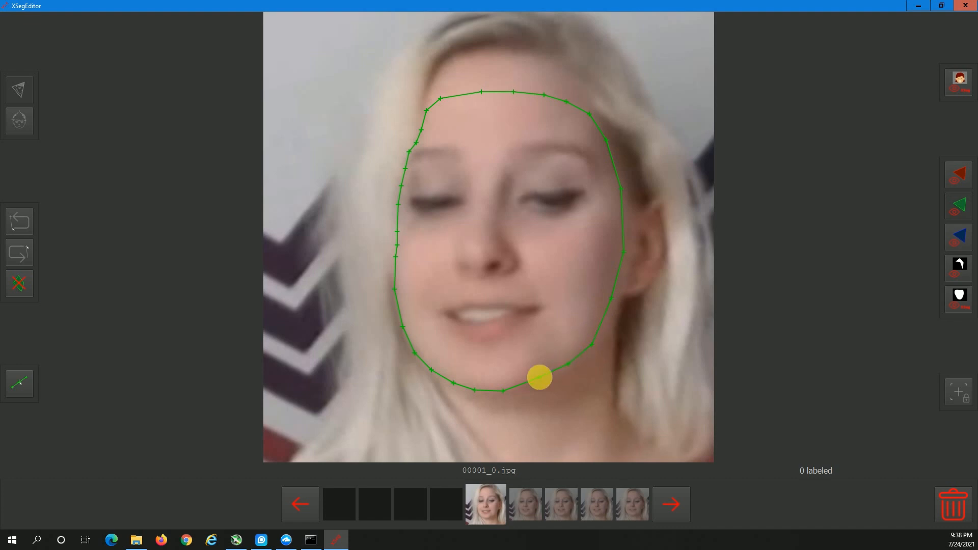
left_click(545, 379)
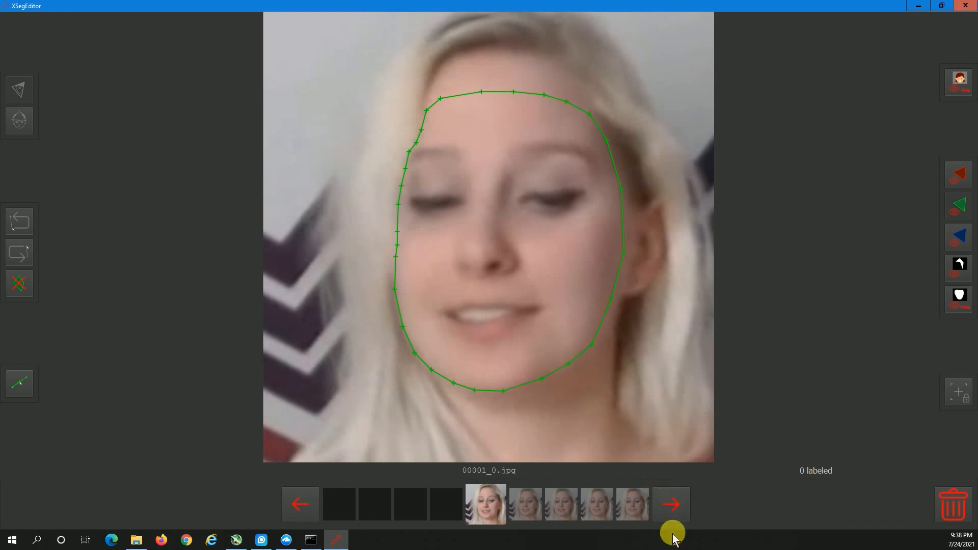
Advance to 00054_0.jpg and start an include polygon across the upper forehead to the hairline corner
left_click(670, 517)
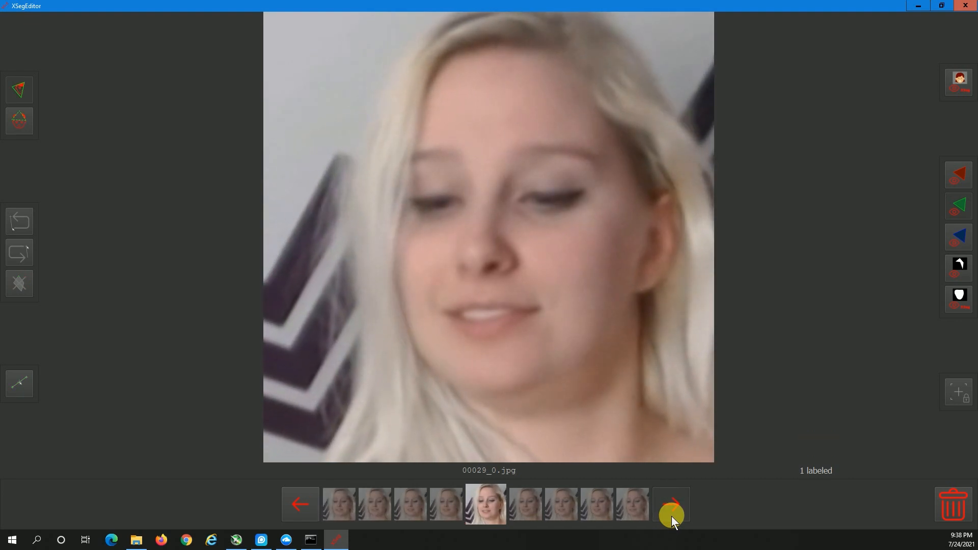
left_click(300, 506)
left_click(672, 497)
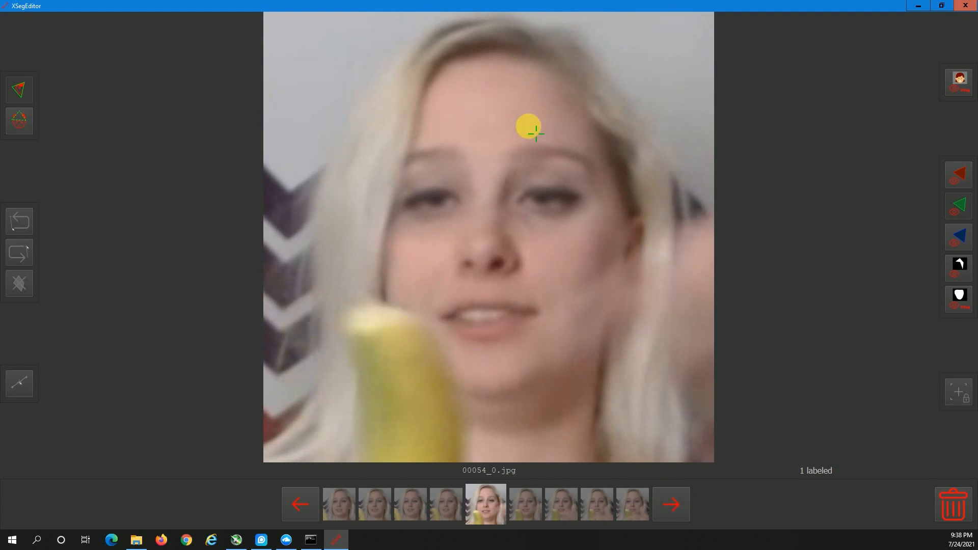
left_click(559, 111)
left_click(532, 105)
left_click(505, 106)
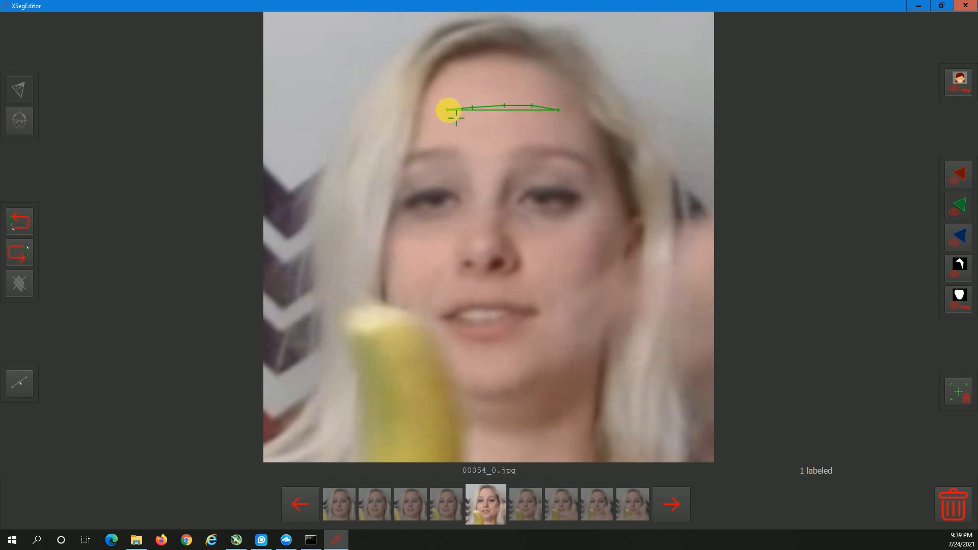
left_click(422, 119)
Trace the polygon on 00054_0.jpg down the hair-covered side of the face to just above the banana tip
left_click(412, 143)
left_click(406, 159)
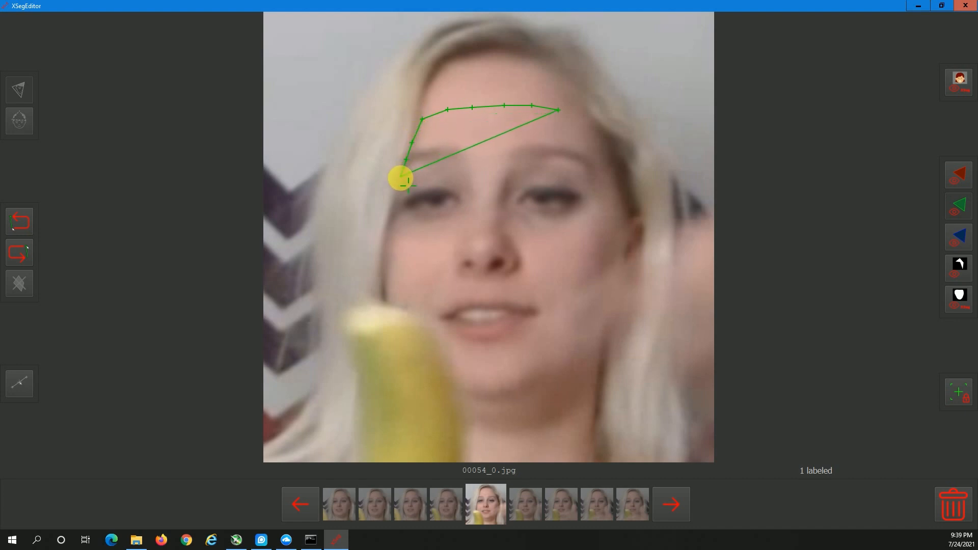
left_click(402, 177)
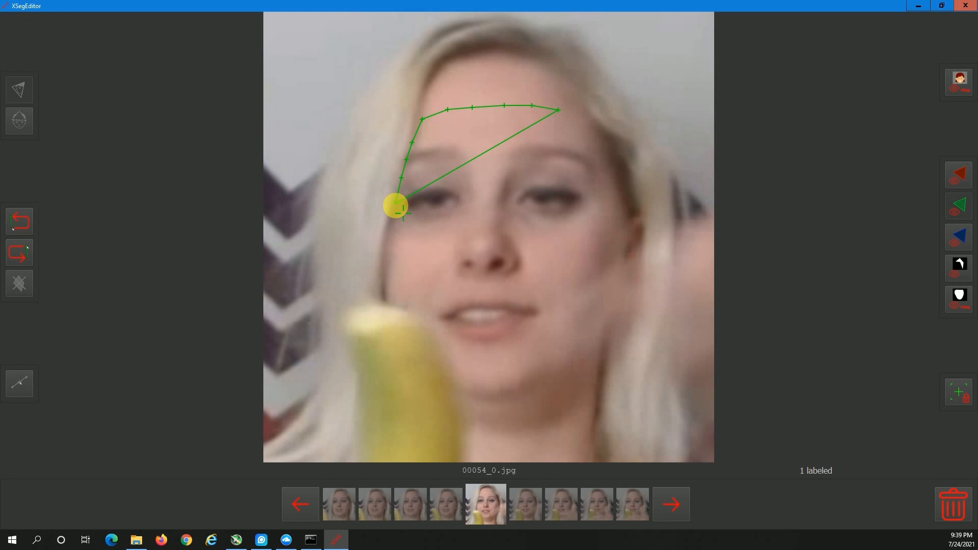
left_click(396, 204)
left_click(389, 230)
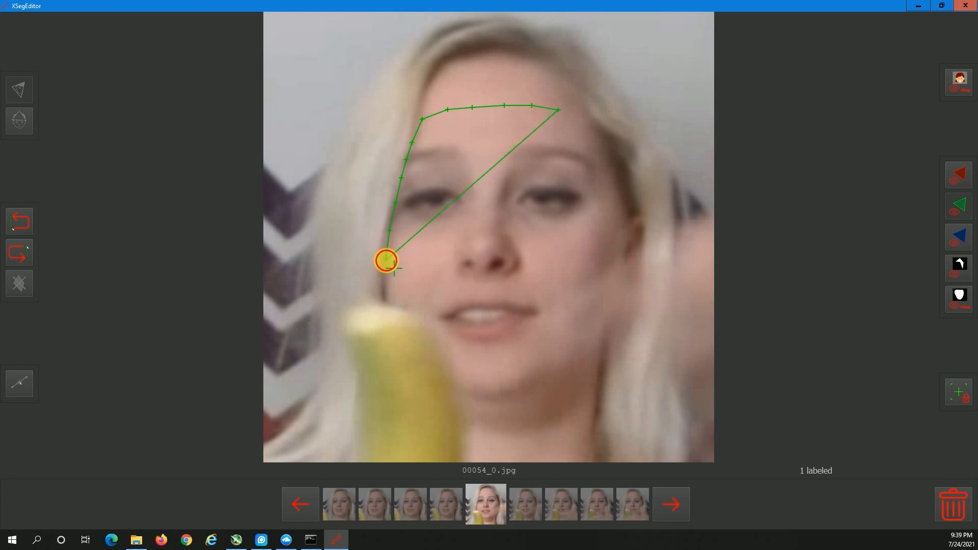
left_click(387, 261)
left_click(387, 292)
Follow the banana's edge with the polygon so it stays outside the mask, down to the chin
left_click(389, 300)
left_click(406, 305)
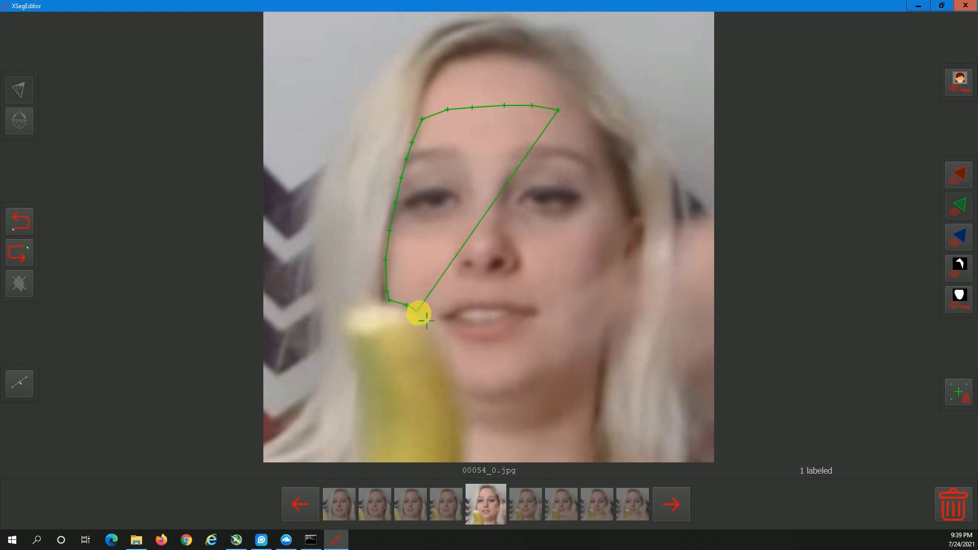
left_click(423, 314)
left_click(436, 328)
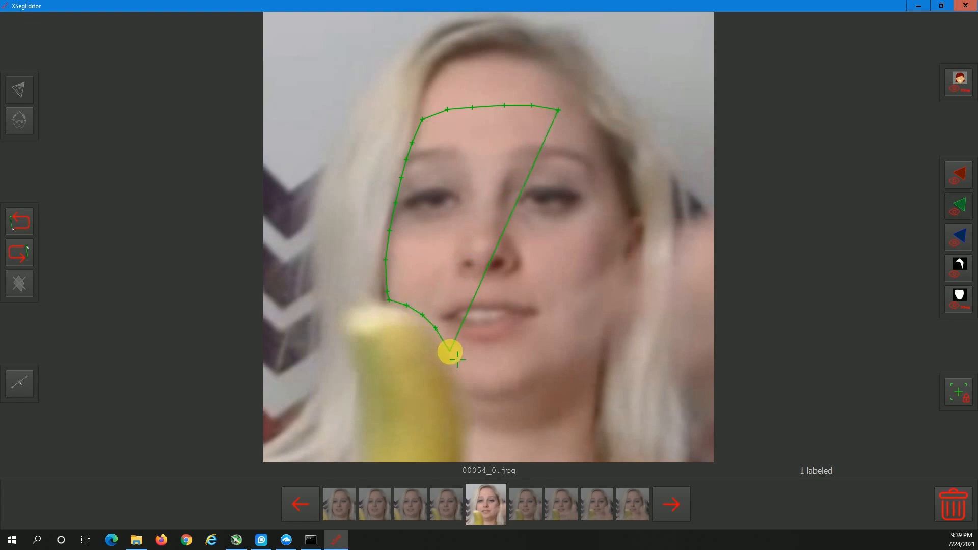
left_click(449, 351)
left_click(460, 371)
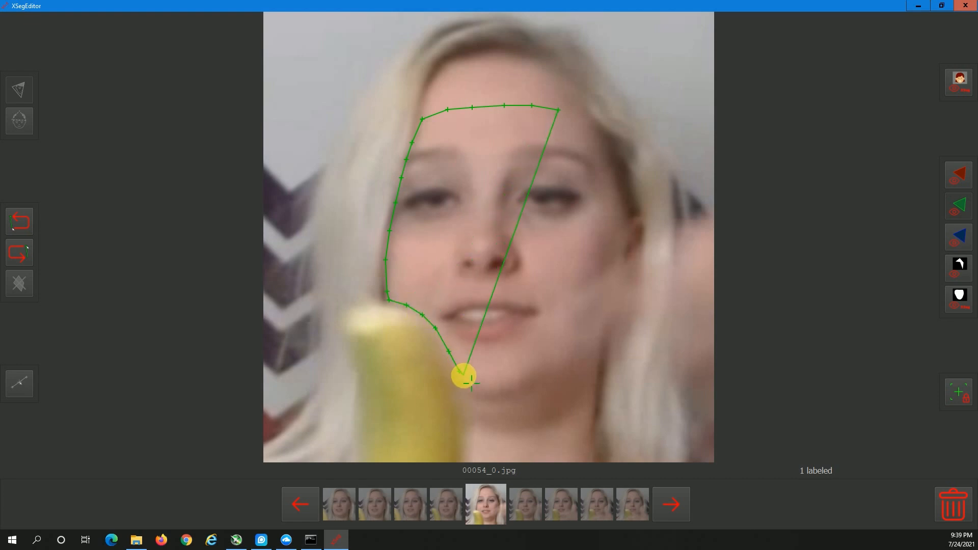
left_click(470, 384)
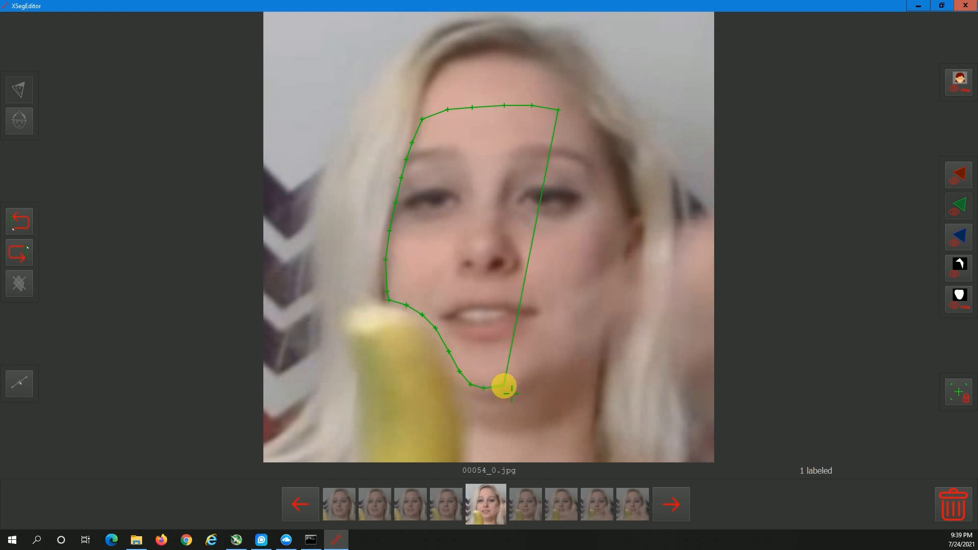
Trace the polygon along the chin and around the blurred hand, leaving it outside the mask, up to the ear
left_click(524, 382)
left_click(544, 372)
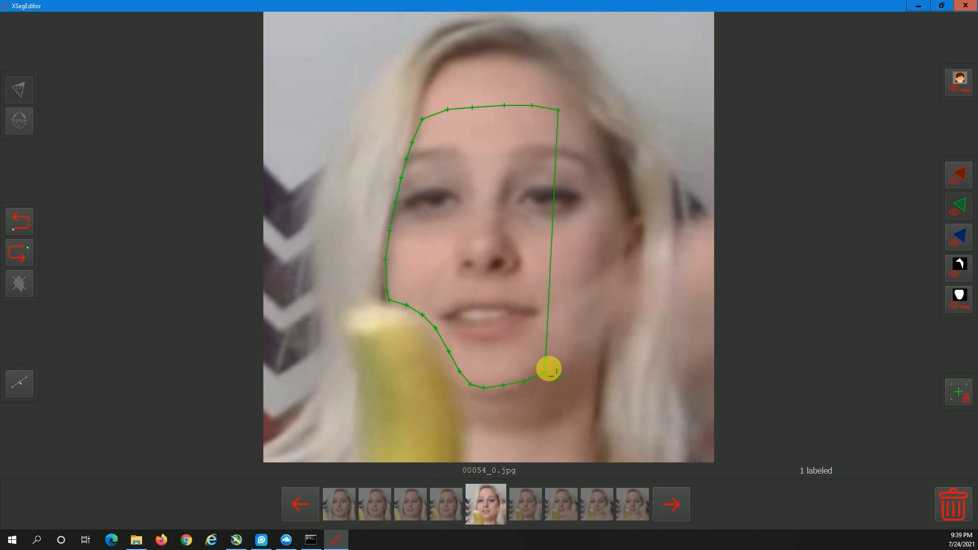
left_click(556, 362)
left_click(555, 338)
left_click(552, 312)
left_click(559, 294)
left_click(589, 278)
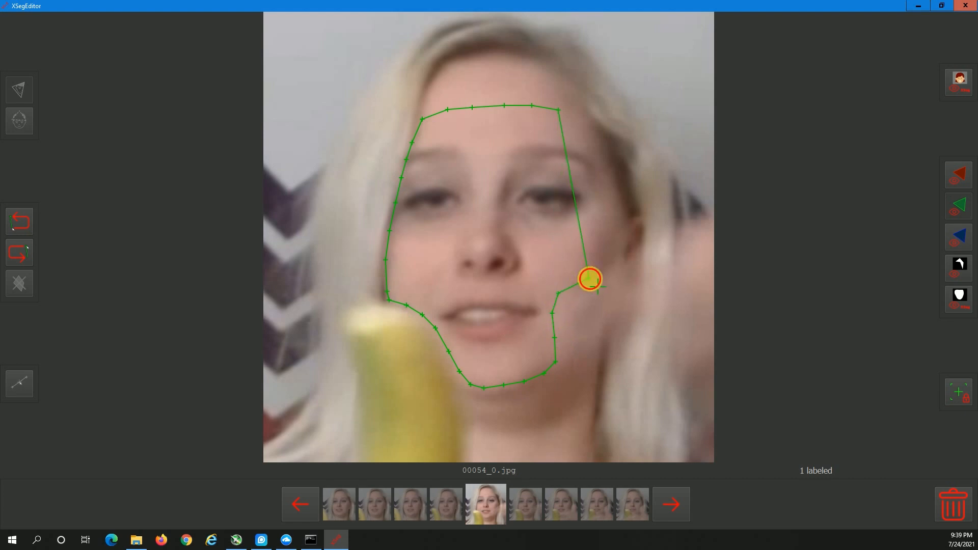
left_click(615, 263)
left_click(621, 247)
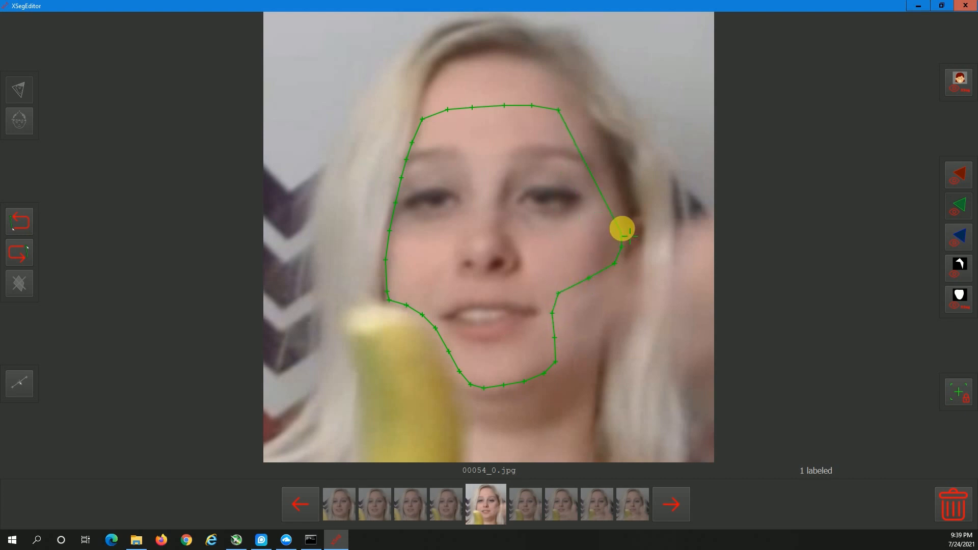
Continue the polygon up past the ear and temple, and close it at its first forehead point
left_click(622, 221)
left_click(620, 194)
left_click(606, 161)
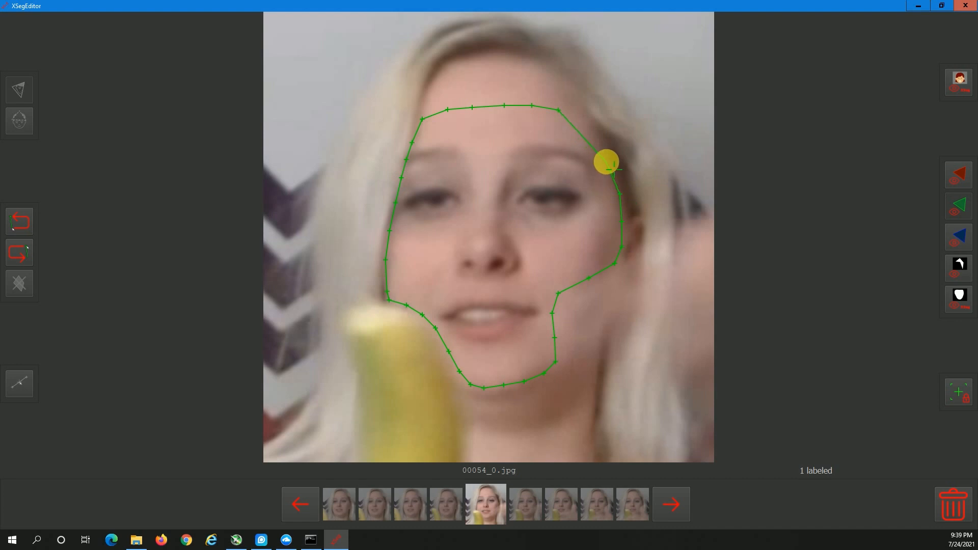
left_click(592, 132)
left_click(578, 119)
left_click(558, 111)
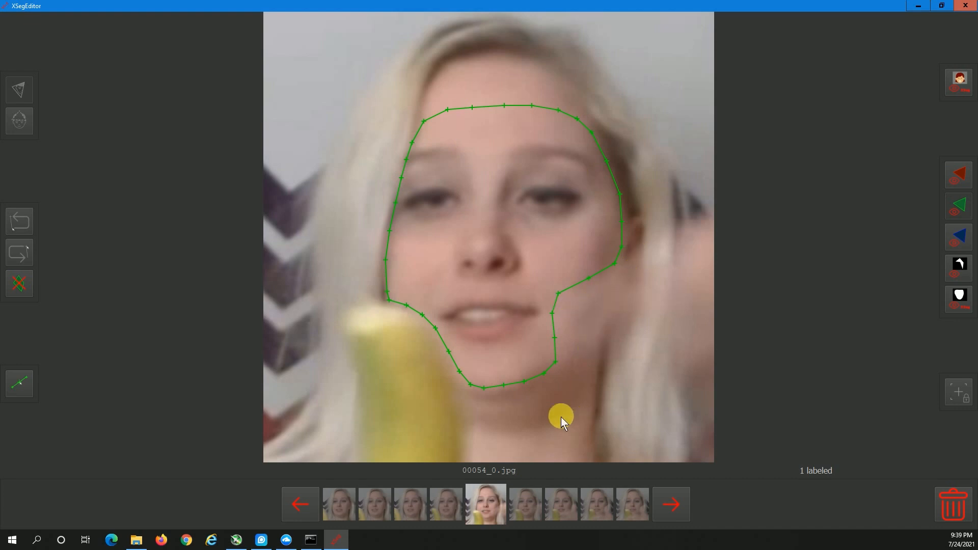
Compare the obstructions in frames 00054_0.jpg, 00055_0.jpg and 00056_0.jpg, and stop on 00056_0.jpg
left_click(675, 500)
left_click(677, 500)
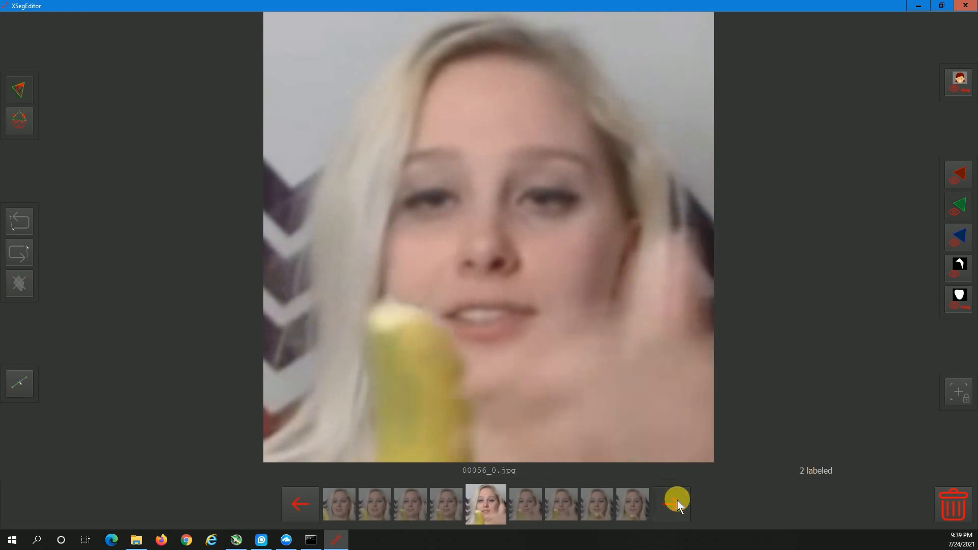
left_click(320, 502)
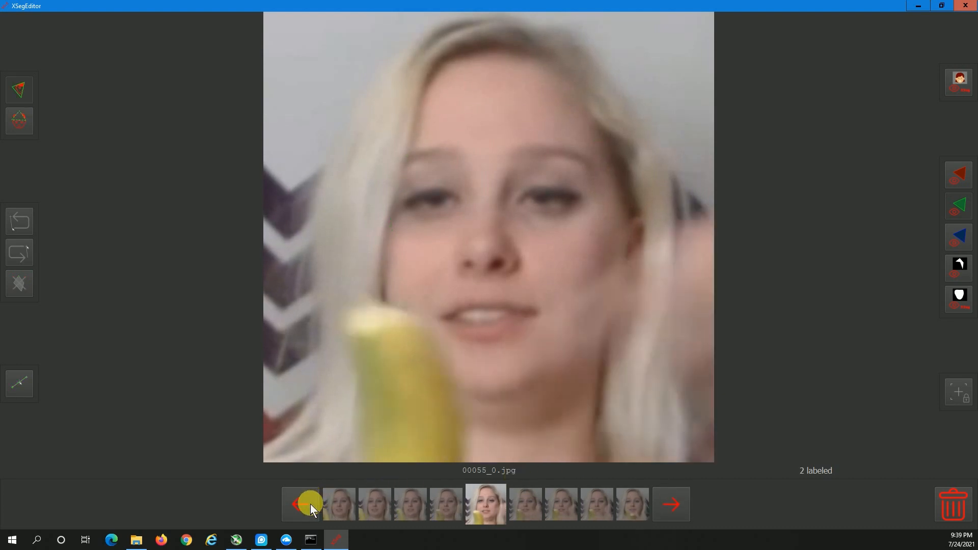
left_click(679, 502)
left_click(307, 510)
left_click(307, 510)
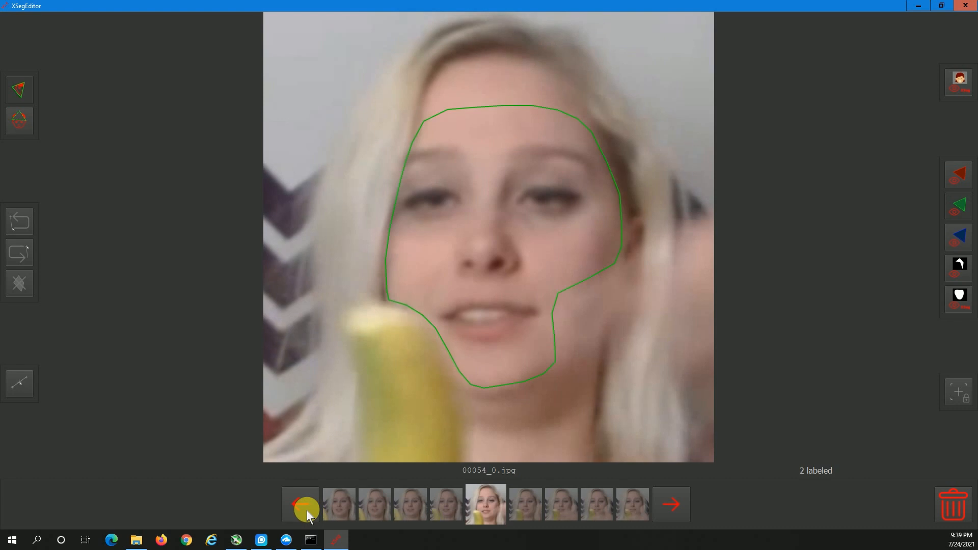
left_click(679, 504)
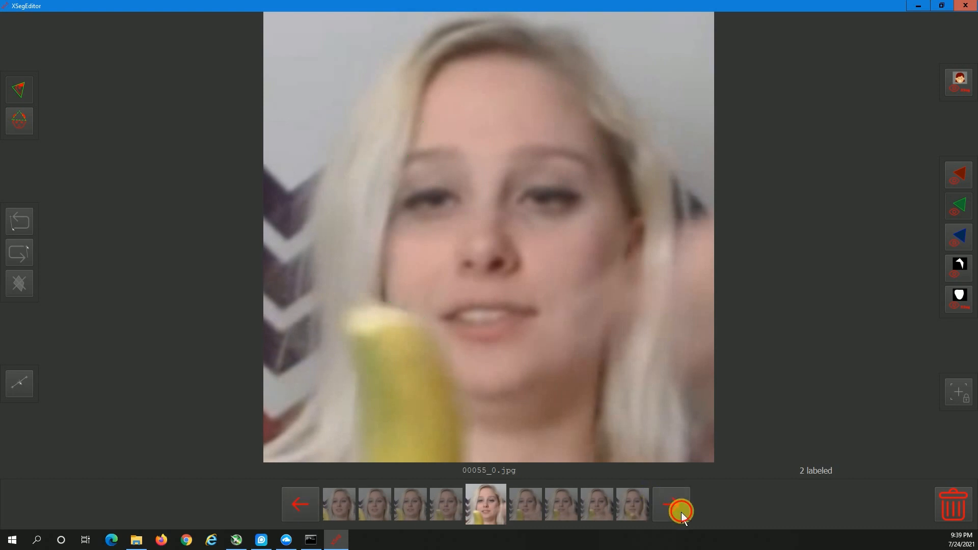
left_click(680, 509)
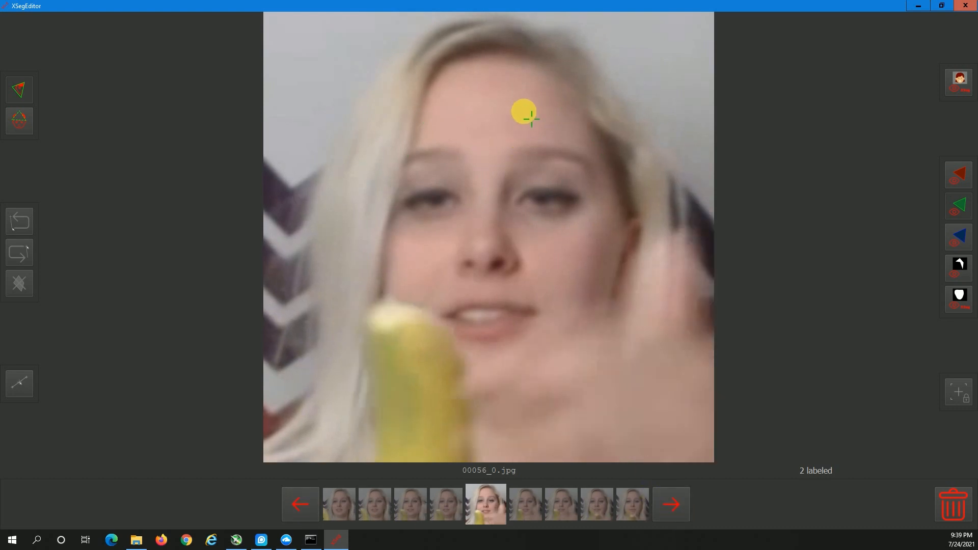
Start an include polygon on 00056_0.jpg and trace it across the upper forehead to the hairline corner
left_click(547, 115)
left_click(524, 109)
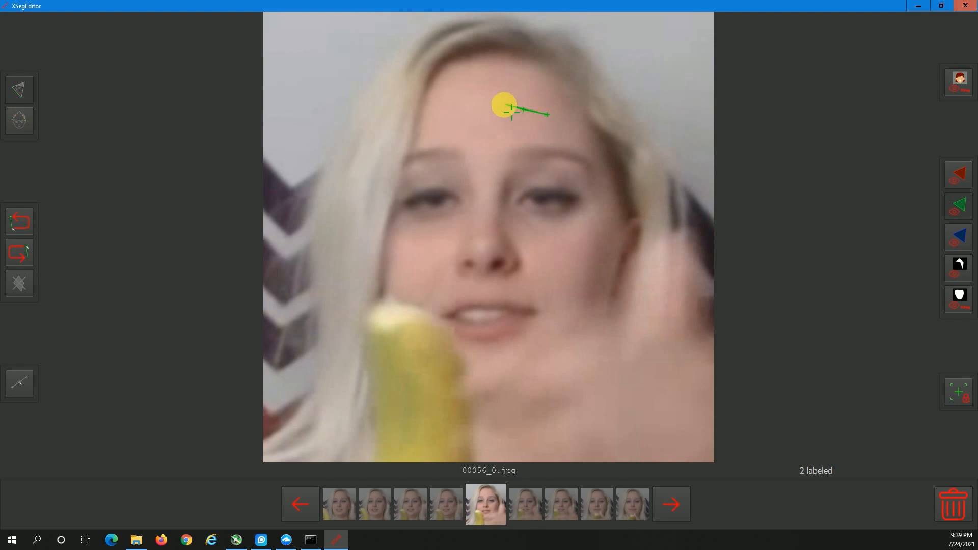
left_click(496, 107)
left_click(467, 106)
left_click(437, 109)
left_click(417, 118)
Trace the polygon on 00056_0.jpg down the hair-covered side of the face to the banana tip
left_click(411, 145)
left_click(403, 165)
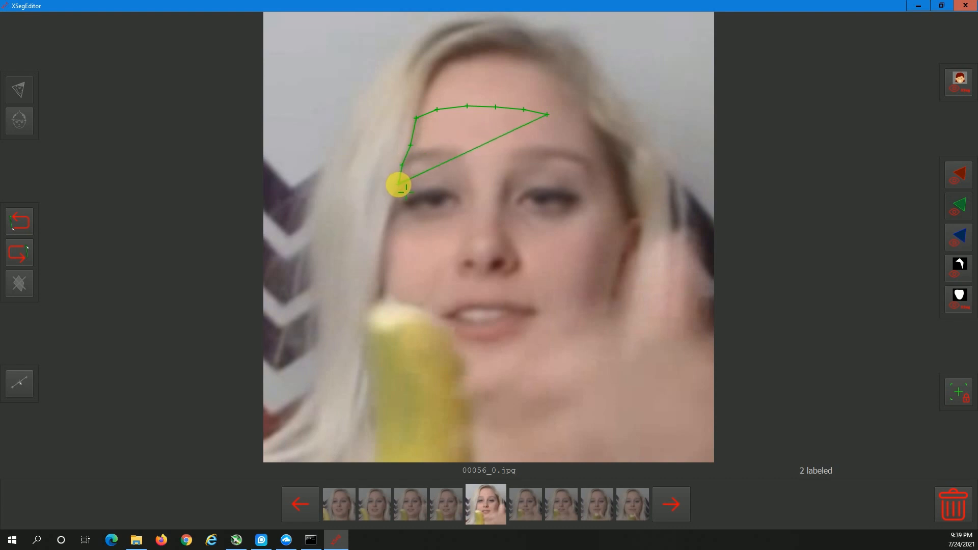
left_click(398, 184)
left_click(394, 213)
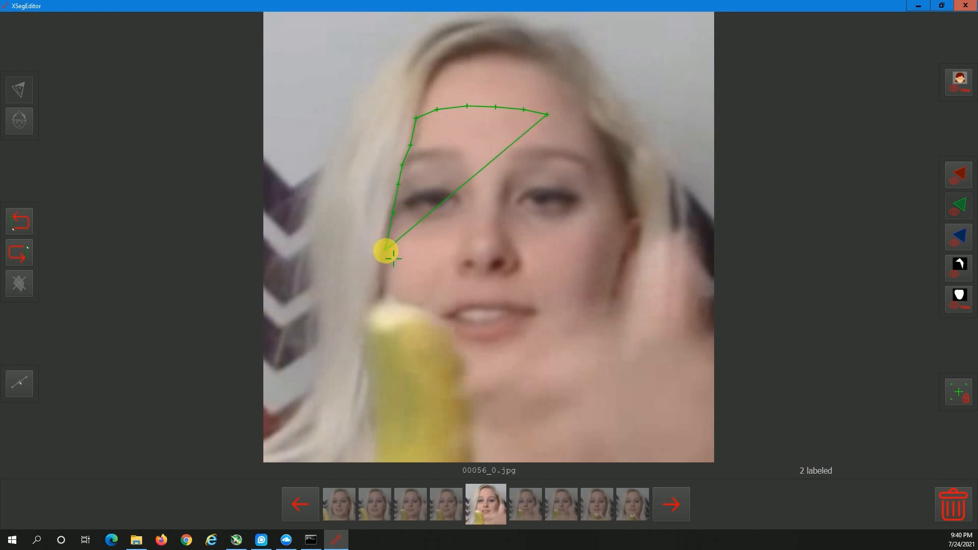
left_click(386, 252)
left_click(383, 285)
left_click(386, 297)
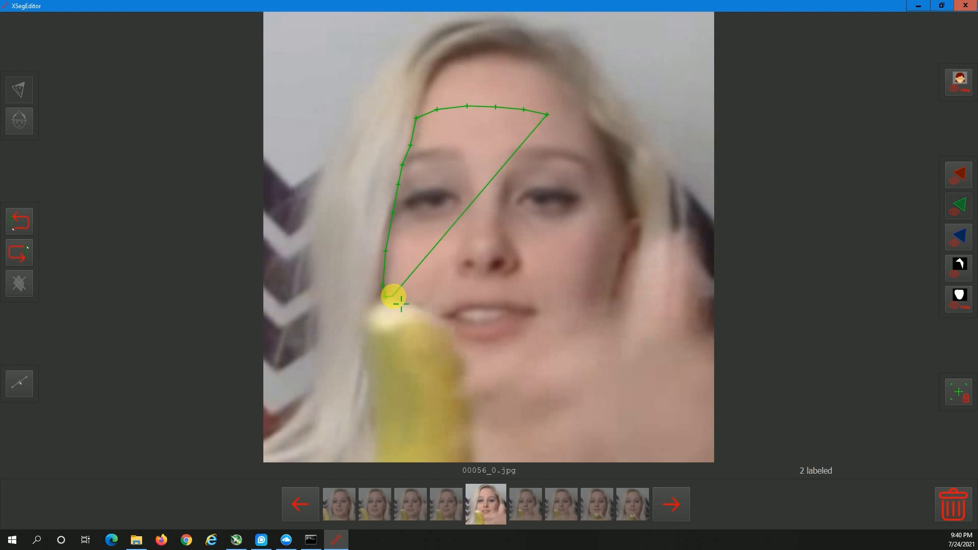
Continue the polygon on 00056_0.jpg over the banana tip and along its edge beside the mouth
left_click(400, 300)
left_click(416, 303)
left_click(441, 313)
left_click(453, 324)
left_click(460, 342)
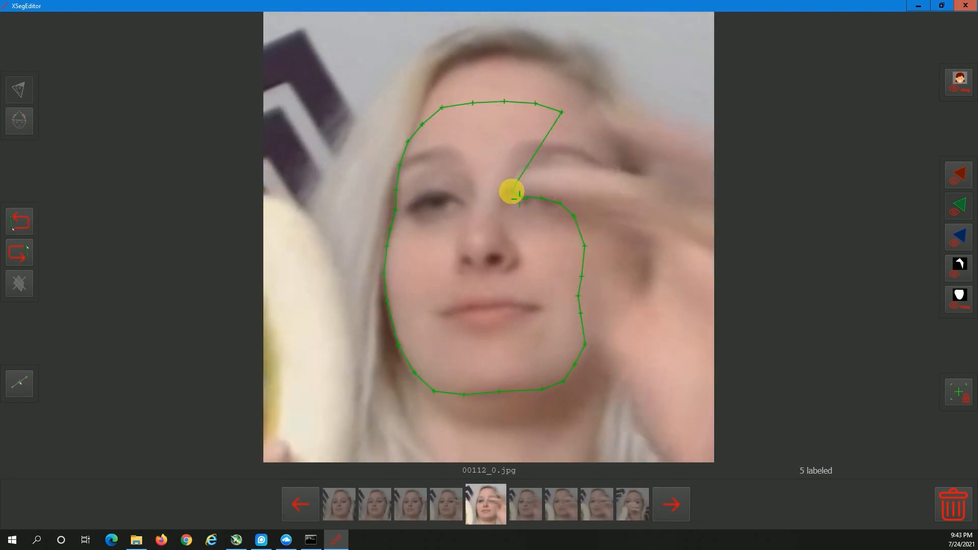
Extend the polygon on 00112_0.jpg along the edge of the fingers to the bridge of the nose
left_click(513, 192)
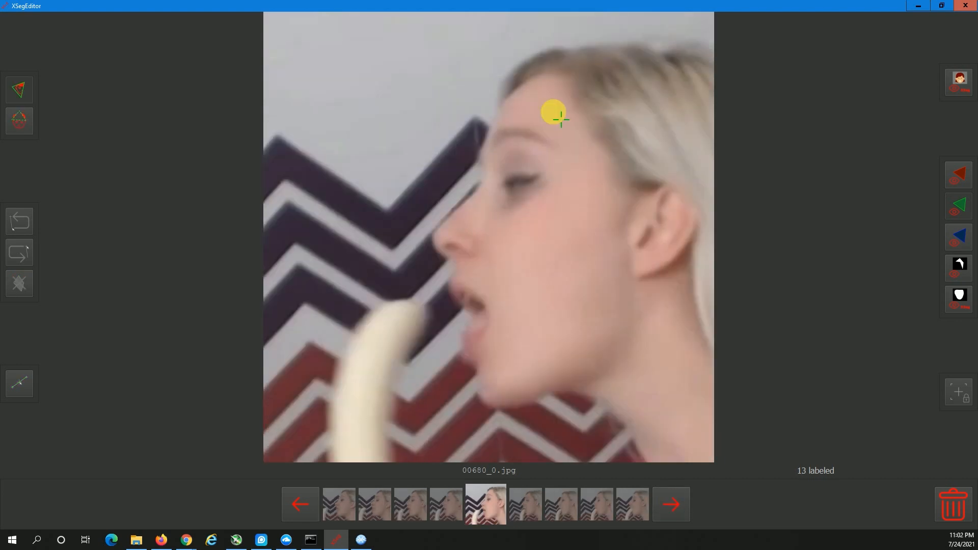
Start an include polygon on profile frame 00680_0.jpg and trace it across the forehead and down to the nose bridge
left_click(553, 111)
left_click(537, 111)
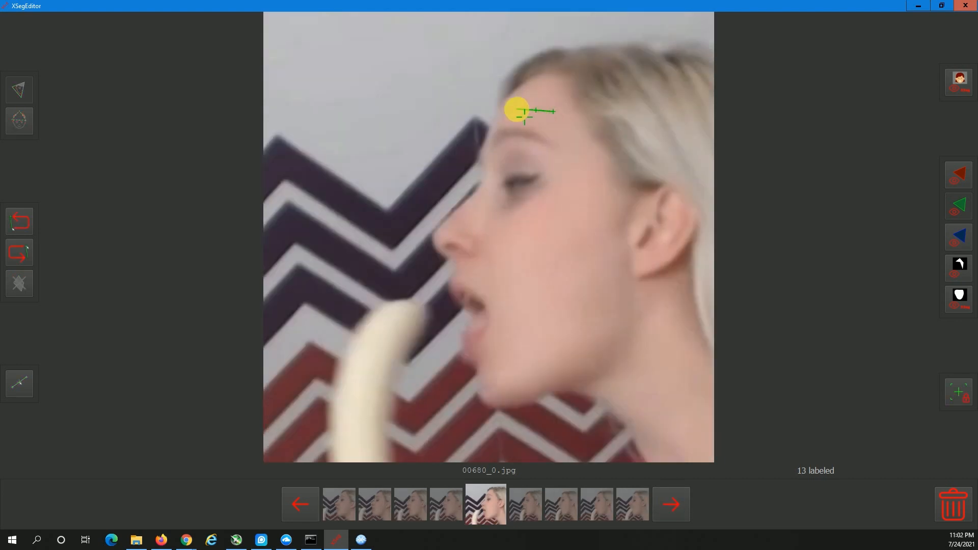
left_click(516, 109)
left_click(494, 116)
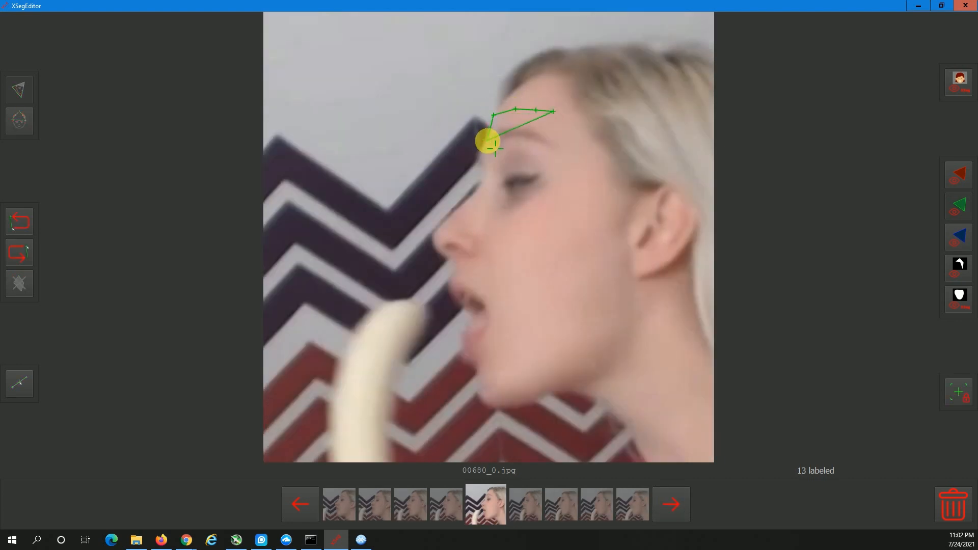
left_click(482, 178)
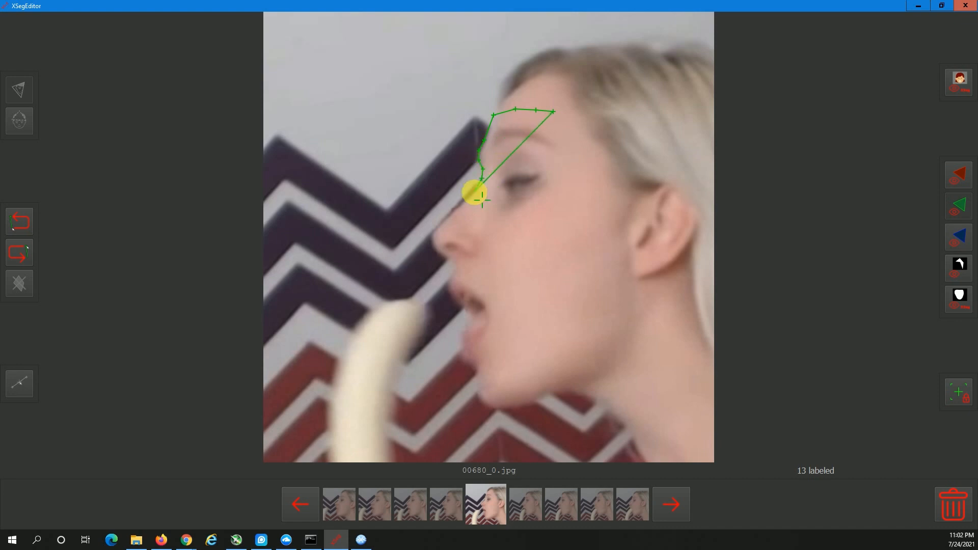
left_click(474, 194)
left_click(468, 198)
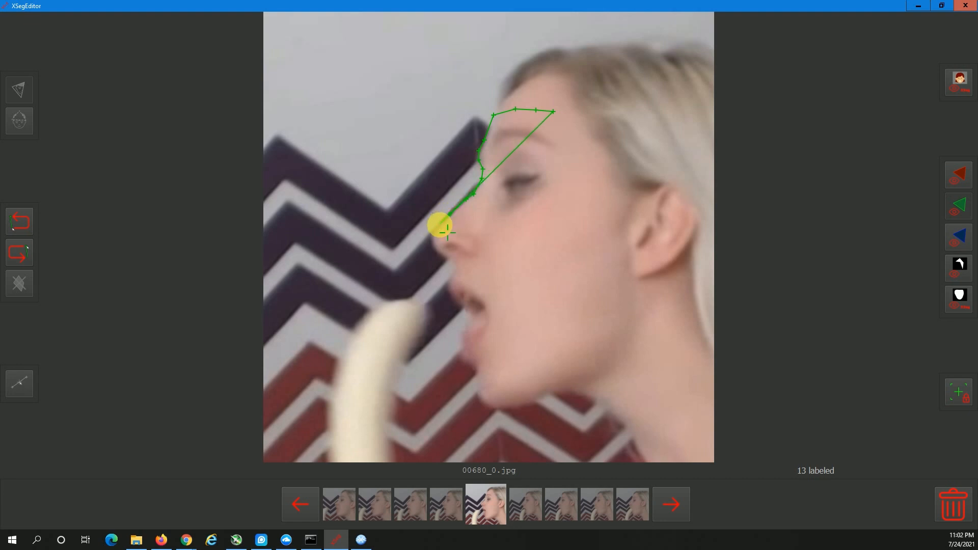
Trace the polygon on 00680_0.jpg around the nose tip and underneath it to the start of the upper lip
left_click(436, 233)
left_click(433, 246)
left_click(439, 254)
left_click(449, 258)
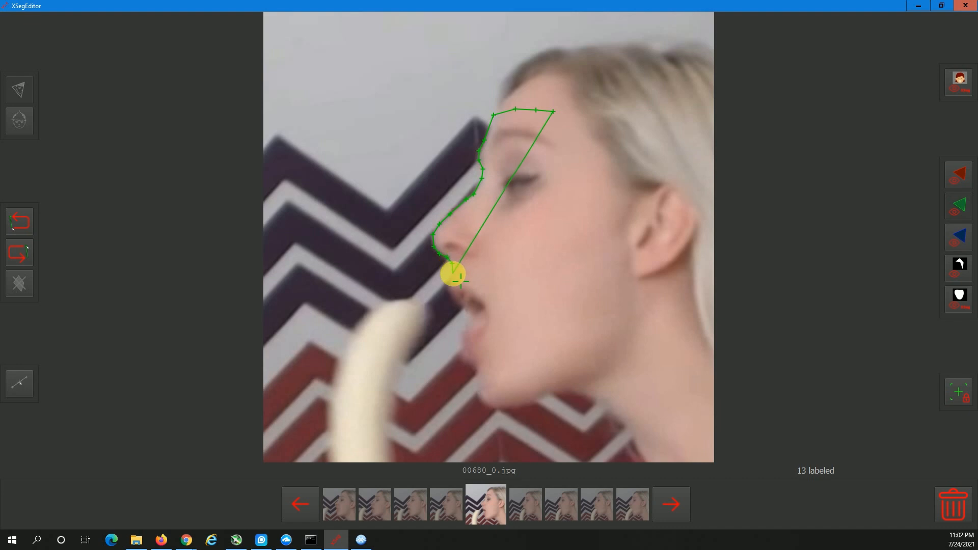
left_click(452, 274)
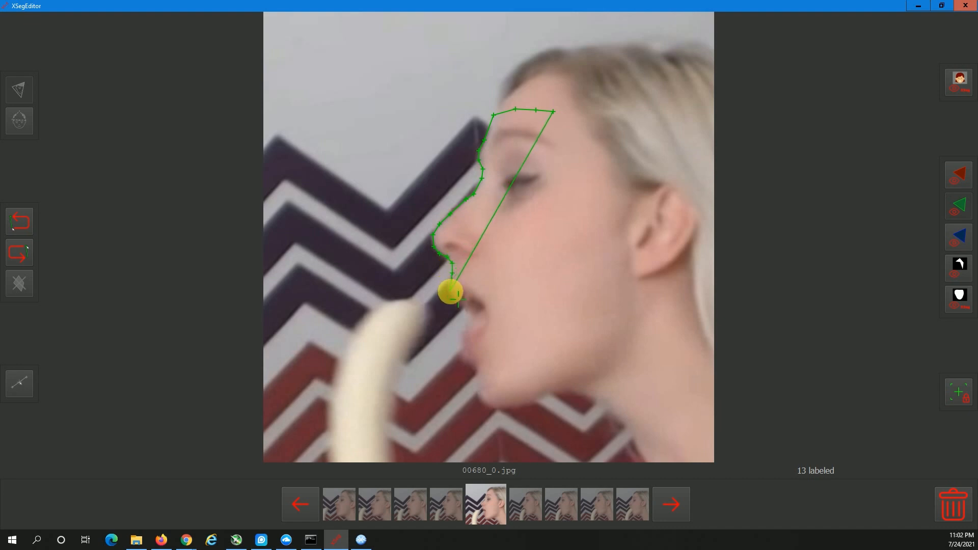
Outline the upper lip on 00680_0.jpg with closely spaced polygon points down to the mouth opening
left_click(451, 295)
left_click(455, 300)
left_click(457, 303)
left_click(460, 306)
left_click(463, 308)
left_click(465, 311)
left_click(468, 315)
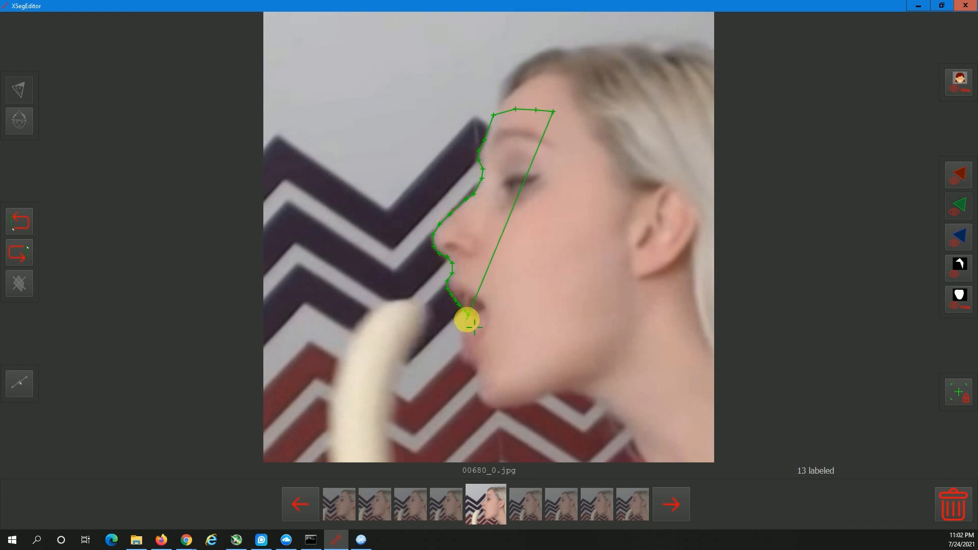
Continue the polygon on 00680_0.jpg across the open mouth, around the lower lip and down to the chin
left_click(462, 326)
left_click(461, 341)
left_click(460, 347)
left_click(457, 353)
left_click(461, 359)
left_click(468, 365)
left_click(469, 364)
left_click(474, 368)
left_click(475, 374)
left_click(477, 390)
left_click(481, 402)
left_click(497, 406)
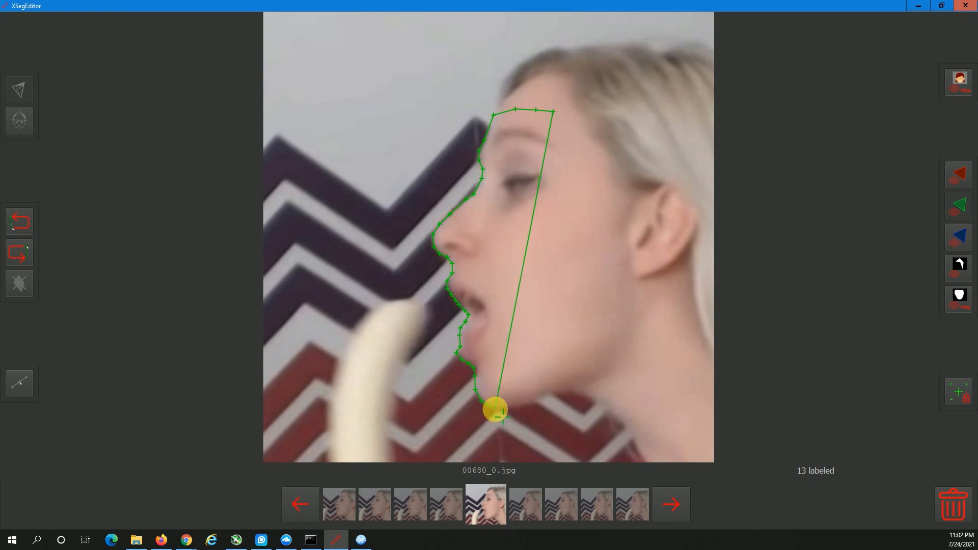
Complete the polygon on 00680_0.jpg along the jaw, cheek and temple, and refine its points between lower lip and chin
left_click(524, 400)
left_click(544, 384)
left_click(567, 361)
left_click(588, 329)
left_click(603, 288)
left_click(605, 247)
left_click(602, 213)
left_click(587, 165)
left_click(574, 136)
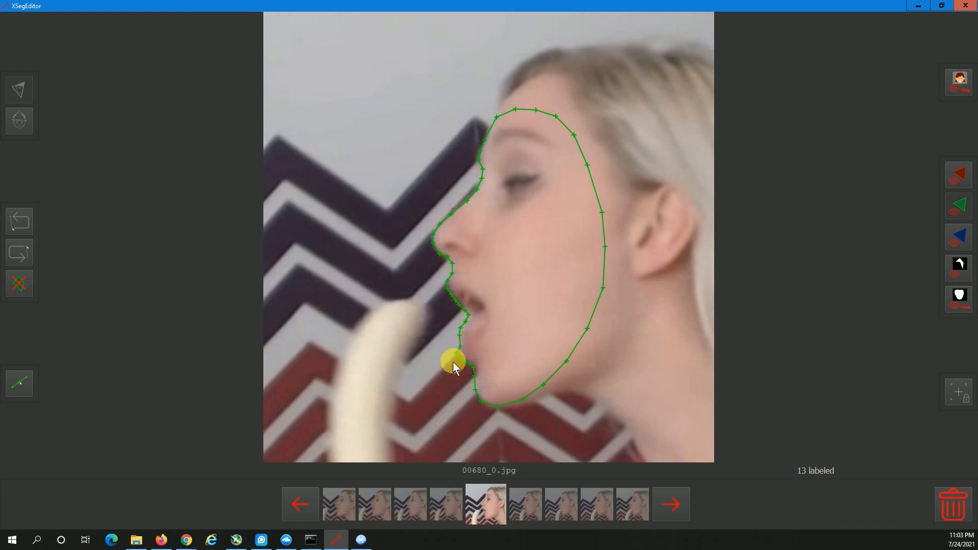
left_click(478, 369)
left_click_drag(476, 391, 475, 380)
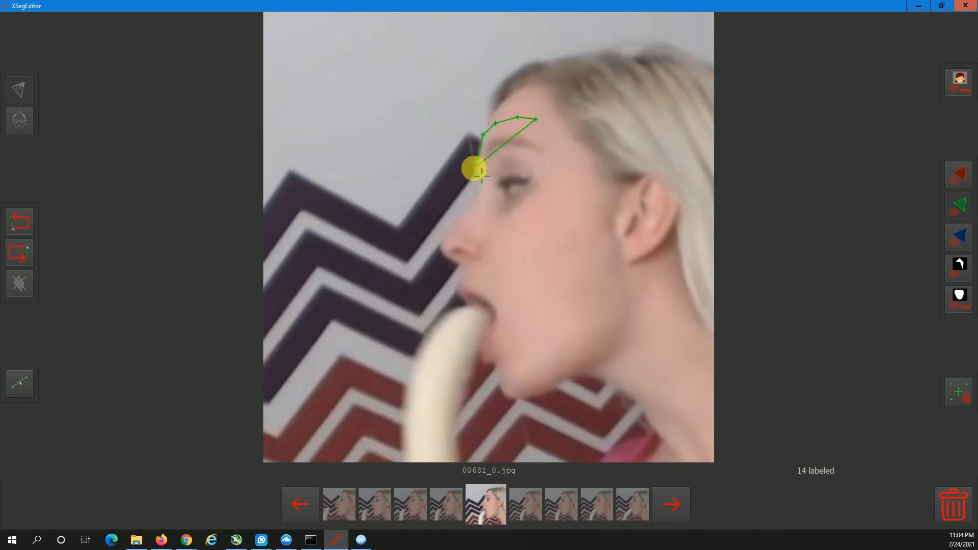
Trace the include polygon on 00681_0.jpg from the brow down the nose bridge and around the nose tip
left_click(478, 174)
left_click(481, 189)
left_click(476, 198)
left_click(465, 211)
left_click(451, 224)
left_click(441, 240)
left_click(442, 252)
left_click(447, 259)
Trace the polygon on 00681_0.jpg around the upper lip and over the banana tip into the mouth
left_click(461, 280)
left_click(458, 284)
left_click(455, 290)
left_click(457, 296)
left_click(467, 304)
left_click(479, 307)
left_click(488, 308)
left_click(491, 310)
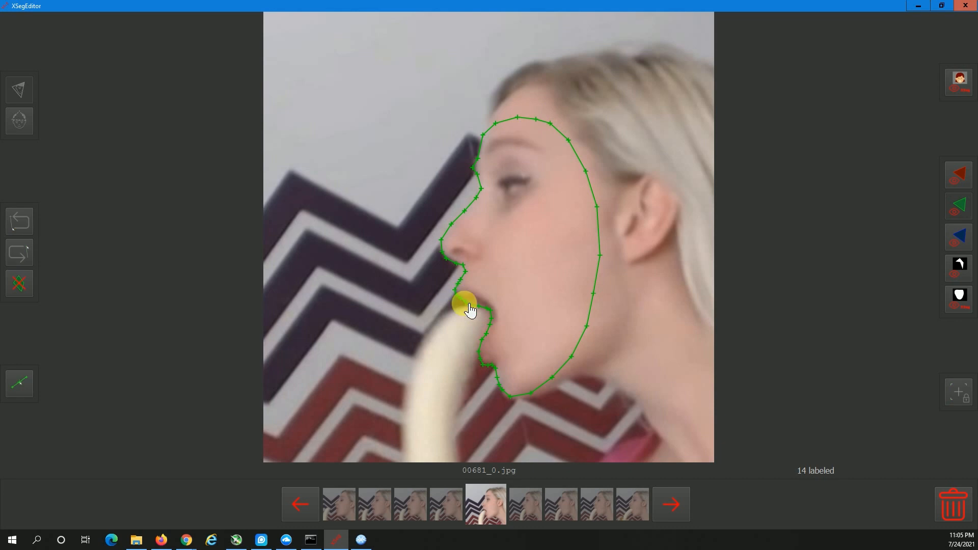
Go to 00682_0.jpg and start an include polygon traced across the forehead and down to the nose bridge
left_click(684, 505)
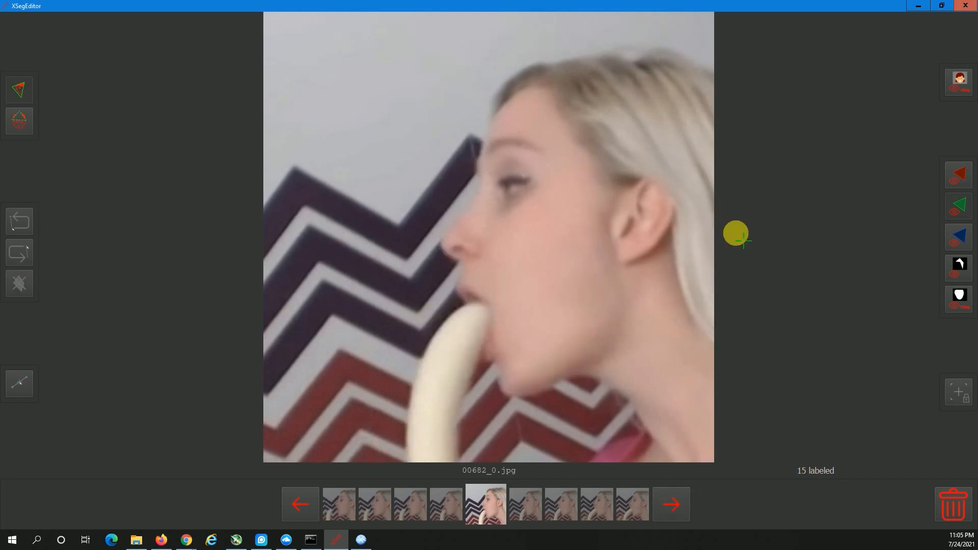
left_click(541, 114)
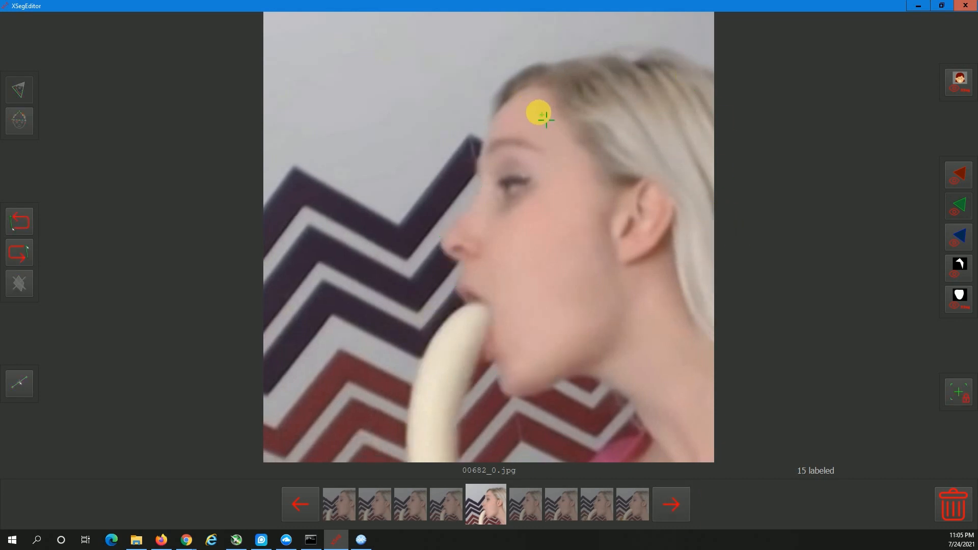
left_click(521, 112)
left_click(498, 118)
left_click(488, 130)
left_click(480, 150)
left_click(476, 162)
left_click(477, 173)
left_click(481, 184)
Continue the polygon on 00682_0.jpg down the nose, around its tip and underneath to the nose base
left_click(476, 197)
left_click(467, 207)
left_click(454, 220)
left_click(445, 229)
left_click(441, 239)
left_click(442, 250)
left_click(456, 260)
left_click(464, 263)
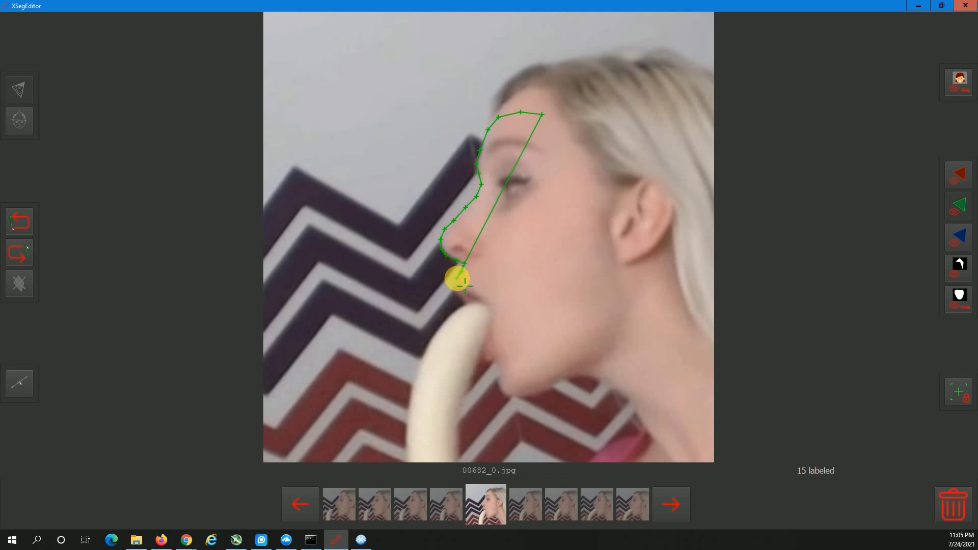
Outline the upper lip on 00682_0.jpg and follow the top of the banana tip to the mouth corner
left_click(453, 291)
left_click(456, 296)
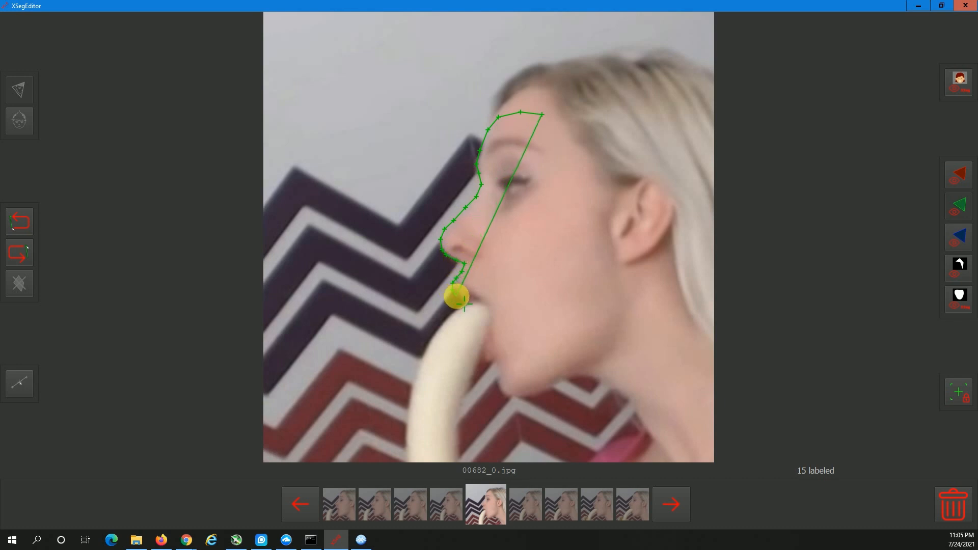
left_click(461, 302)
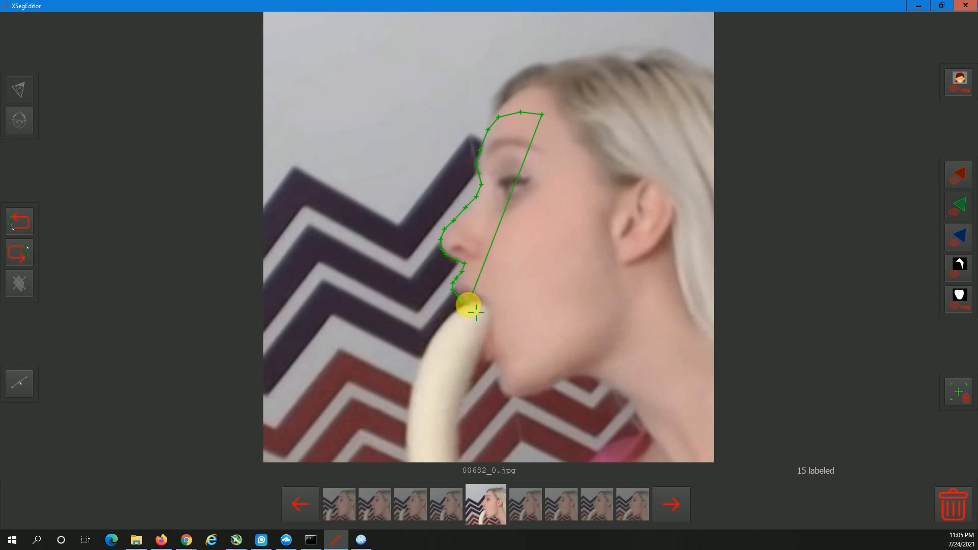
left_click(470, 304)
left_click(476, 303)
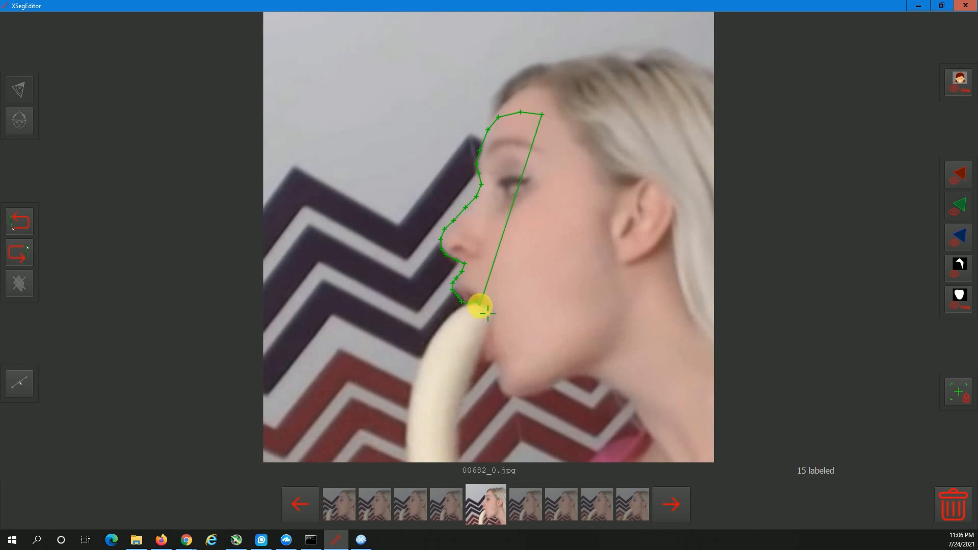
left_click(490, 309)
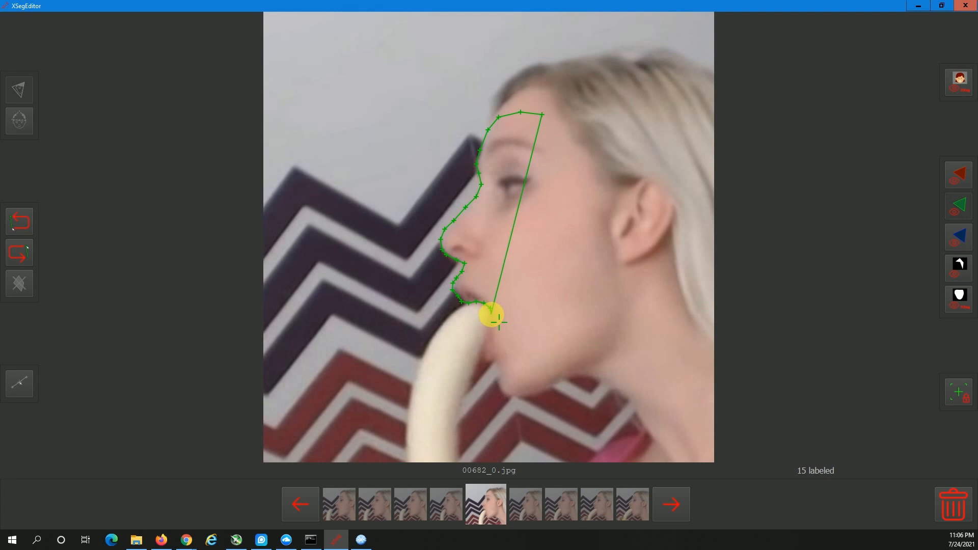
Trace the polygon on 00682_0.jpg down the banana's edge and around the lower lip to the chin
left_click(483, 349)
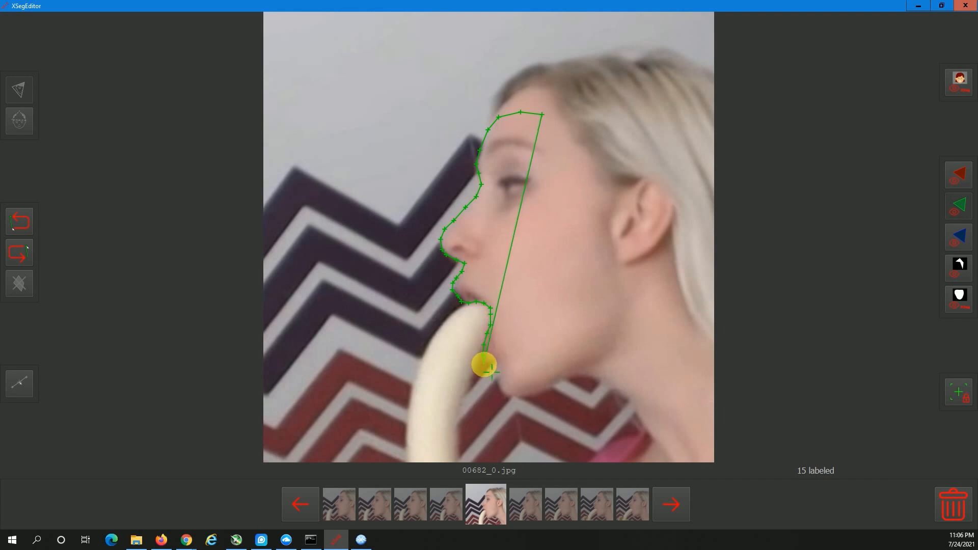
left_click(491, 363)
left_click(497, 368)
left_click(498, 382)
left_click(506, 392)
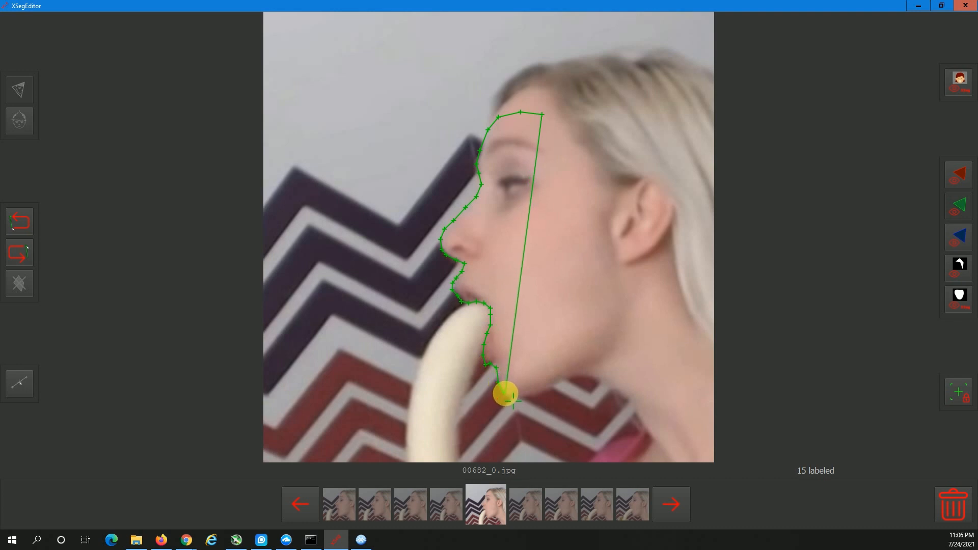
Continue the polygon on 00682_0.jpg along the jaw, cheek and temple, and close it at its first forehead point
left_click(532, 386)
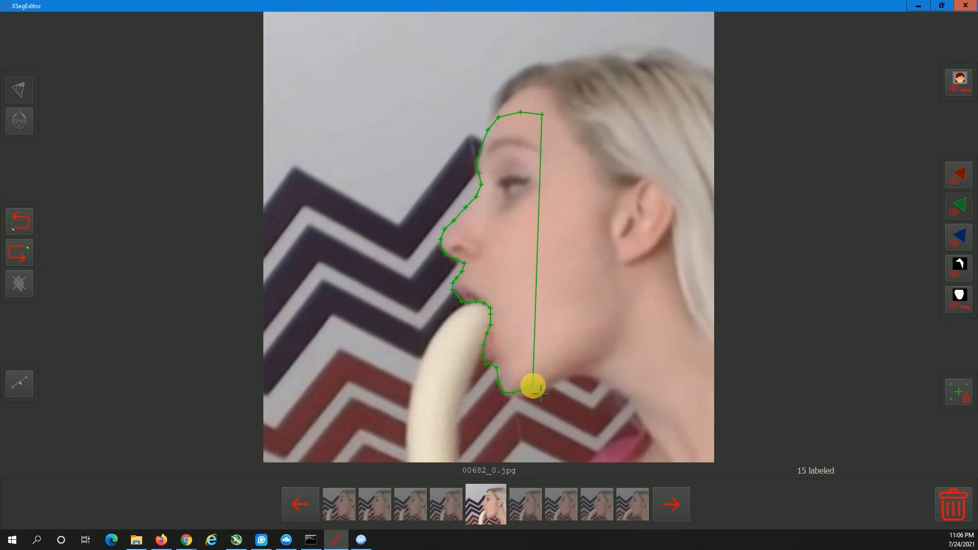
left_click(553, 369)
left_click(574, 350)
left_click(595, 325)
left_click(609, 288)
left_click(604, 252)
left_click(600, 210)
left_click(589, 179)
left_click(578, 156)
left_click(559, 132)
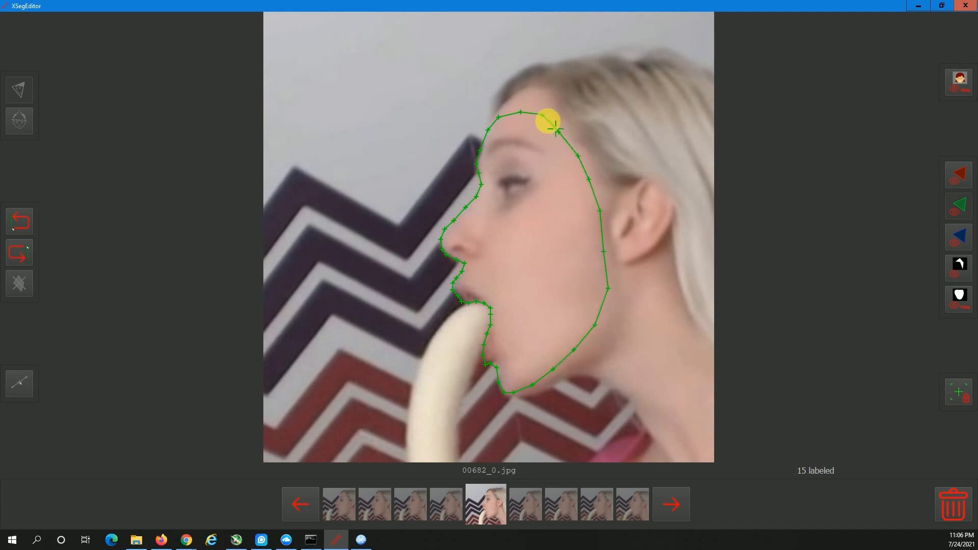
left_click(542, 115)
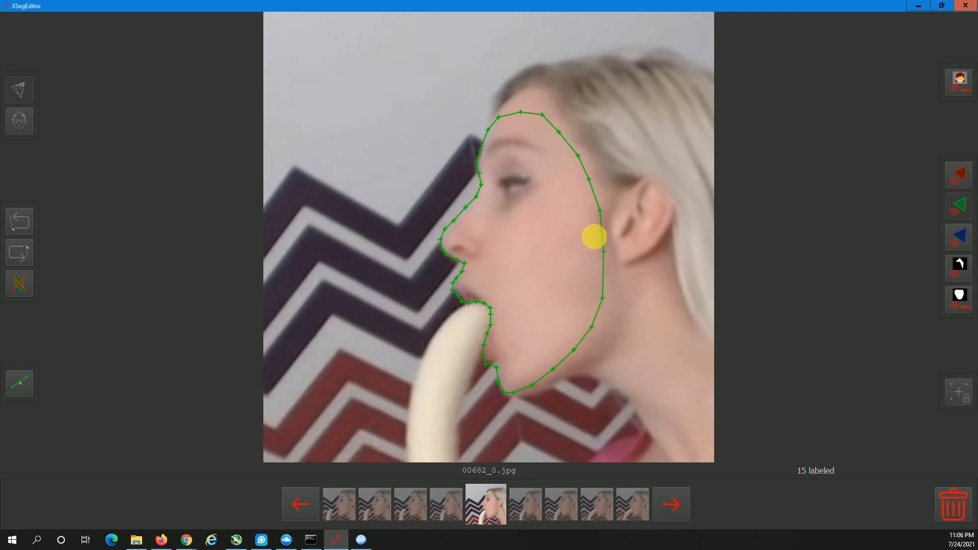
Refine the jawline, chin and lower-lip points of the closed polygon on 00682_0.jpg
left_click(594, 332)
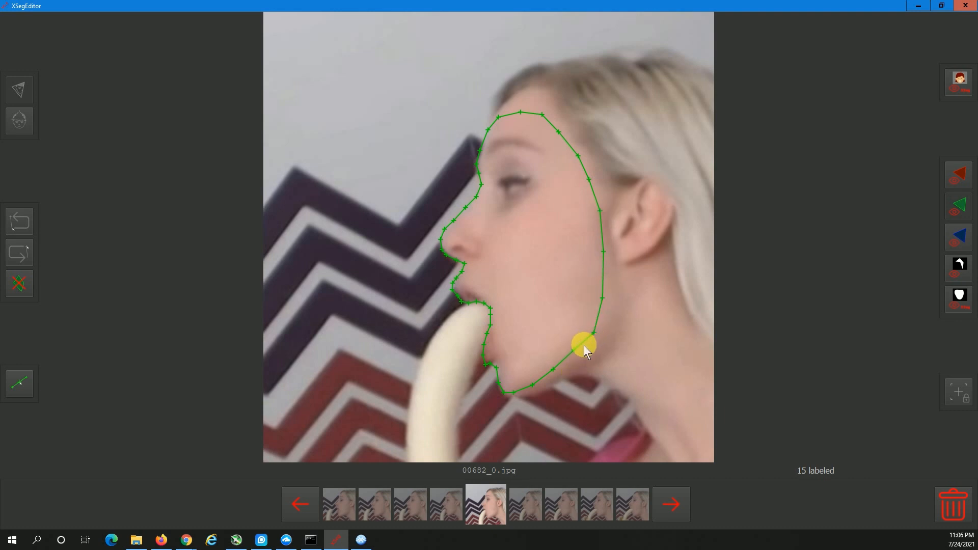
left_click_drag(554, 369, 557, 375)
left_click_drag(533, 386, 517, 397)
left_click_drag(490, 364, 493, 363)
left_click_drag(485, 365, 486, 363)
Move forward 19 frames from 00682_0.jpg to reach another face pose to label
key("d")
key("d")
key("d")
key("d")
key("d")
key("d")
key("d")
key("d")
key("d")
key("d")
key("d")
key("d")
key("d")
key("d")
key("d")
key("d")
key("d")
key("d")
key("d")
Start an include polygon on the reached frame and trace it across the forehead and down to the nose bridge
left_click(575, 130)
left_click(559, 120)
left_click(537, 116)
left_click(521, 123)
left_click(504, 139)
left_click(494, 153)
left_click(492, 164)
Trace the polygon around the nose, lips, chin and jaw, and close it at its first forehead point
left_click(438, 270)
left_click(479, 300)
left_click(472, 330)
left_click(452, 352)
left_click(482, 404)
left_click(572, 343)
left_click(576, 130)
Move ahead to 00712_0.jpg and start an include polygon traced from the forehead down to the nose bridge
left_click(679, 494)
left_click(679, 494)
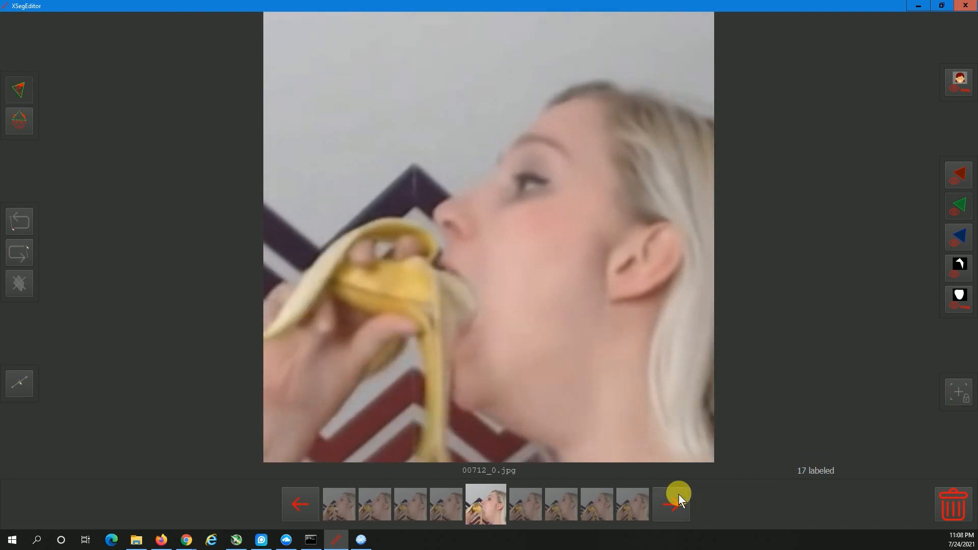
left_click(554, 121)
left_click(525, 125)
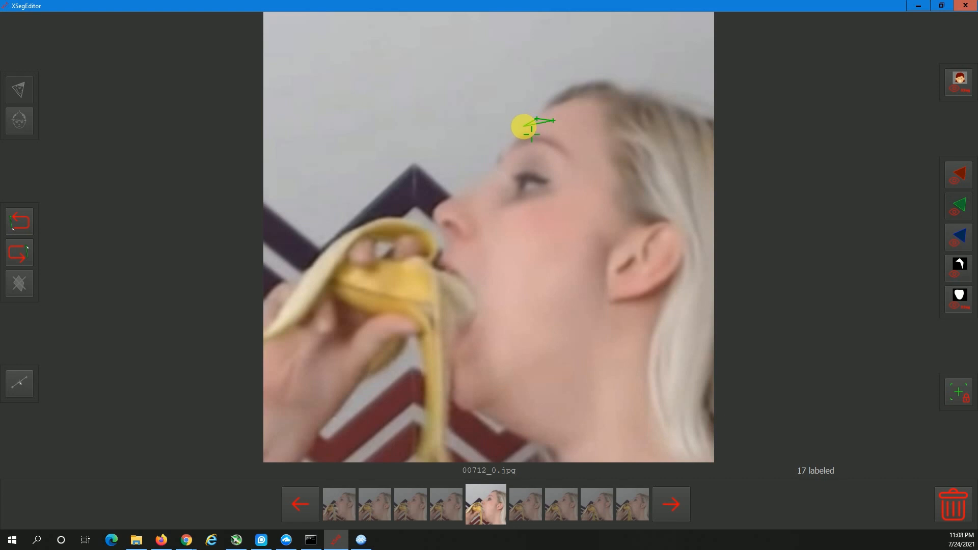
left_click(511, 141)
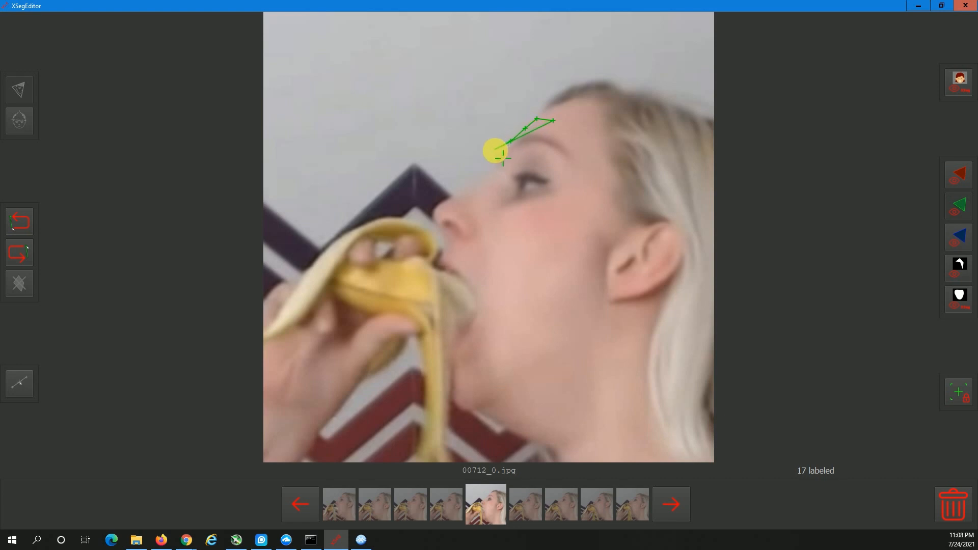
left_click(498, 154)
left_click(480, 185)
Continue the polygon on 00712_0.jpg along the nose ridge, around the tip and down toward the nose base
left_click(456, 195)
left_click(456, 196)
left_click(445, 200)
left_click(435, 206)
left_click(432, 216)
left_click(435, 225)
left_click(441, 237)
Continue the polygon on 00712_0.jpg below the nose, along the upper lip and around the banana's edge inside the mouth
left_click(445, 250)
left_click(443, 256)
left_click(437, 262)
left_click(446, 265)
left_click(458, 270)
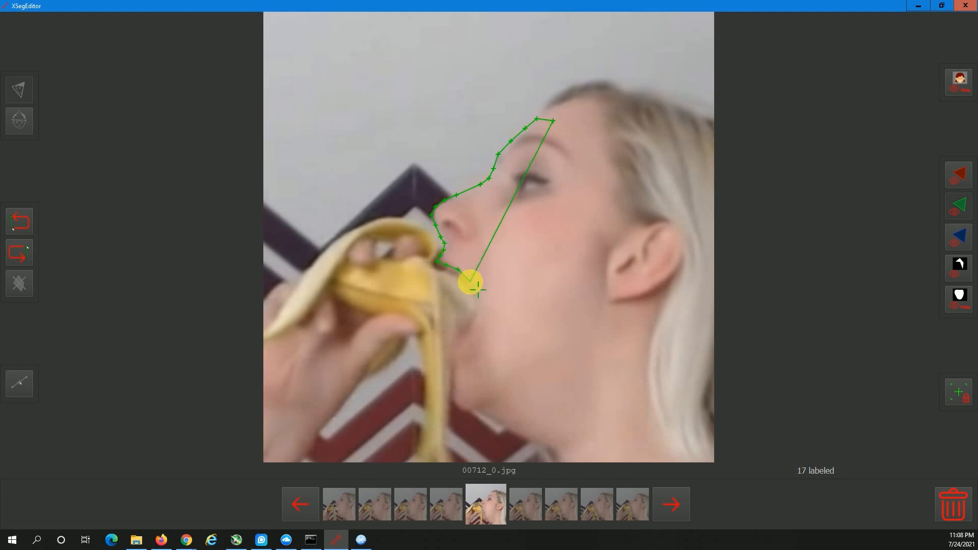
left_click(470, 281)
left_click(477, 302)
left_click(474, 321)
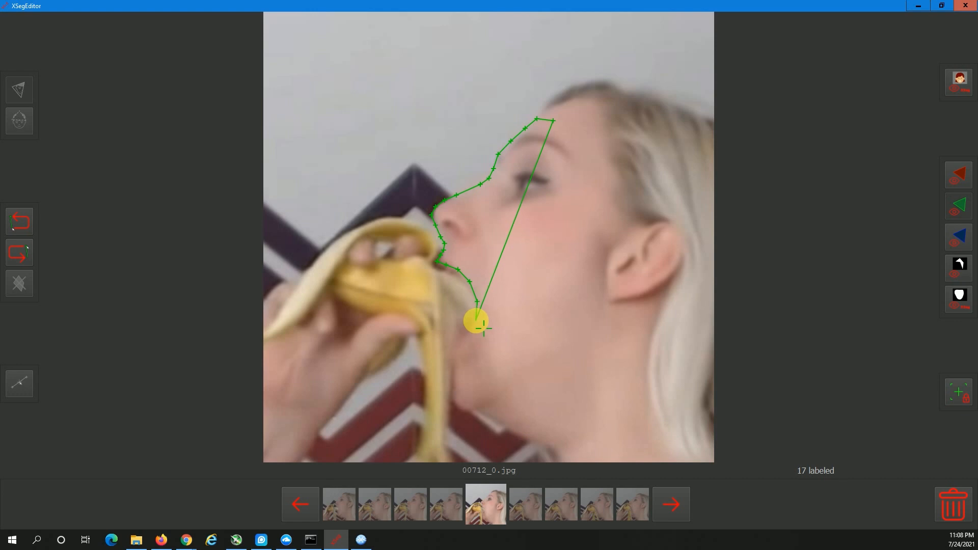
left_click(467, 336)
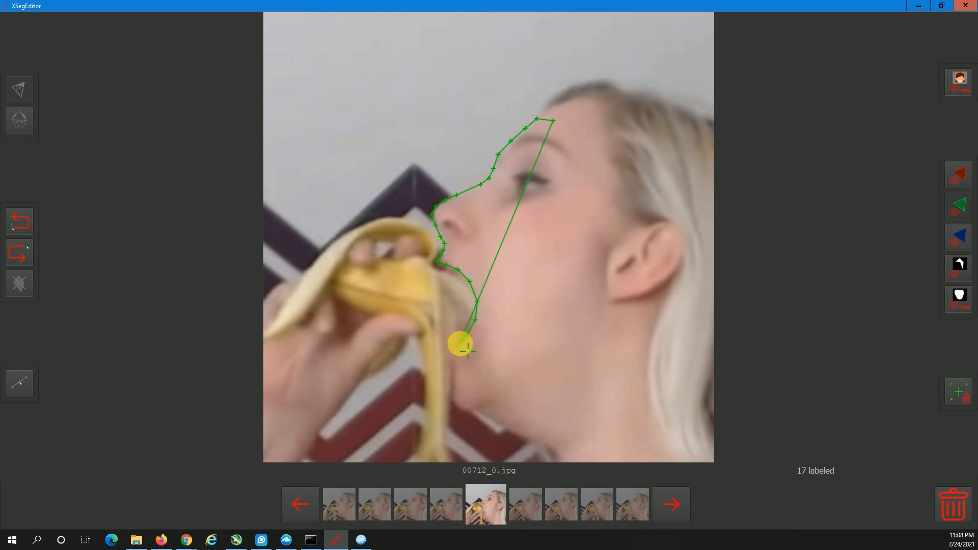
Trace the polygon on 00712_0.jpg along the lower lip, down the chin and around its underside, leaving out the banana peel
left_click(461, 343)
left_click(451, 347)
left_click(447, 353)
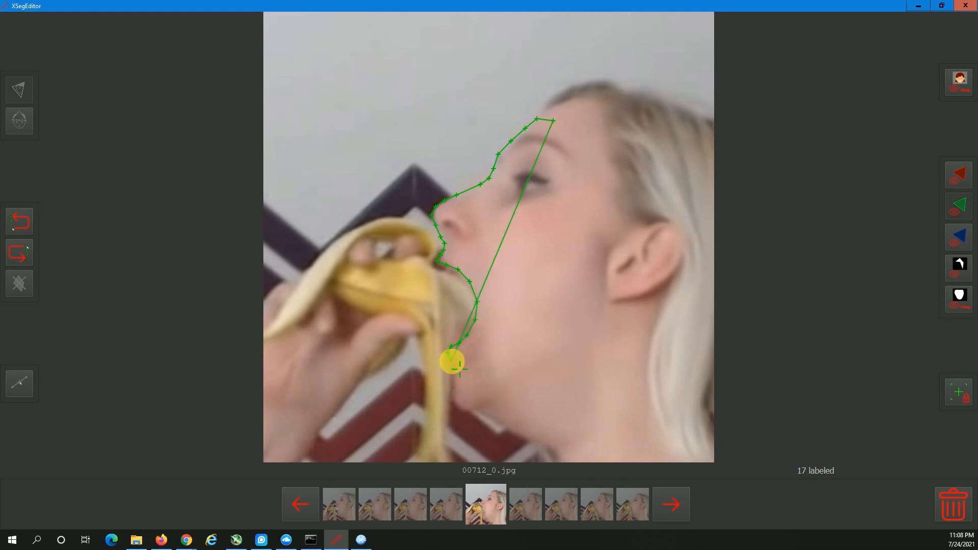
left_click(453, 363)
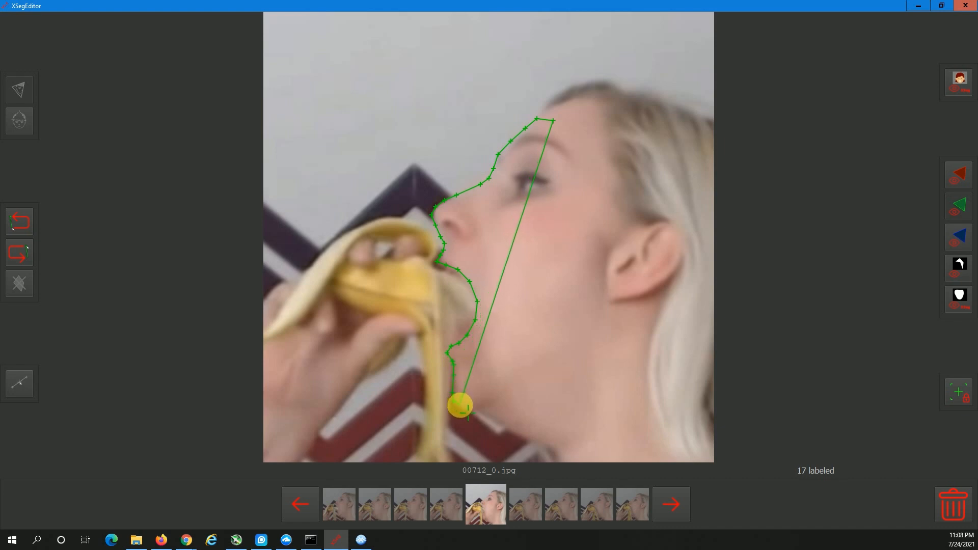
left_click(459, 406)
left_click(466, 408)
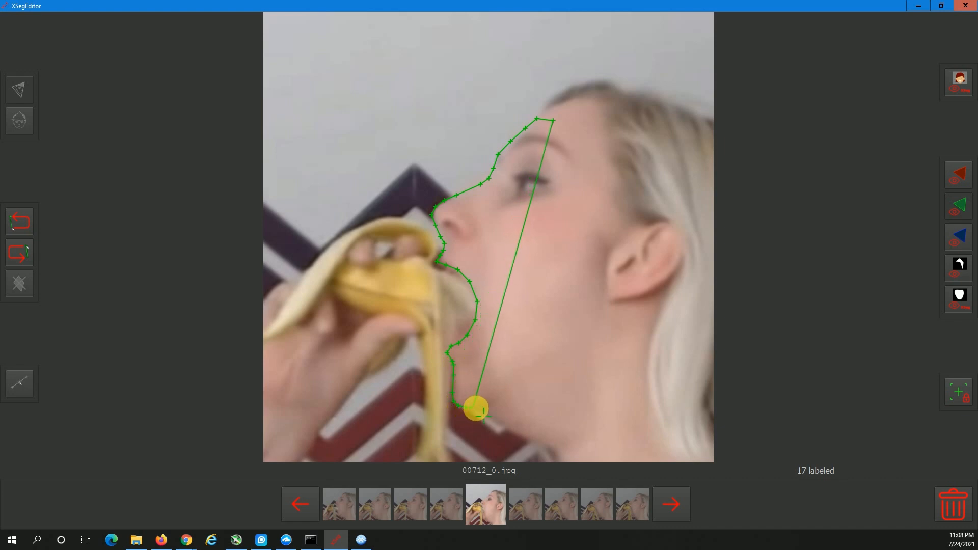
left_click(481, 407)
left_click(498, 398)
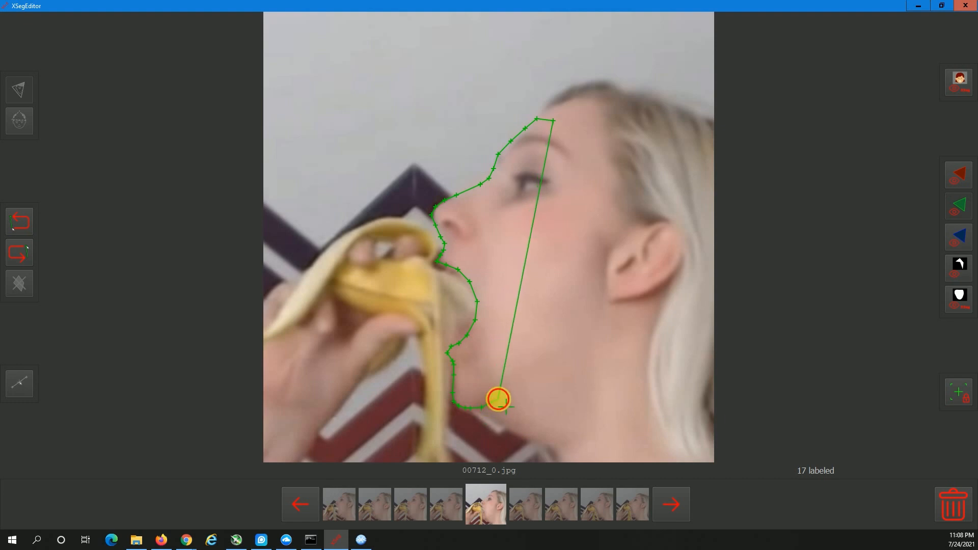
Trace the jaw, the cheek in front of the ear and the temple, and close the 00712_0.jpg polygon at its first forehead point
left_click(519, 377)
left_click(542, 353)
left_click(561, 325)
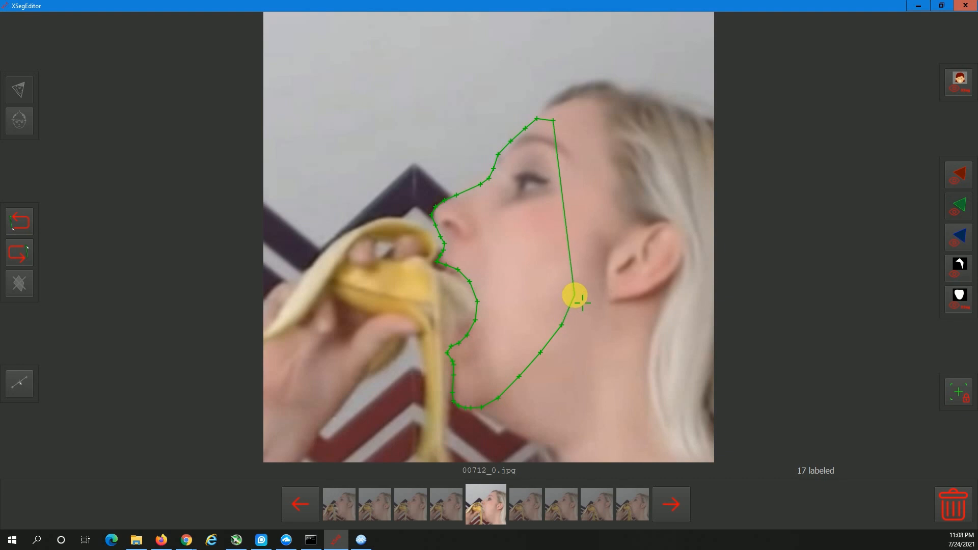
left_click(575, 298)
left_click(587, 260)
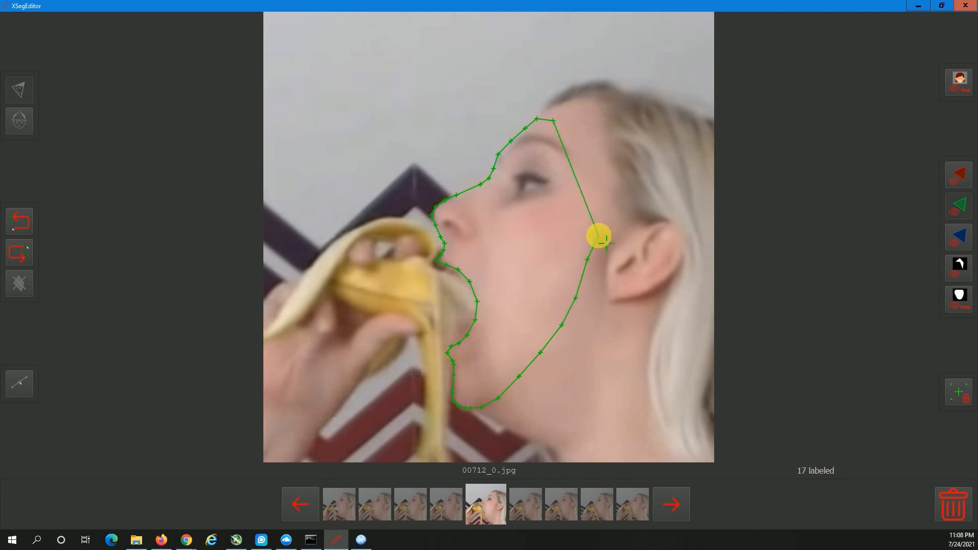
left_click(594, 222)
left_click(597, 188)
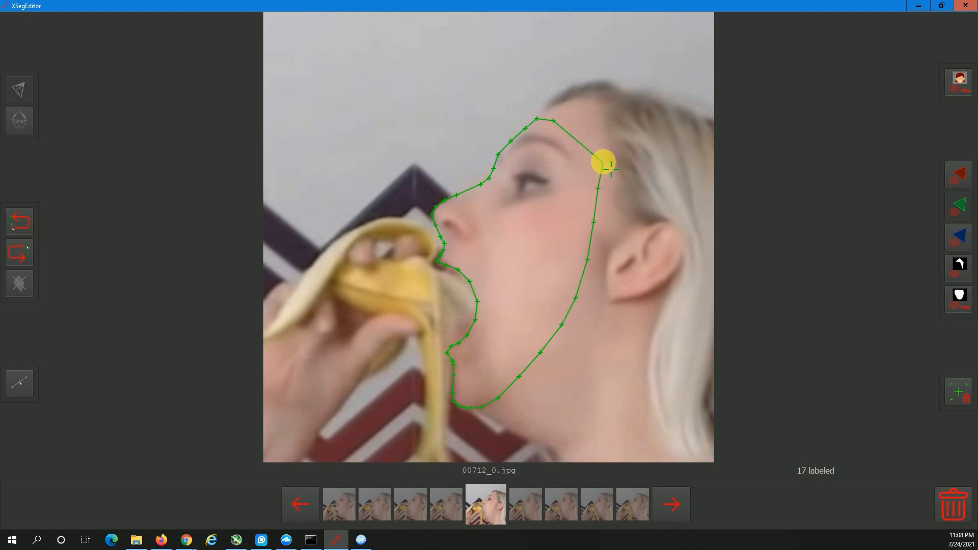
left_click(597, 162)
left_click(591, 141)
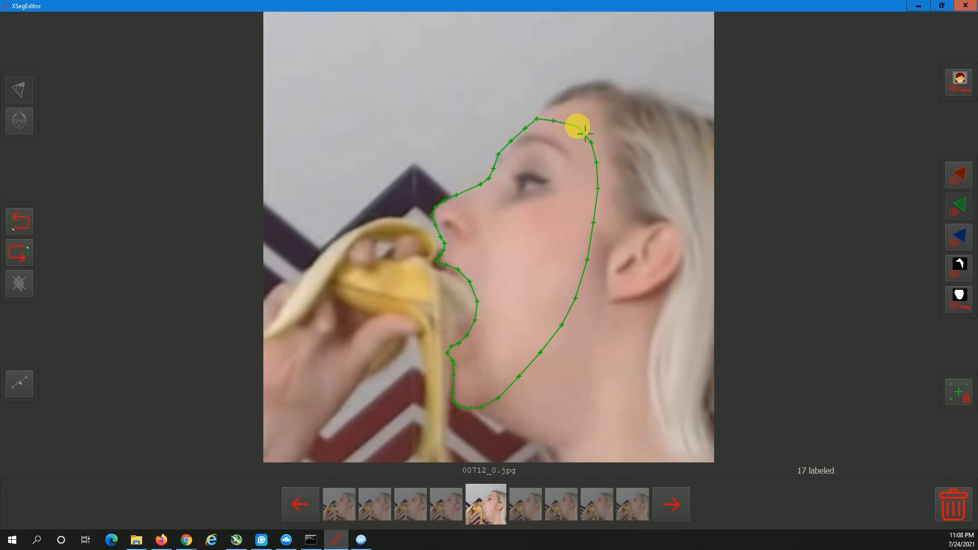
left_click(556, 123)
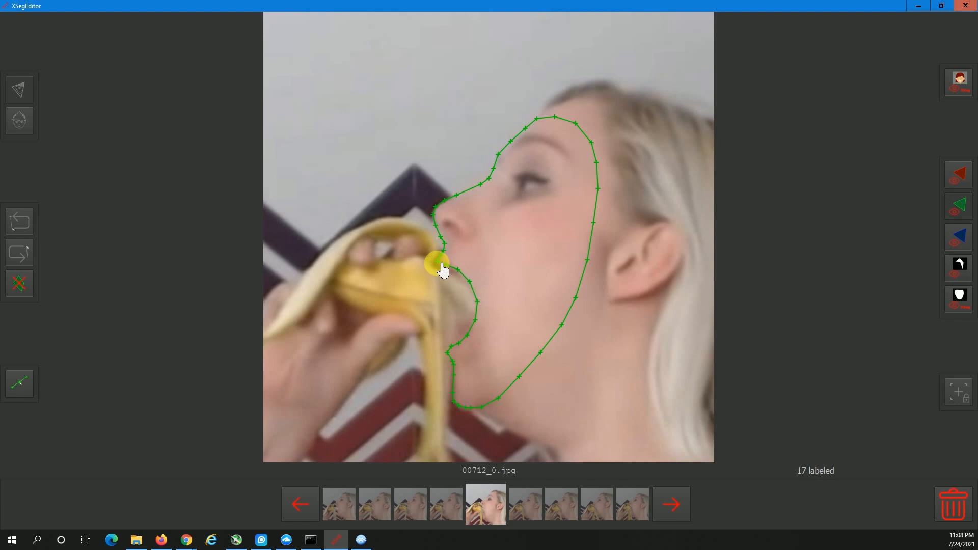
Move ahead to the next frame to label and start an include polygon from the forehead down to the brow
left_click(685, 503)
left_click(559, 119)
left_click(541, 121)
left_click(524, 130)
left_click(514, 139)
left_click(504, 151)
left_click(499, 156)
left_click(496, 157)
Trace the polygon around the nose, the banana at the mouth, the chin and the cheek, and close it at the forehead
left_click(444, 226)
left_click(447, 251)
left_click(473, 284)
left_click(465, 321)
left_click(474, 382)
left_click(572, 290)
left_click(559, 119)
Move ahead to 00731_0.jpg and outline the face with a closed include polygon that leaves out the banana and hand
left_click(675, 511)
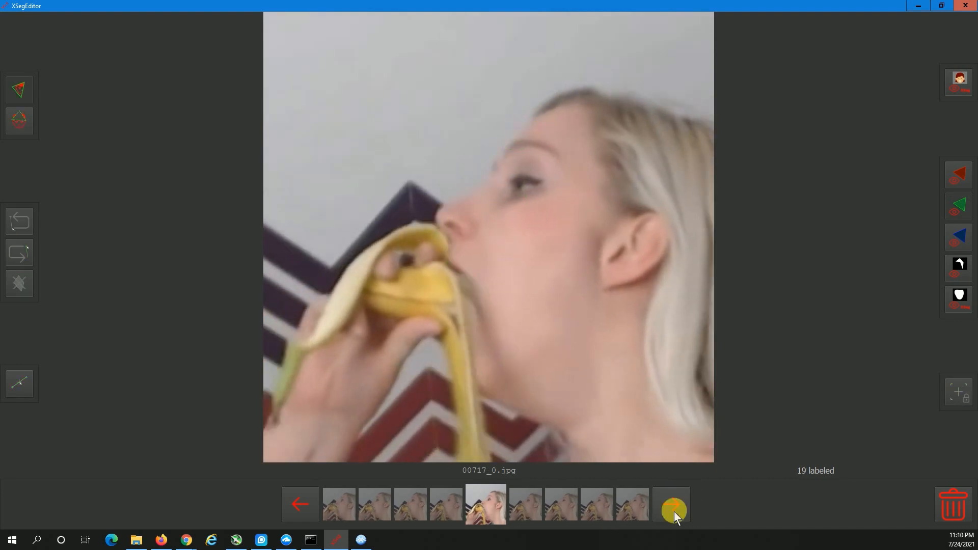
left_click(674, 512)
left_click(565, 126)
left_click(547, 122)
left_click(528, 124)
left_click(510, 140)
left_click(500, 153)
left_click(492, 157)
left_click(489, 165)
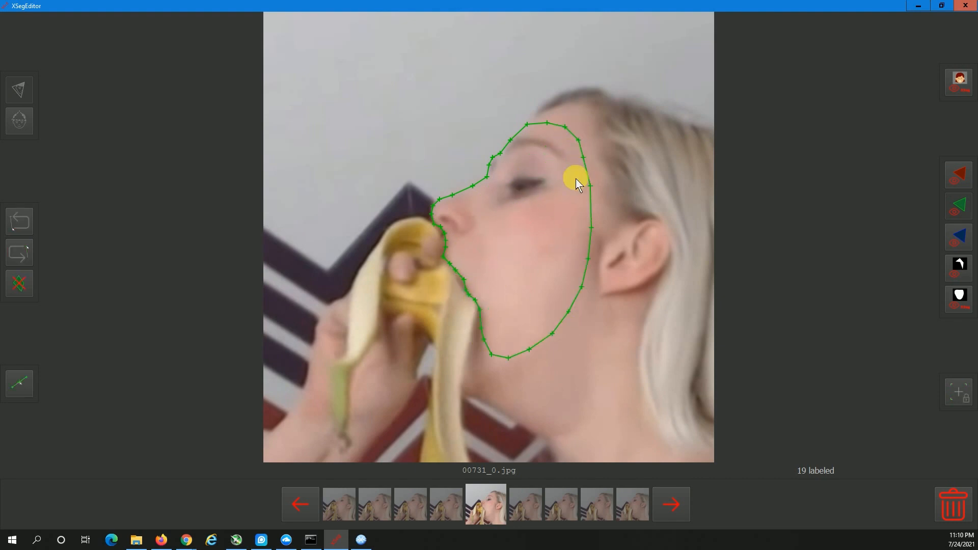
Move past 00731_0.jpg to another frame and start an include polygon traced from the forehead down to the nose
left_click(673, 504)
left_click(576, 137)
left_click(544, 134)
left_click(516, 152)
left_click(495, 174)
left_click(462, 184)
left_click(459, 218)
Trace the mouth, chin, cheek and temple around the obstruction, and close the polygon at its first forehead point
left_click(451, 248)
left_click(468, 291)
left_click(444, 344)
left_click(467, 365)
left_click(575, 278)
left_click(600, 176)
left_click(577, 138)
Move ahead to 00800_0.jpg and trace an include polygon around the profile, excluding the hand and banana at the mouth
left_click(683, 498)
left_click(684, 498)
left_click(541, 119)
left_click(522, 119)
left_click(462, 204)
left_click(434, 232)
left_click(466, 271)
left_click(494, 300)
left_click(511, 390)
left_click(582, 250)
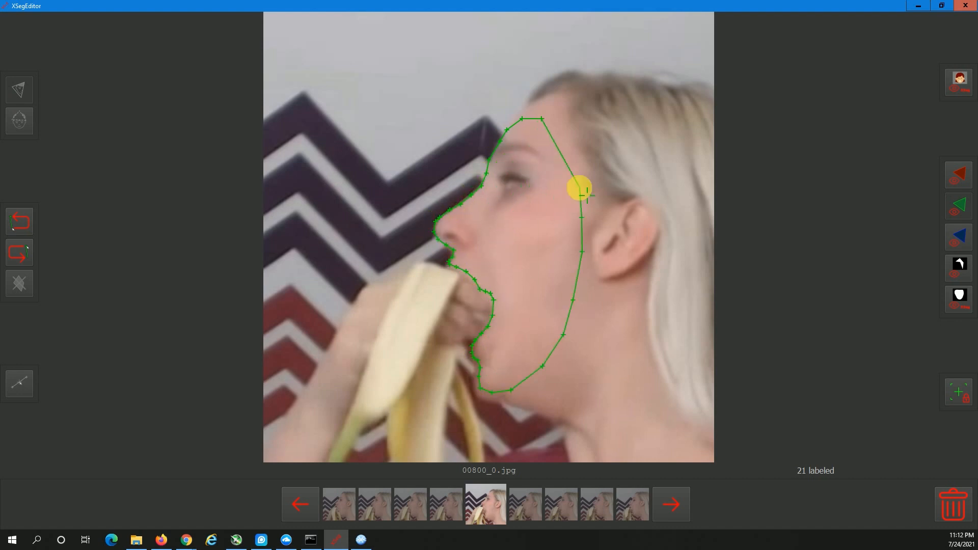
Advance through the remaining frames to the end of the faceset and close the mask editor
left_click(686, 498)
left_click(686, 497)
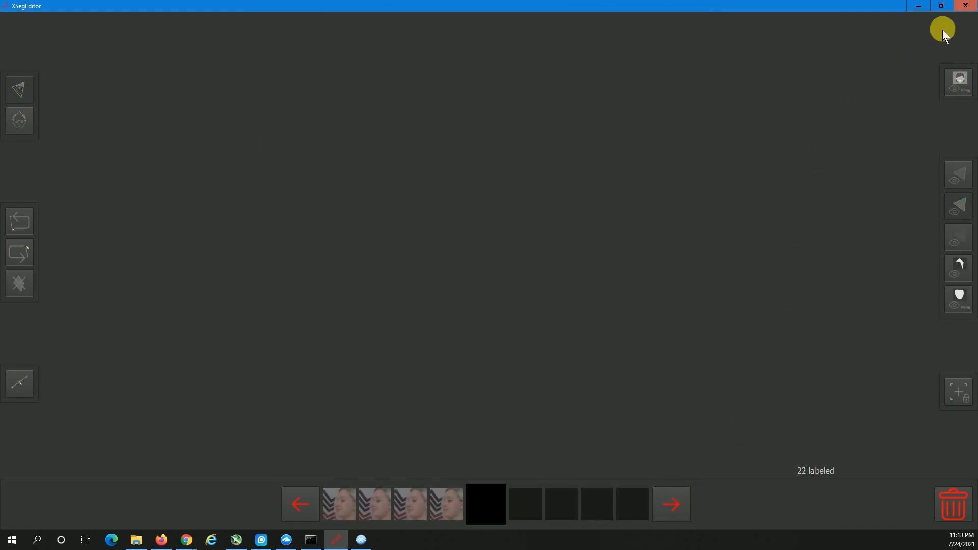
left_click(967, 6)
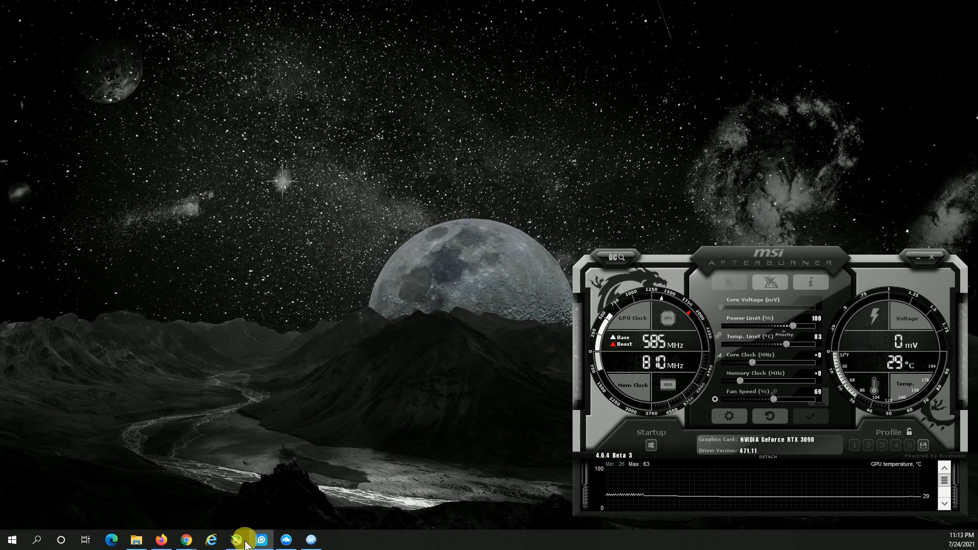
Run 5.XSeg) train from the DeepFaceLab_NVIDIA folder and move its console window clear of the file list
left_click(137, 540)
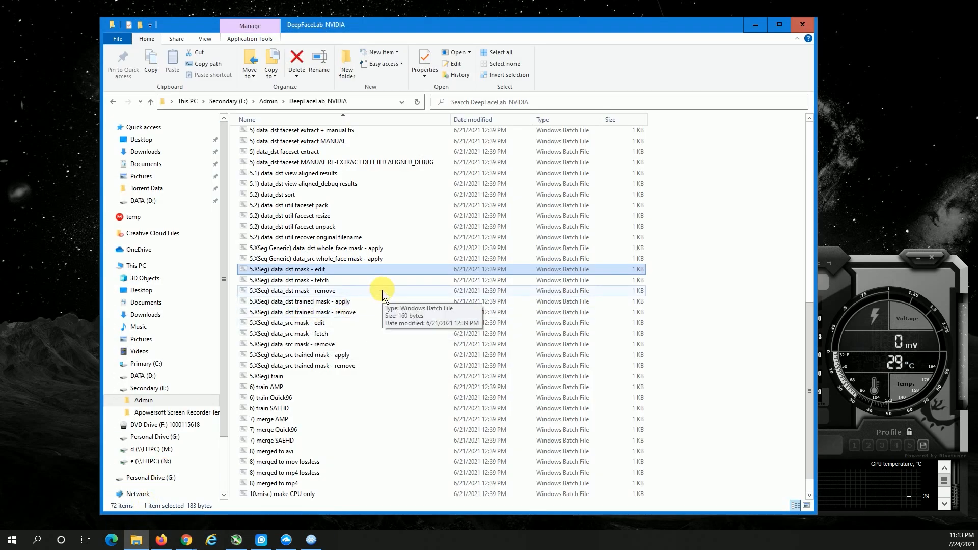
left_click(276, 377)
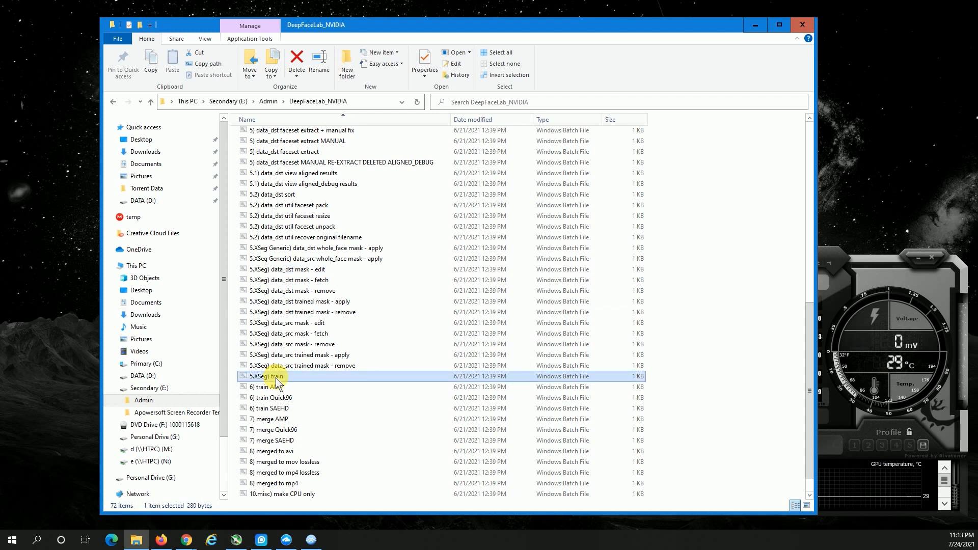
double_click(278, 377)
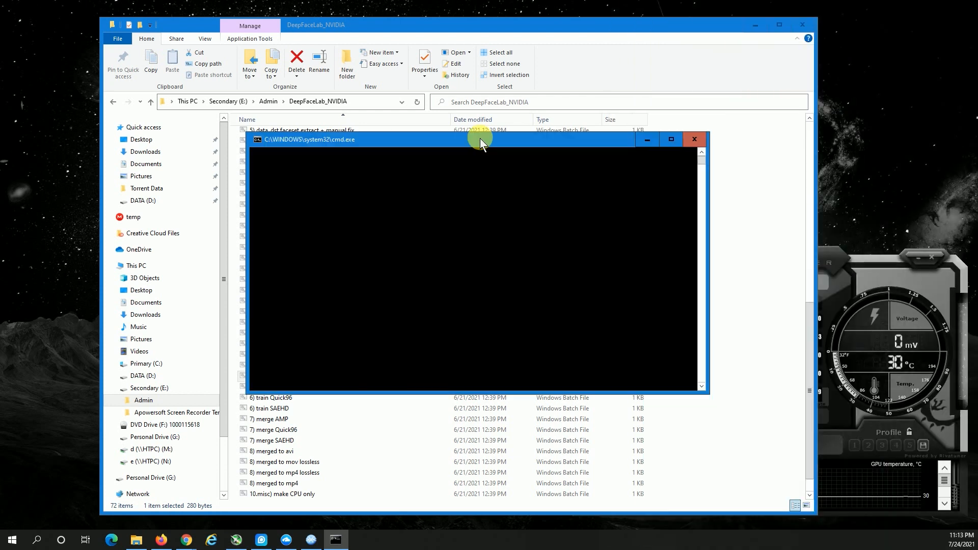
left_click_drag(476, 136, 249, 16)
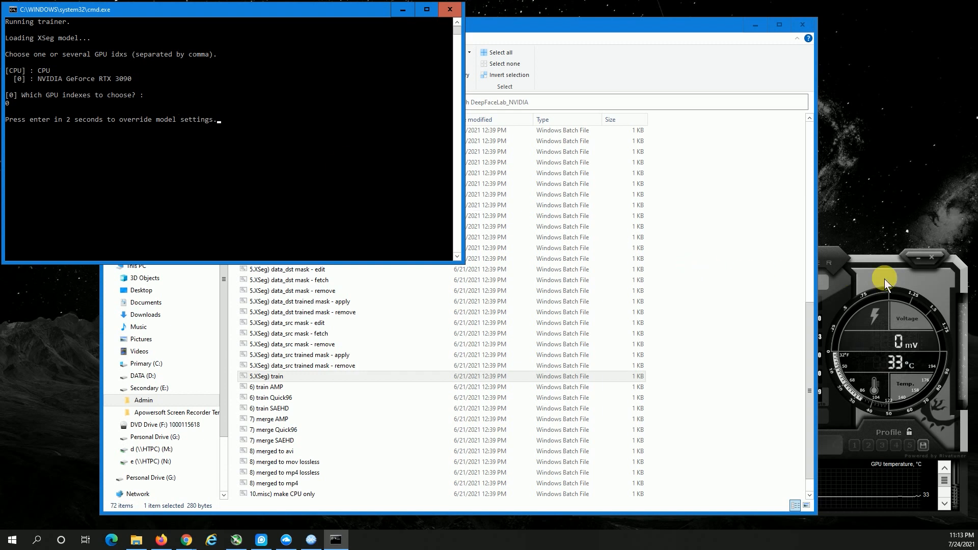
left_click(236, 540)
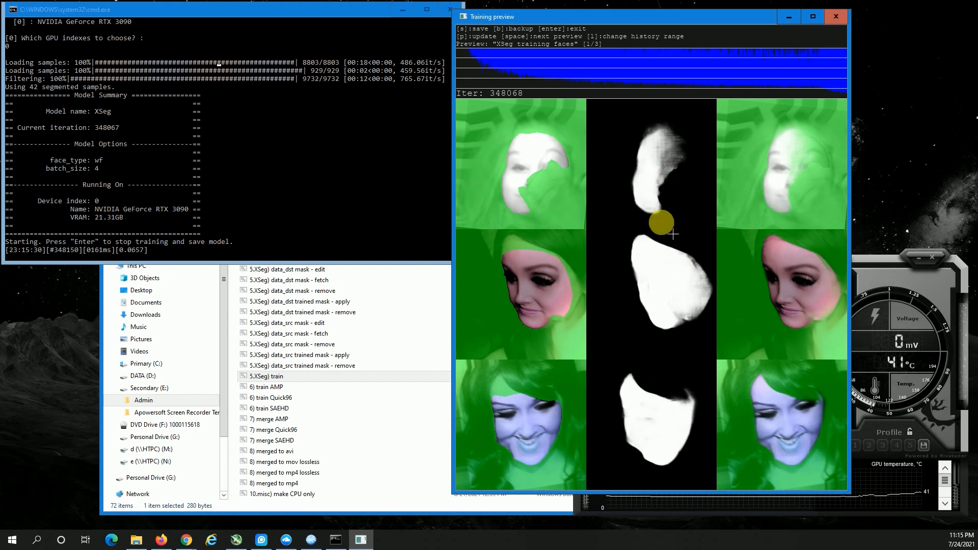
Cycle the training preview through the XSeg src and dst faces, and stop training with the model saved
key("space")
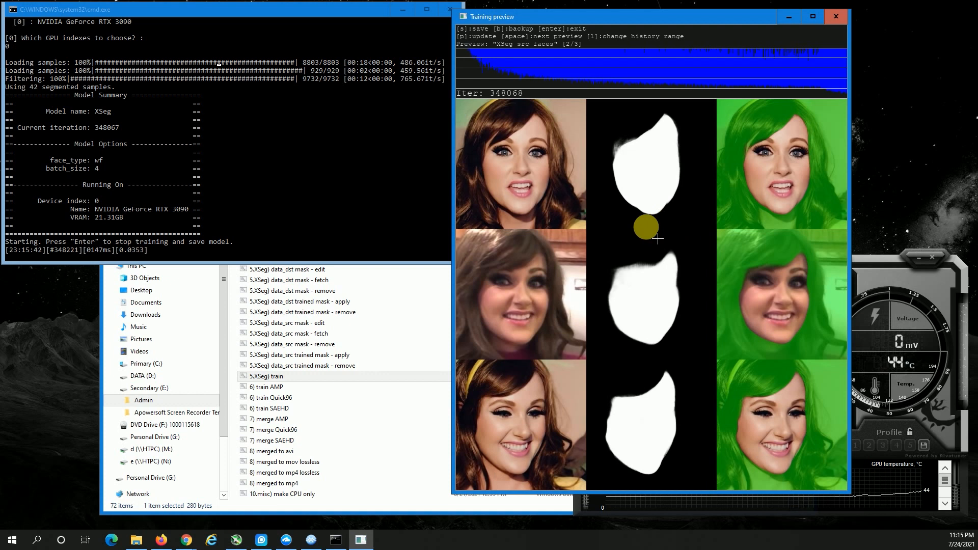
key("space")
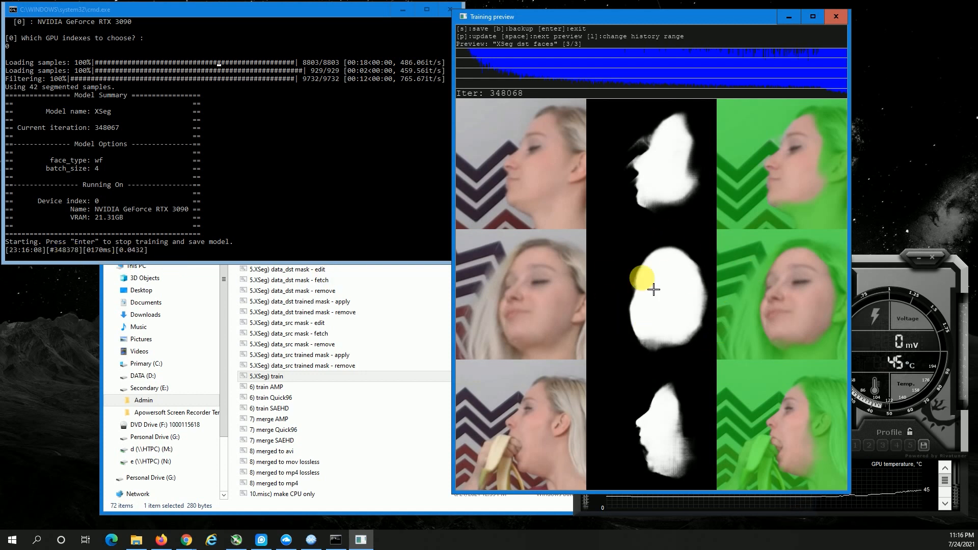
key("Return")
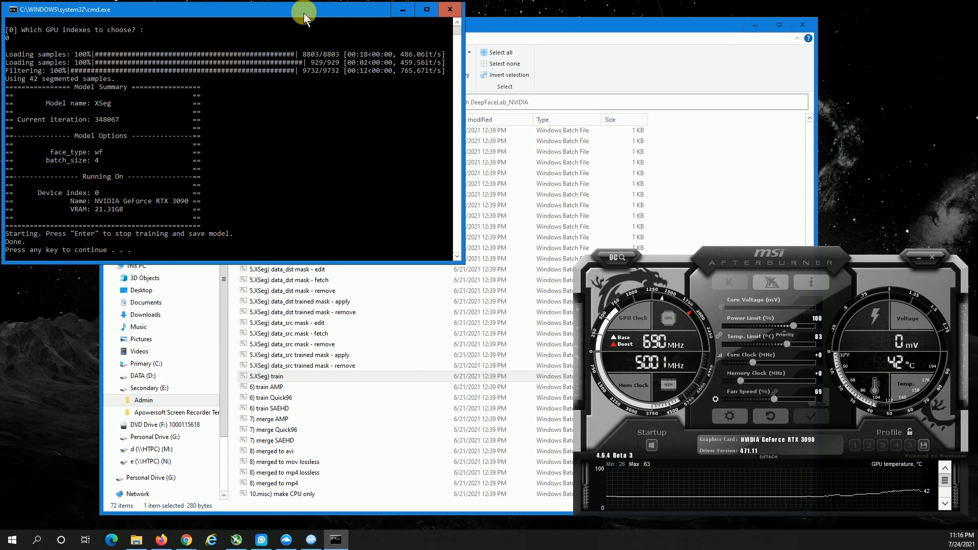
key("Return")
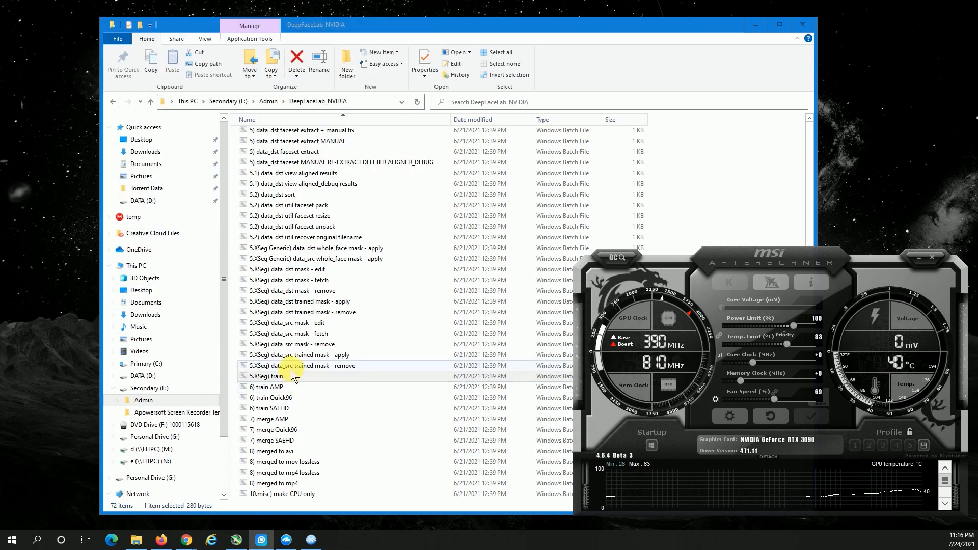
Run 5.XSeg) data_dst trained mask - apply and move its console window out of the way
left_click(359, 301)
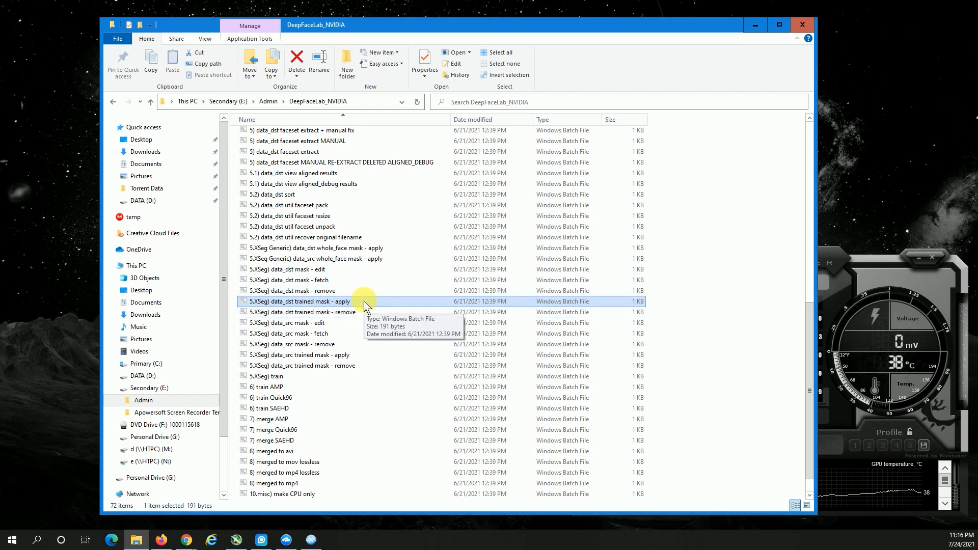
double_click(359, 303)
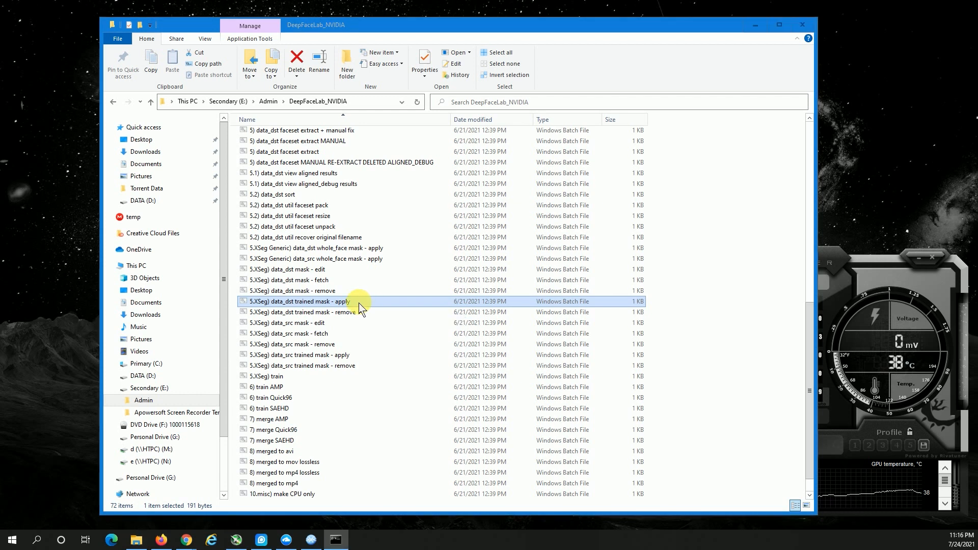
left_click_drag(465, 72, 225, 49)
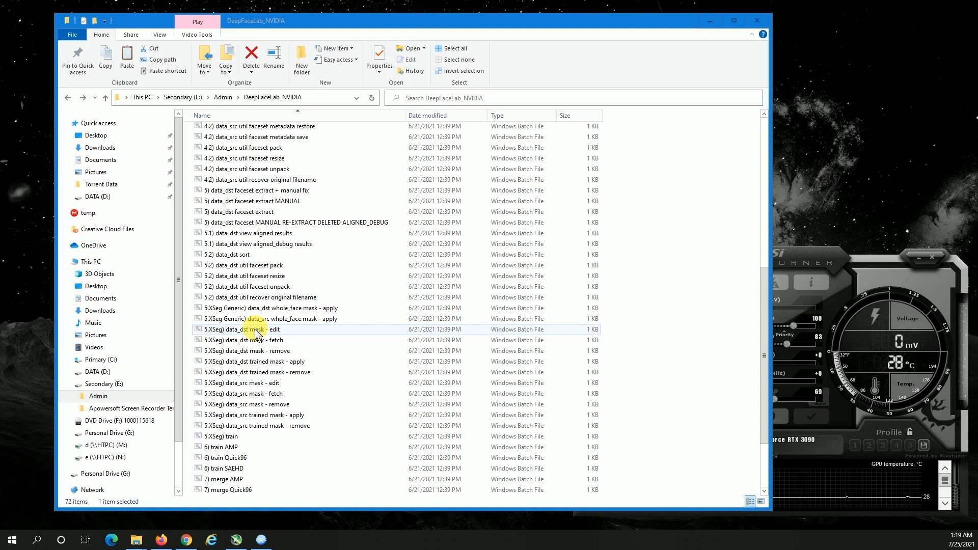
Reopen 5.XSeg) data_dst mask - edit and show the applied trained mask as an overlay on 00001_0.jpg
double_click(255, 332)
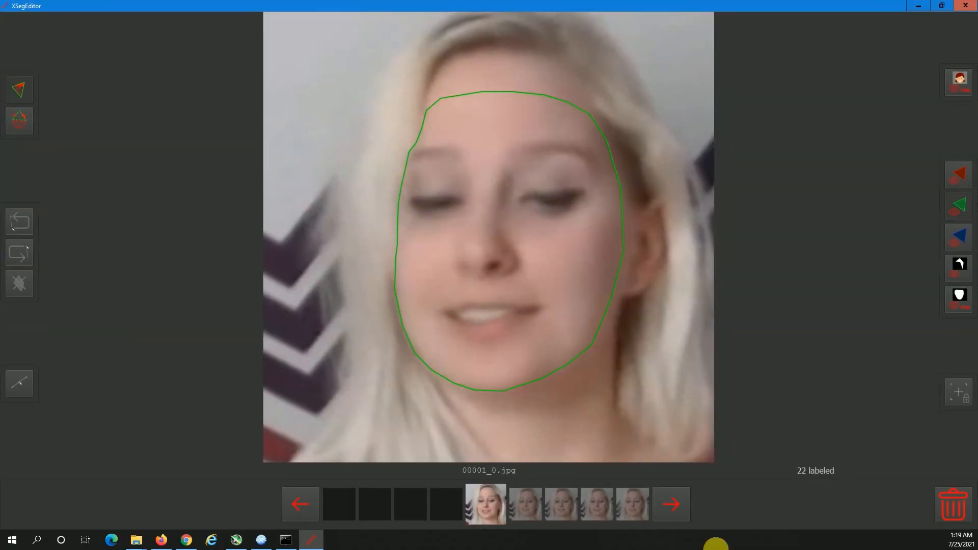
left_click(960, 301)
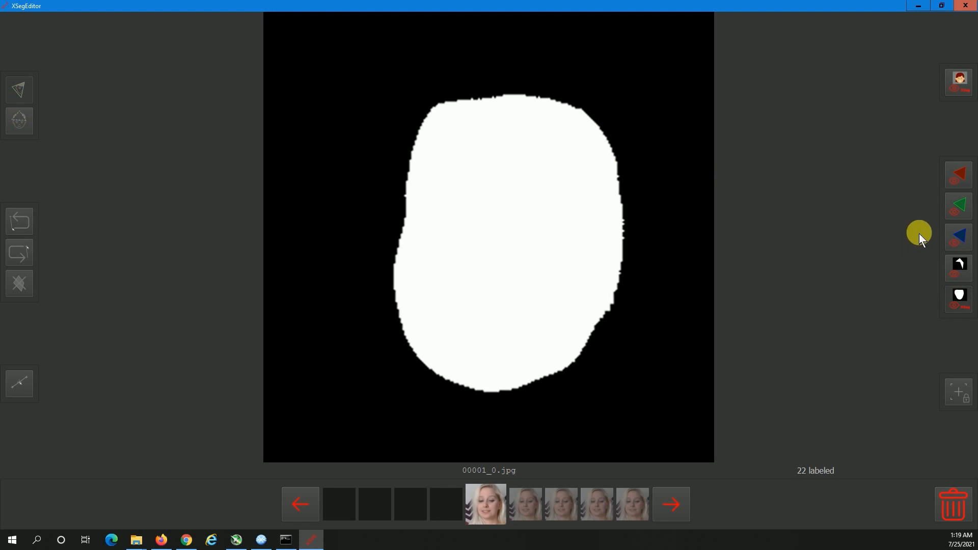
left_click(960, 207)
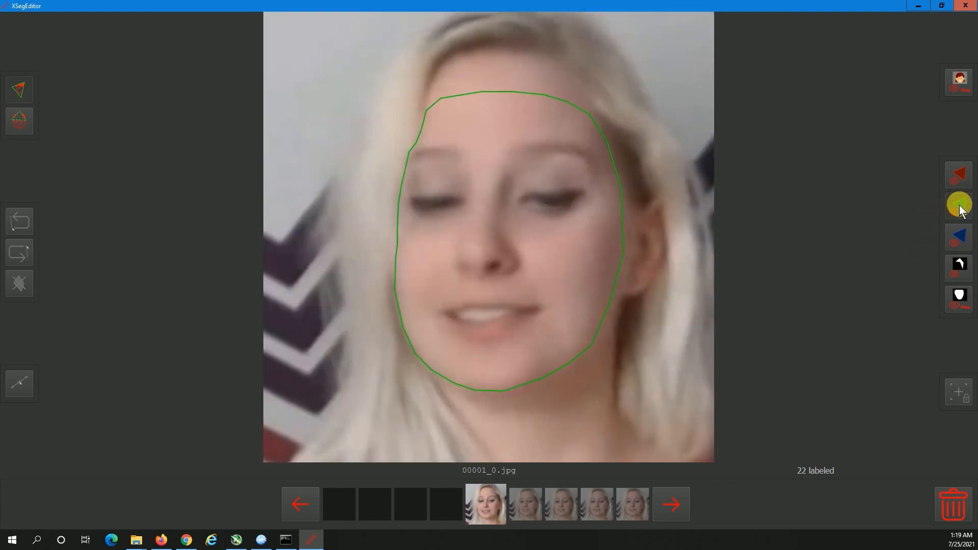
left_click(962, 76)
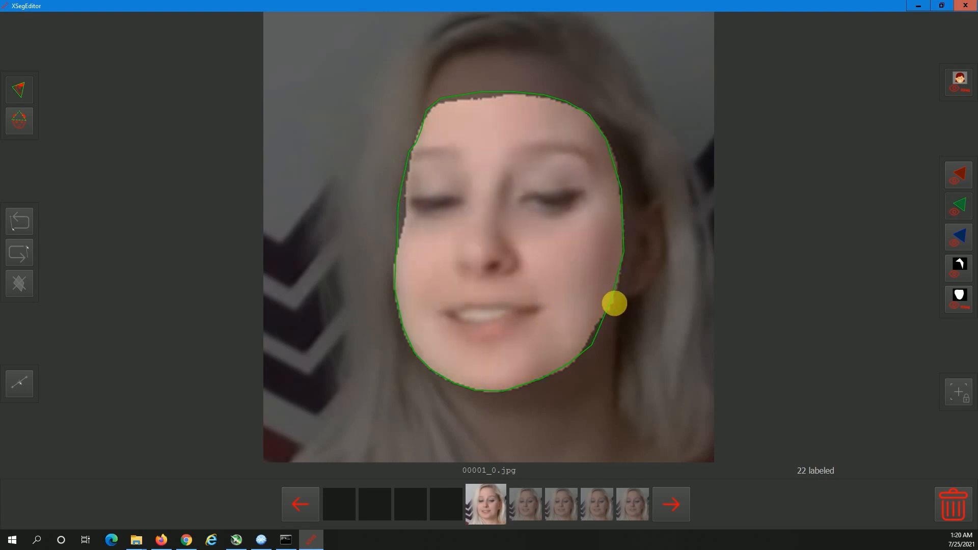
Browse the frames up to 00054_0.jpg, checking how the trained mask overlay fits the face and avoids obstructions
left_click(678, 506)
left_click_drag(677, 507, 594, 464)
left_click_drag(302, 503, 304, 503)
left_click(684, 506)
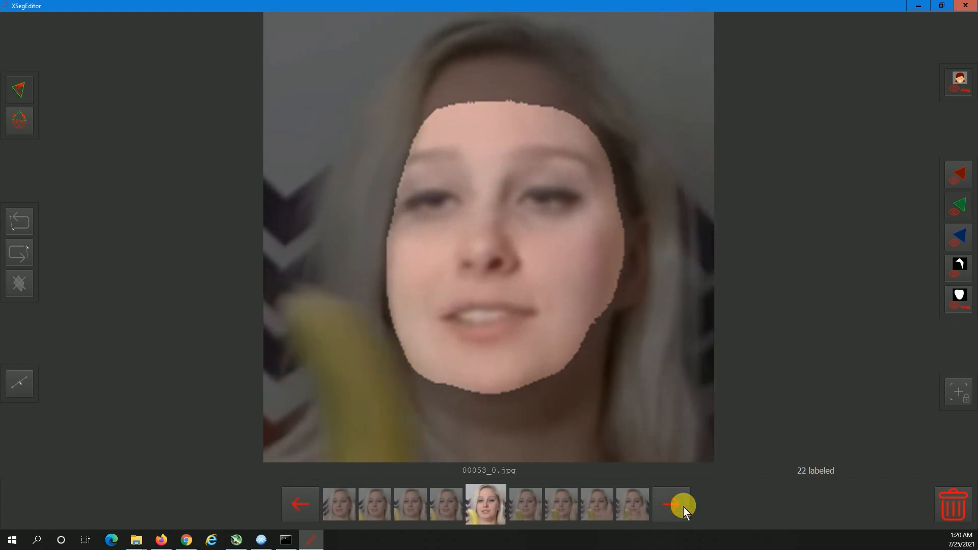
left_click(683, 506)
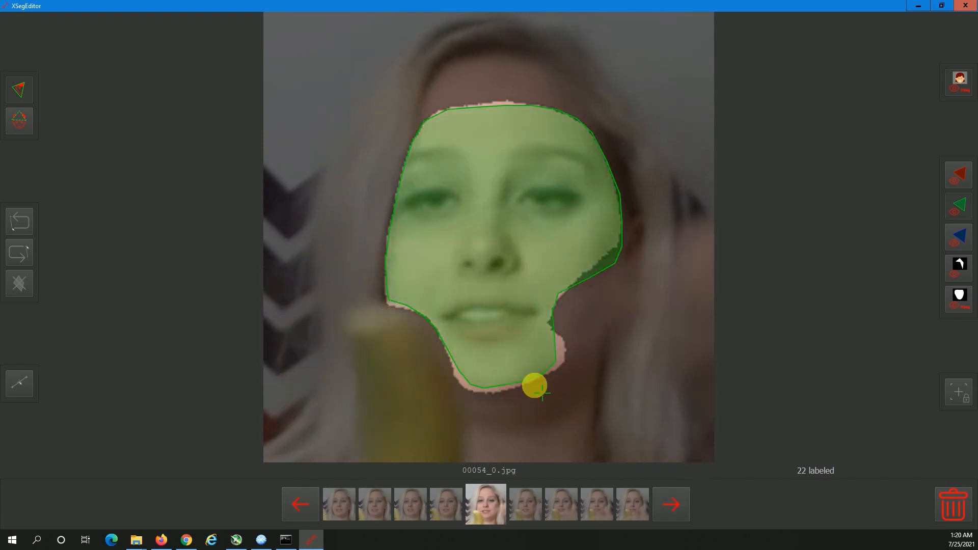
Browse the frames up to 00119_0.jpg and back to 00113_0.jpg, checking the trained mask around the hand
left_click_drag(678, 500, 677, 500)
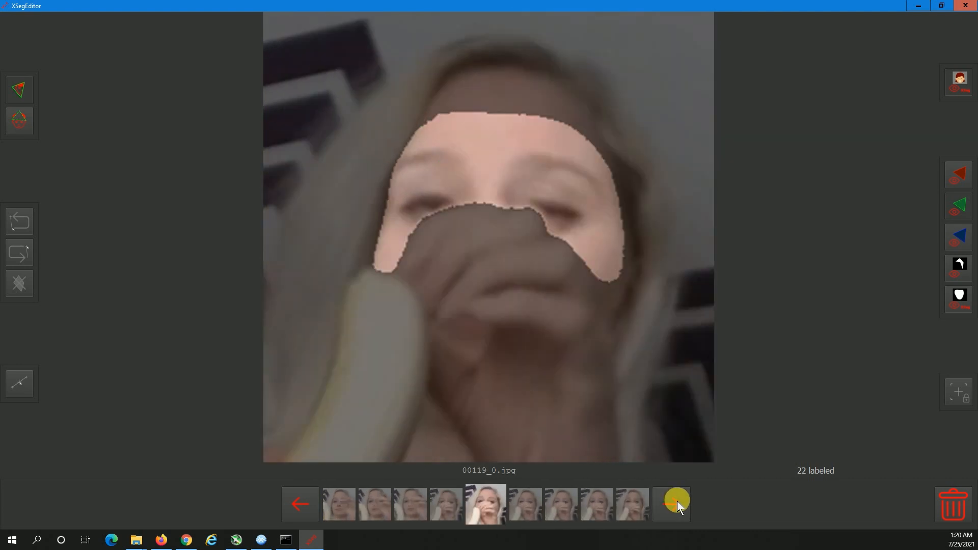
left_click(297, 501)
left_click(297, 500)
left_click(298, 500)
left_click(298, 501)
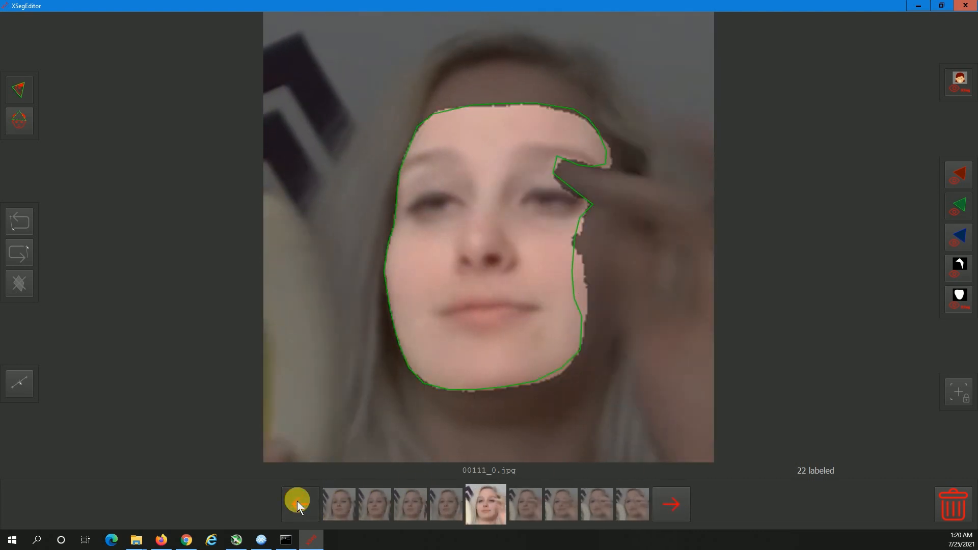
left_click(298, 501)
left_click(671, 493)
left_click(671, 493)
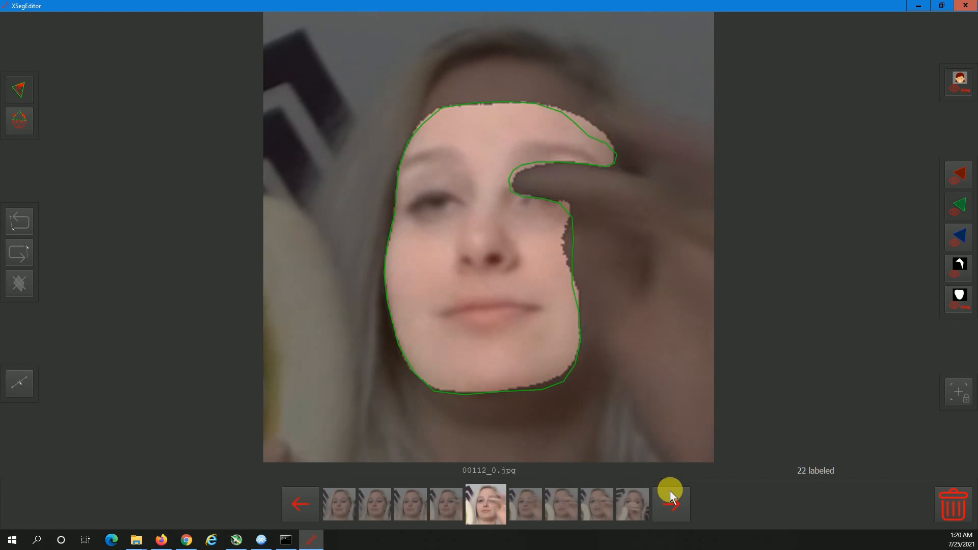
left_click(671, 493)
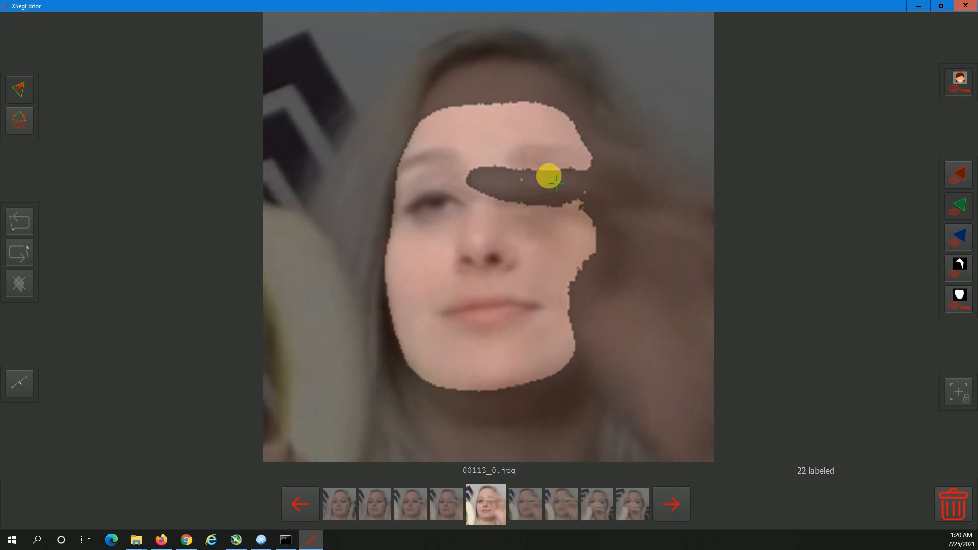
Hide the trained mask overlay on 00113_0.jpg and start an include polygon across the forehead
left_click(960, 79)
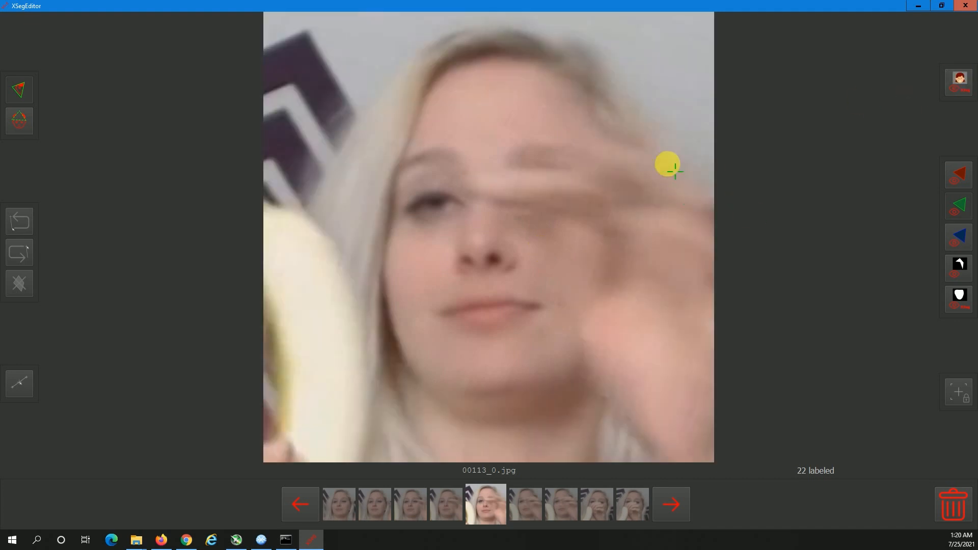
left_click(557, 112)
left_click(534, 101)
left_click(500, 97)
left_click(467, 98)
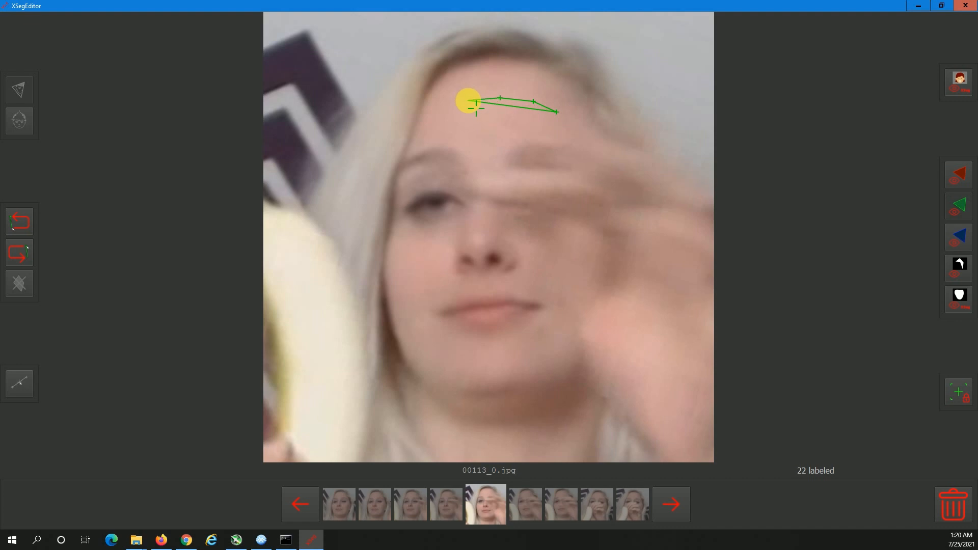
left_click(440, 104)
left_click(417, 116)
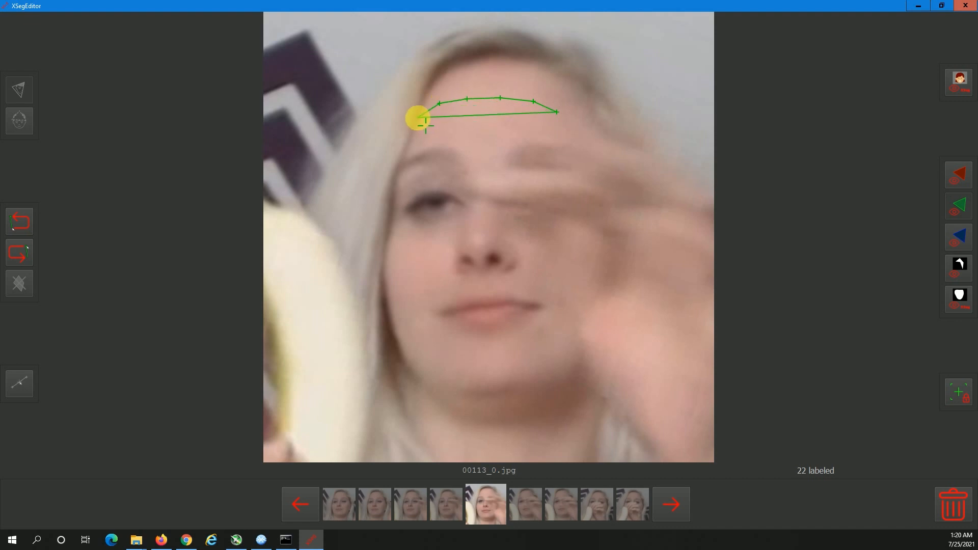
Continue the polygon down the unobstructed side of the face and around the jaw and chin to the hand
left_click(412, 137)
left_click(398, 165)
left_click(394, 179)
left_click(395, 191)
left_click(393, 222)
left_click(388, 237)
left_click(386, 256)
left_click(385, 279)
left_click(388, 306)
left_click(398, 334)
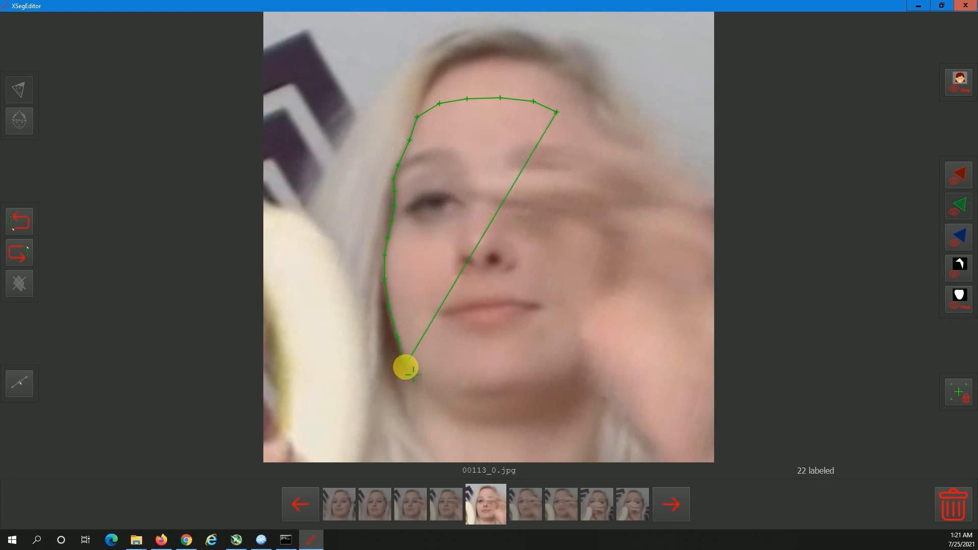
left_click(409, 363)
left_click(430, 379)
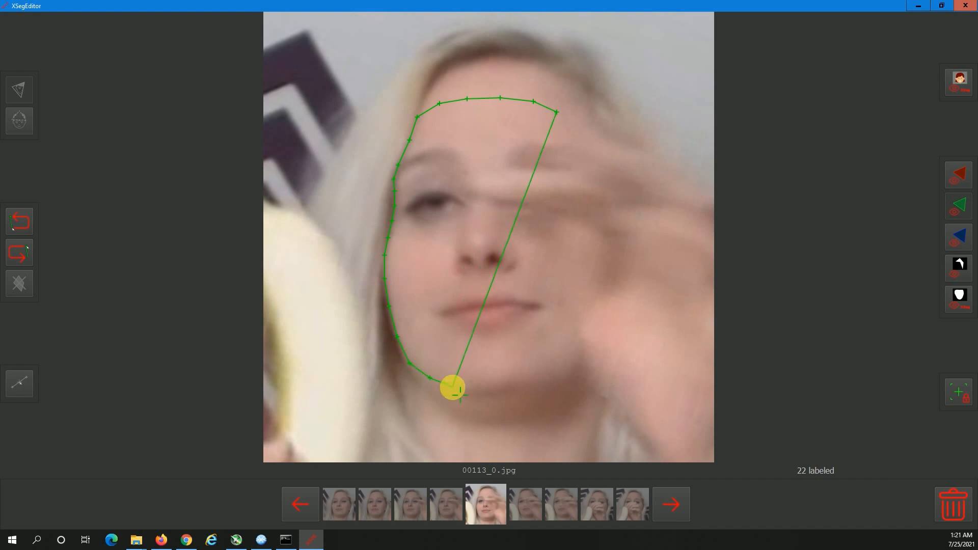
left_click(452, 393)
left_click(478, 393)
left_click(507, 392)
left_click(538, 384)
left_click(564, 373)
left_click(571, 353)
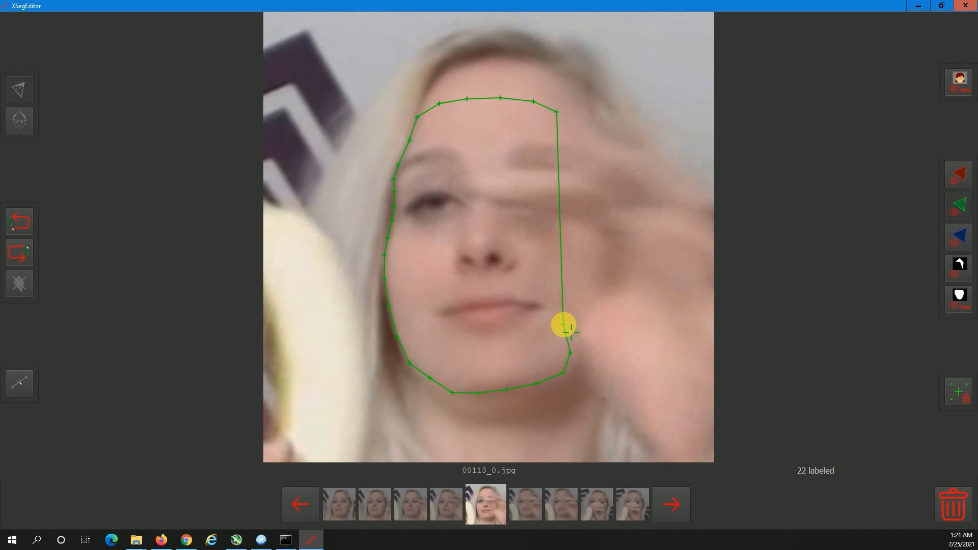
Trace the polygon up along the hand and around the extended finger to exclude them, and close it at the forehead
left_click(564, 324)
left_click(548, 300)
left_click(538, 286)
left_click(524, 267)
left_click(523, 240)
left_click(512, 219)
left_click(501, 200)
left_click(479, 199)
left_click(466, 195)
left_click(459, 184)
left_click(463, 169)
left_click(482, 165)
left_click(513, 162)
left_click(549, 166)
left_click(568, 165)
left_click(561, 152)
left_click(563, 138)
left_click(564, 123)
left_click(557, 111)
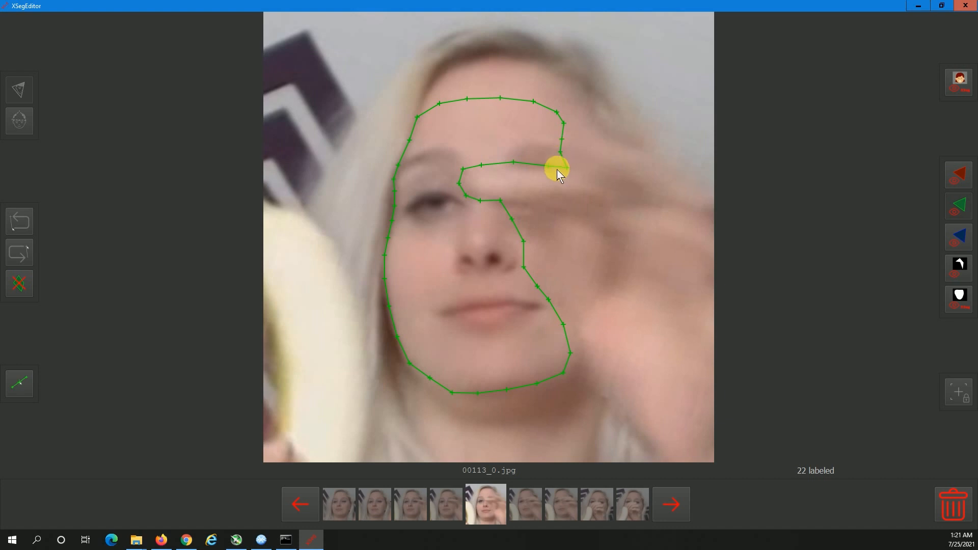
Fine-tune the polygon points around the finger, hand and chin on 00113_0.jpg
left_click_drag(549, 166, 514, 165)
left_click_drag(506, 202, 512, 204)
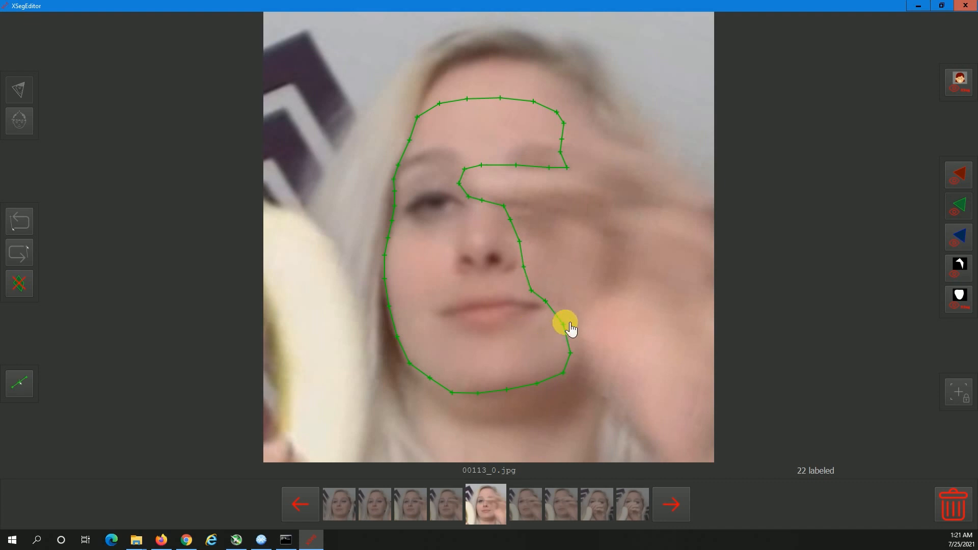
left_click(563, 377)
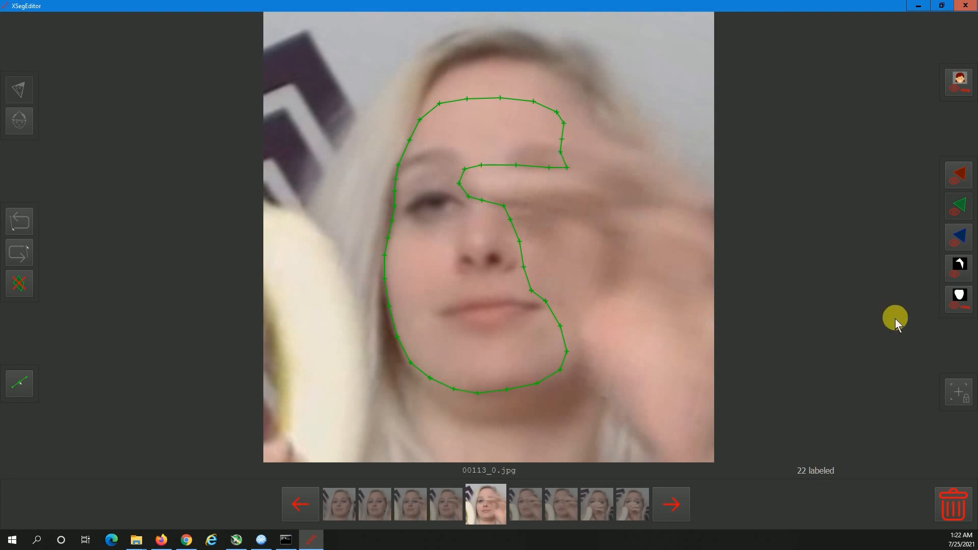
Show the trained mask overlay and compare the new label on 00113_0.jpg with the one on 00112_0.jpg
left_click(957, 82)
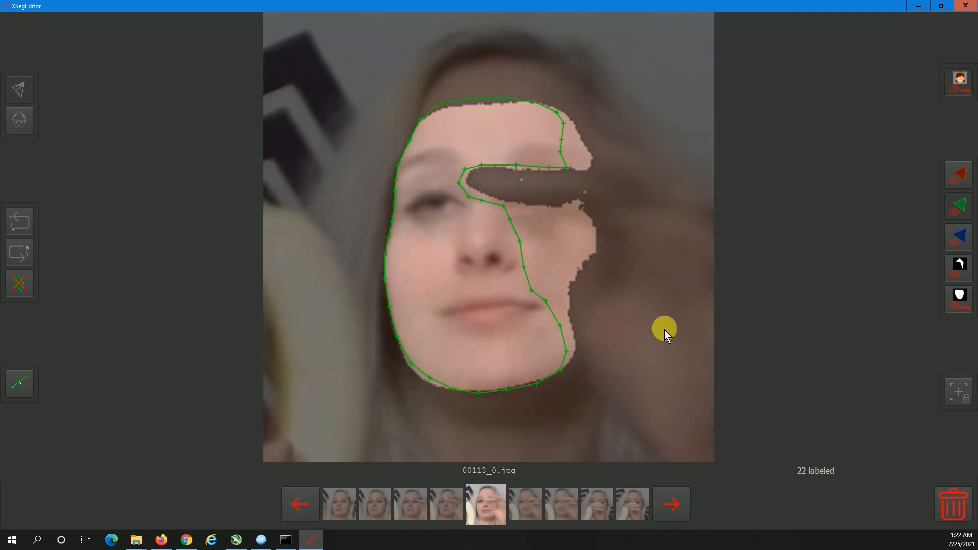
left_click(302, 500)
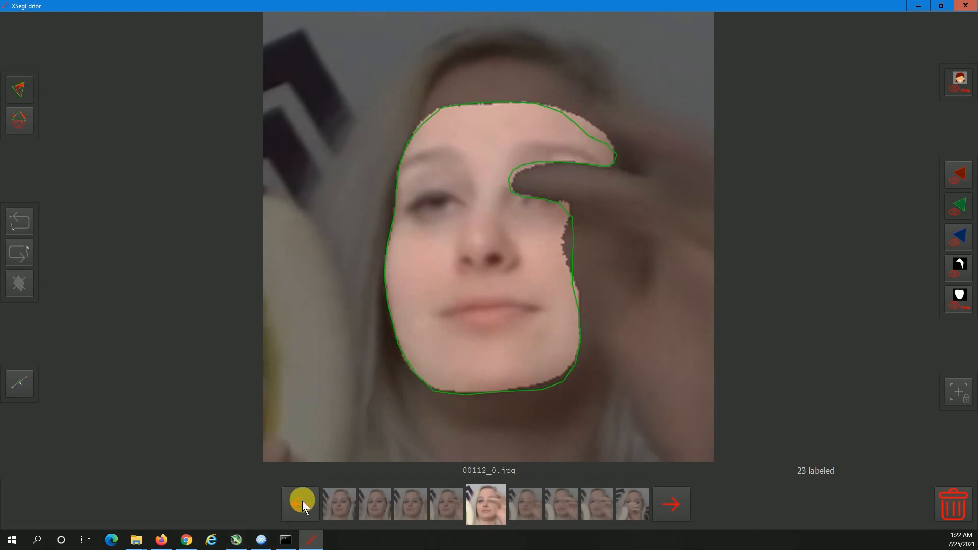
left_click(674, 496)
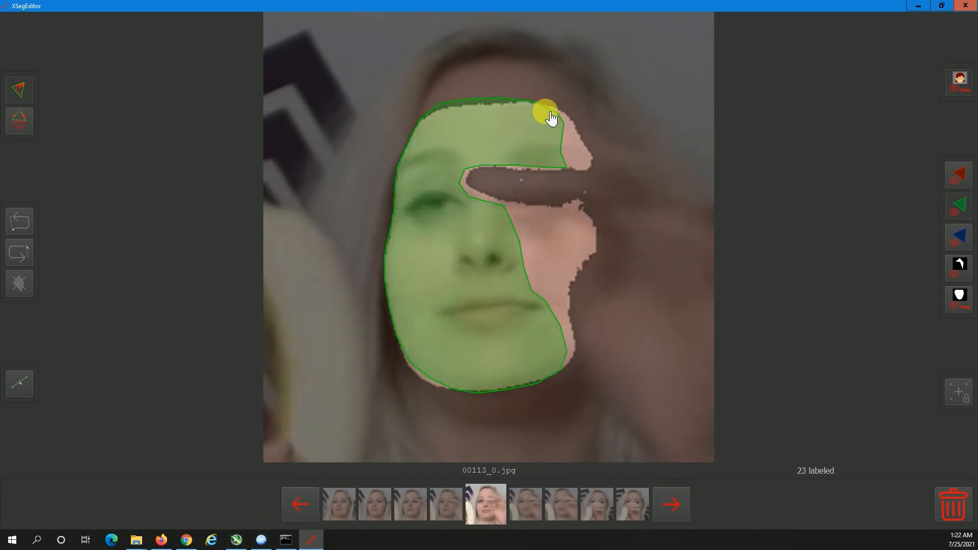
left_click(292, 508)
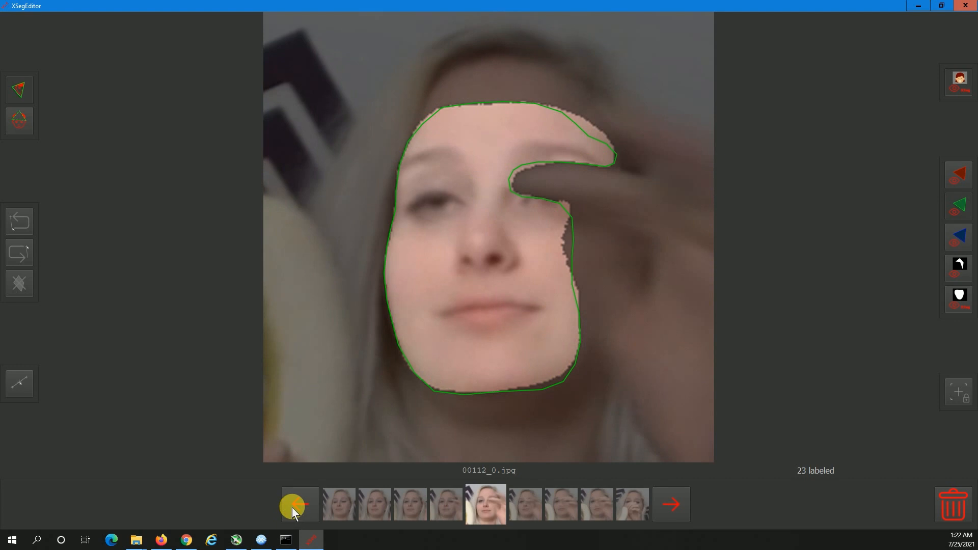
left_click(675, 511)
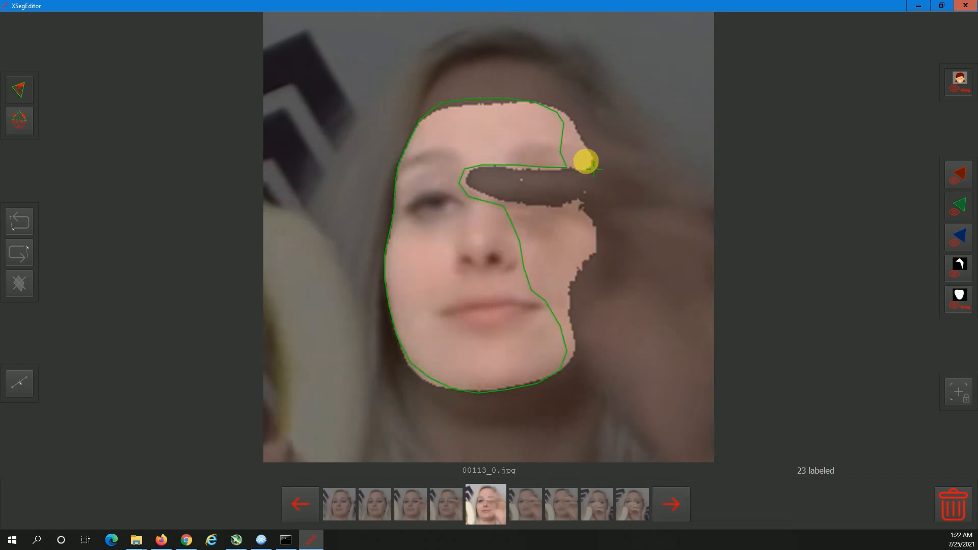
Label the visible face on 00136_0.jpg with an include polygon that leaves out the banana and hand
left_click(672, 499)
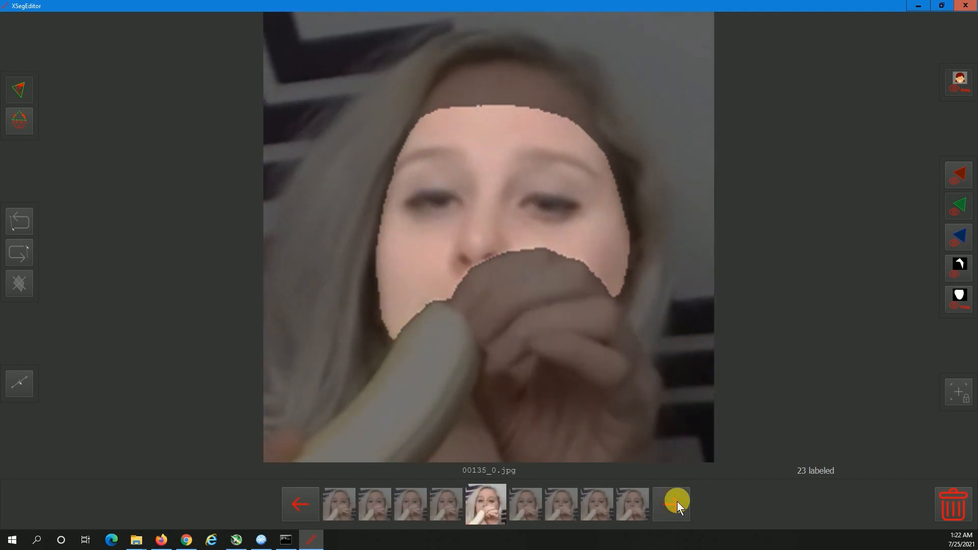
left_click(677, 501)
left_click(577, 114)
left_click(544, 98)
left_click(501, 91)
left_click(461, 94)
left_click(432, 103)
left_click(414, 120)
left_click(401, 150)
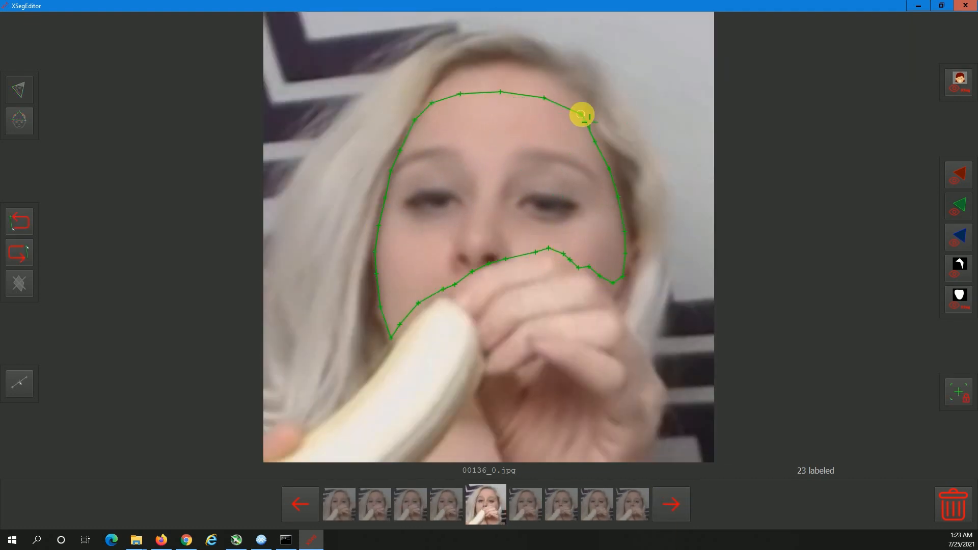
Label the face on 00160_0.jpg with an include polygon that leaves out the banana and hand, adjusting a point beside the banana
left_click(673, 505)
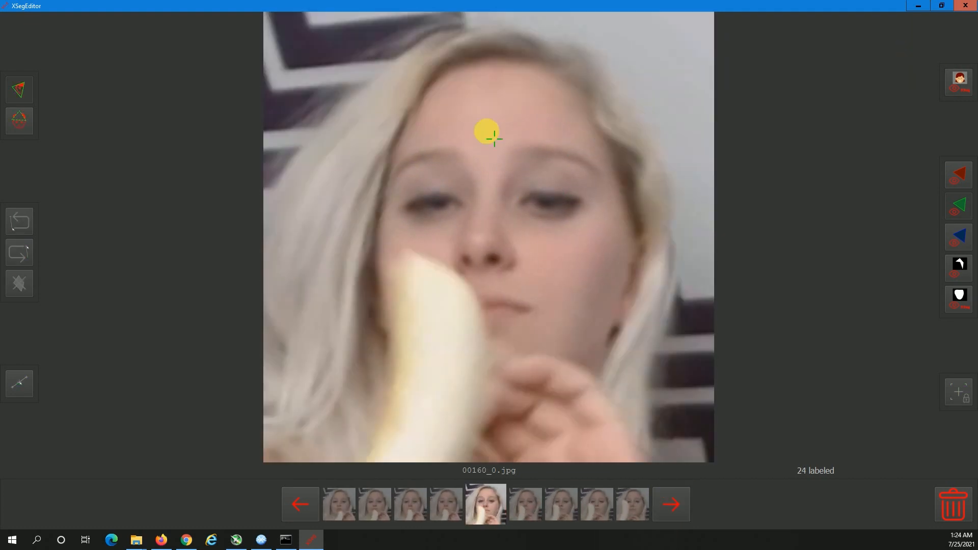
left_click(579, 118)
left_click(488, 98)
left_click(410, 122)
left_click(384, 190)
left_click(418, 242)
left_click(487, 348)
left_click(574, 354)
left_click(601, 146)
left_click(579, 118)
left_click_drag(487, 348, 493, 338)
Label the face on 00164_0.jpg with an include polygon that follows the banana's edge and the chin
left_click(680, 507)
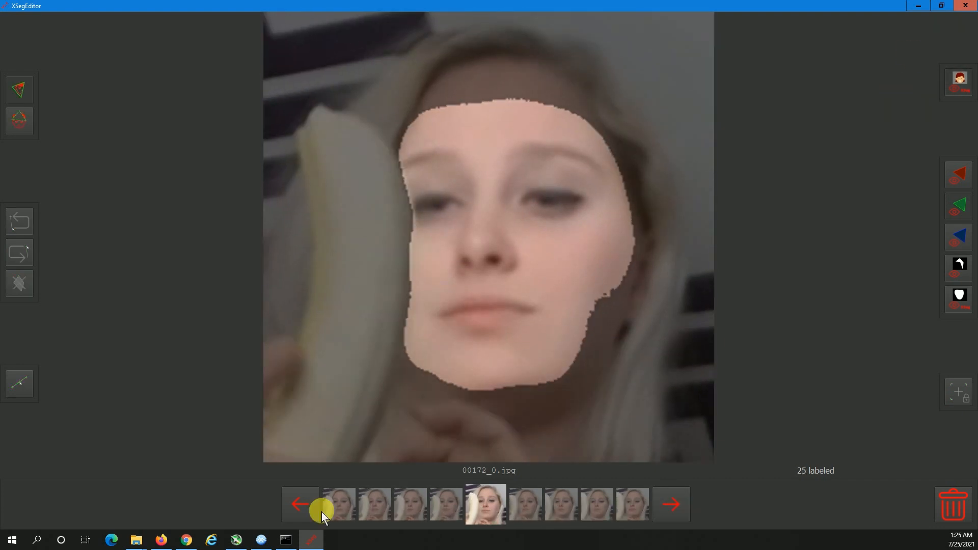
left_click(680, 507)
left_click(573, 116)
left_click(547, 110)
left_click(517, 104)
left_click(493, 104)
left_click(424, 117)
left_click(393, 176)
left_click(440, 360)
left_click(542, 386)
left_click(632, 240)
left_click(573, 116)
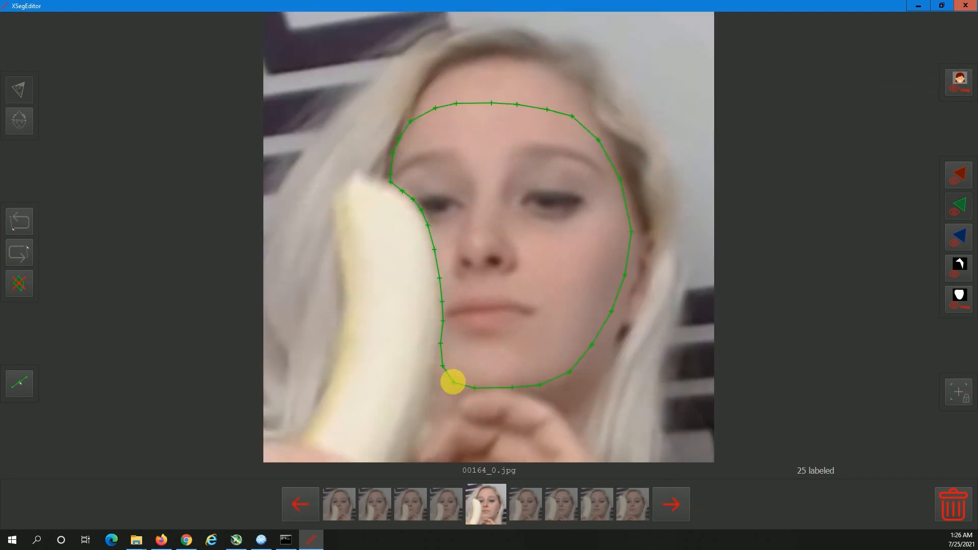
Label the face on 00180_0.jpg with an include polygon that leaves out the hand over the mouth and chin
left_click(688, 499)
left_click(688, 499)
left_click(572, 117)
left_click(478, 104)
left_click(406, 149)
left_click(419, 373)
left_click(585, 281)
left_click(572, 116)
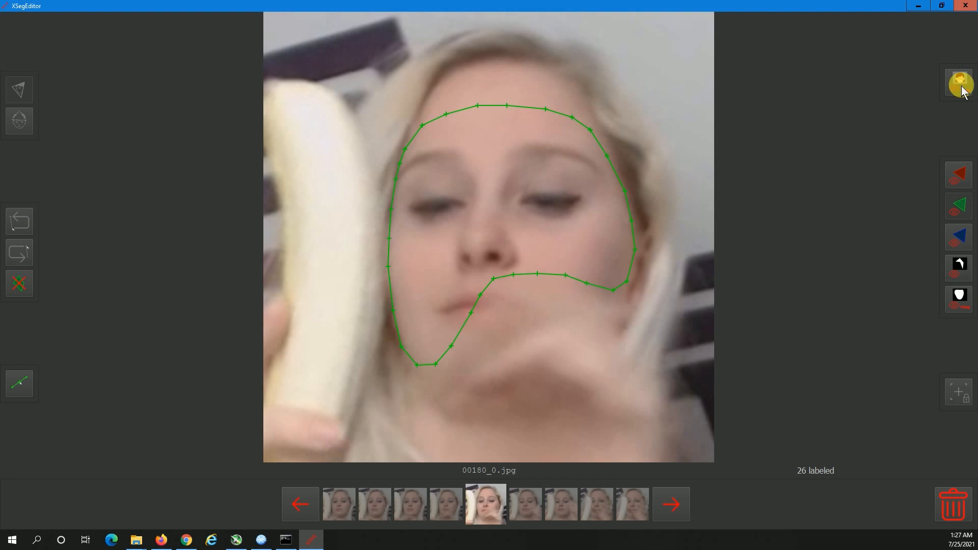
Advance to 00183_0.jpg and toggle the trained mask overlay to compare it with the blurred face
left_click(688, 504)
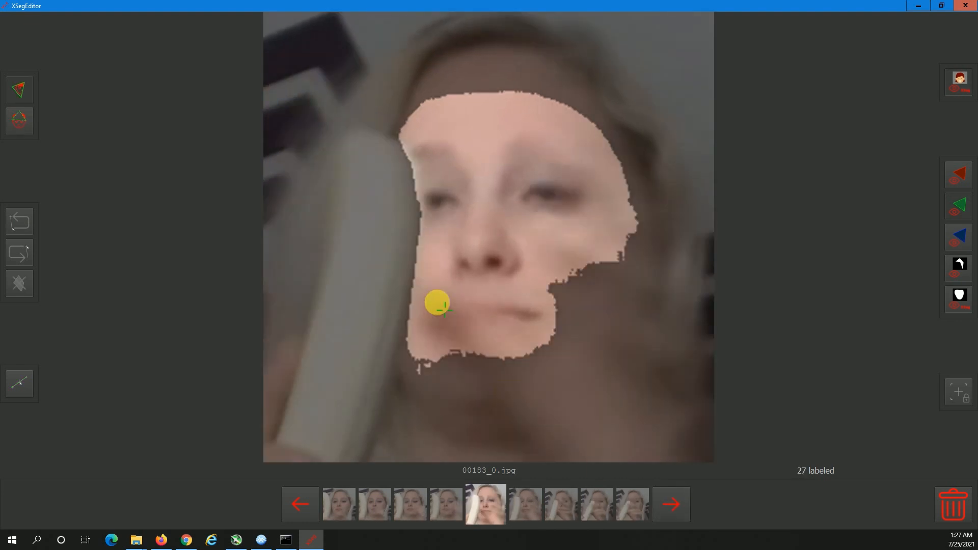
left_click(961, 80)
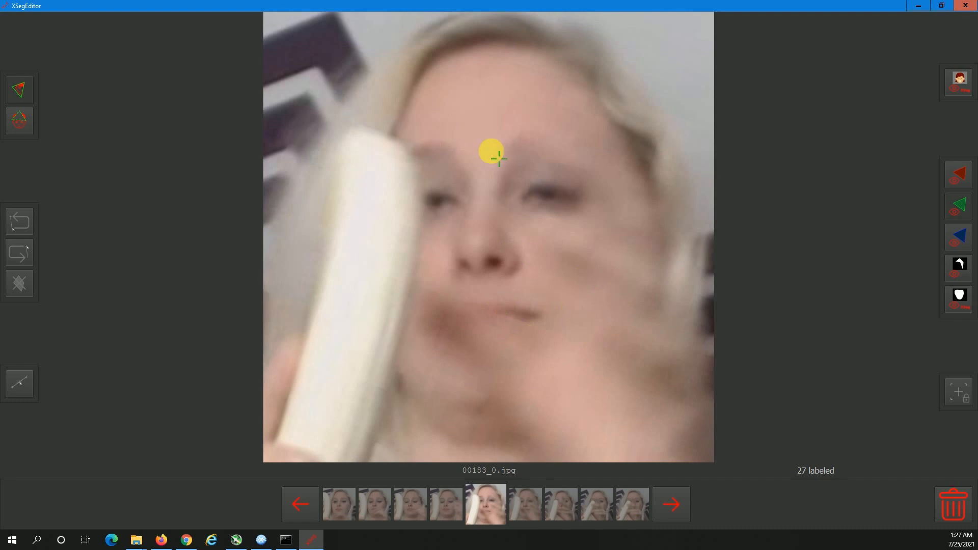
left_click(959, 85)
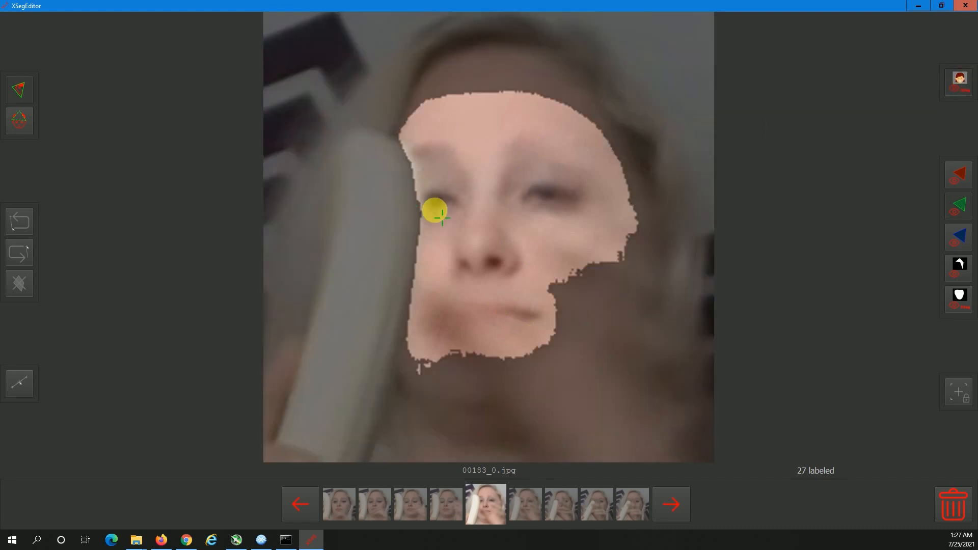
left_click(960, 76)
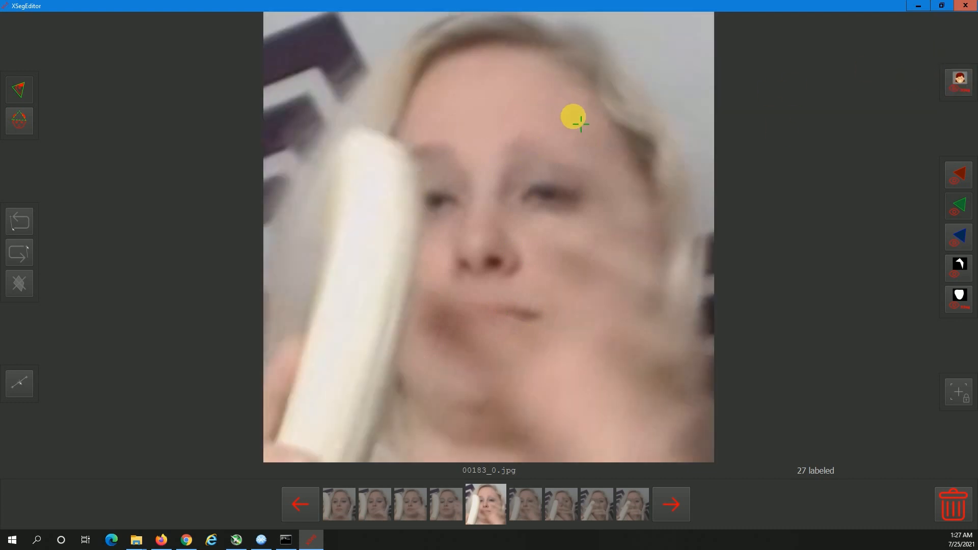
Start an include polygon across the forehead on 00183_0.jpg
left_click(580, 116)
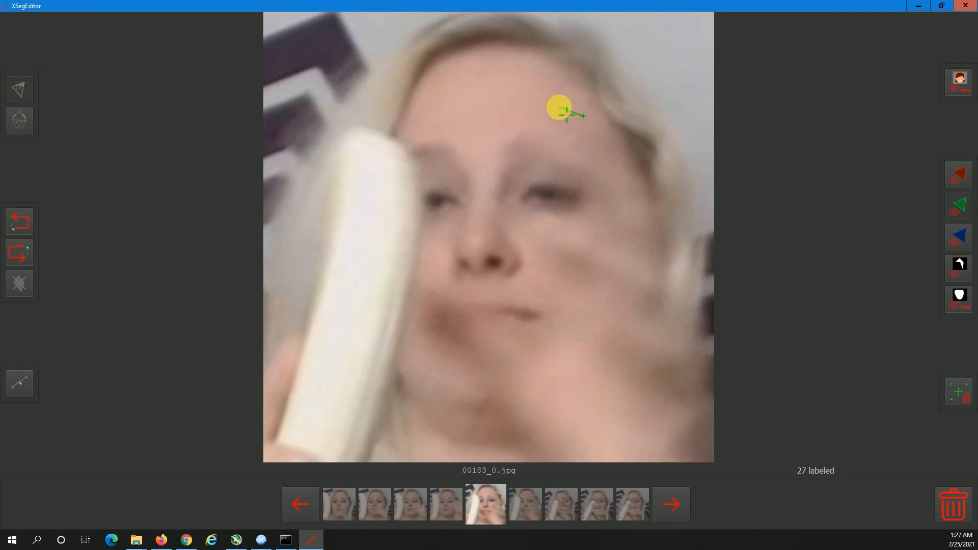
left_click(559, 107)
left_click(518, 98)
left_click(473, 96)
left_click(440, 98)
left_click(411, 109)
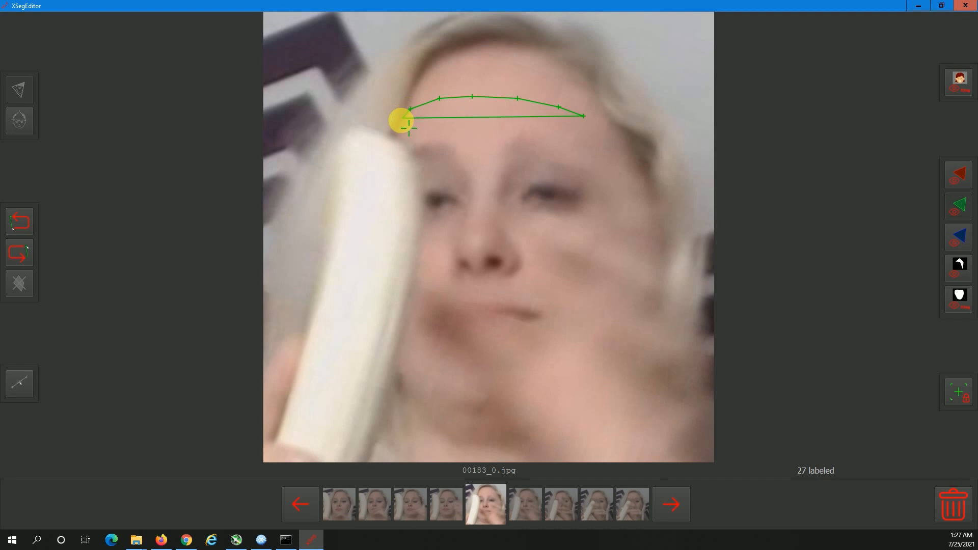
Continue the polygon down along the banana's edge to the jaw, keeping the banana outside the mask
left_click(398, 136)
left_click(409, 147)
left_click(421, 166)
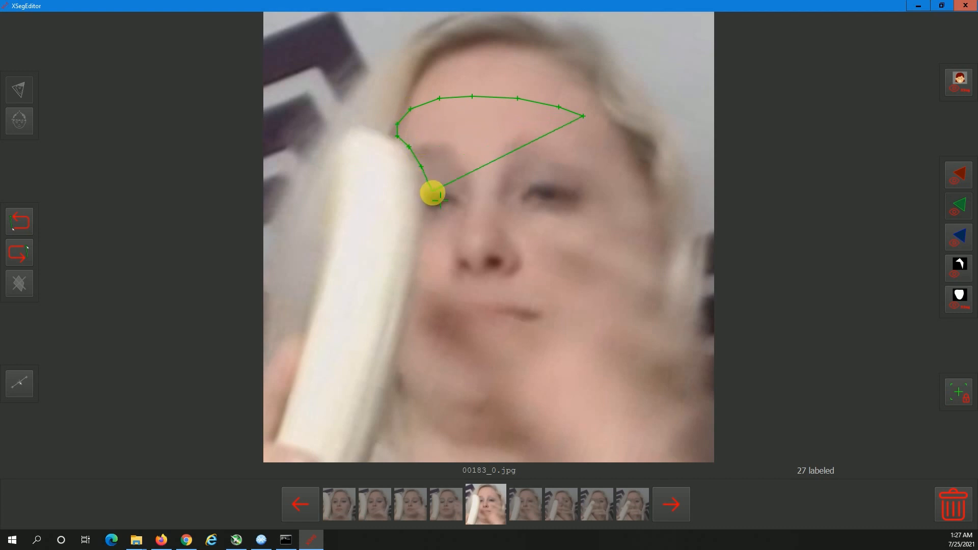
left_click(428, 195)
left_click(426, 227)
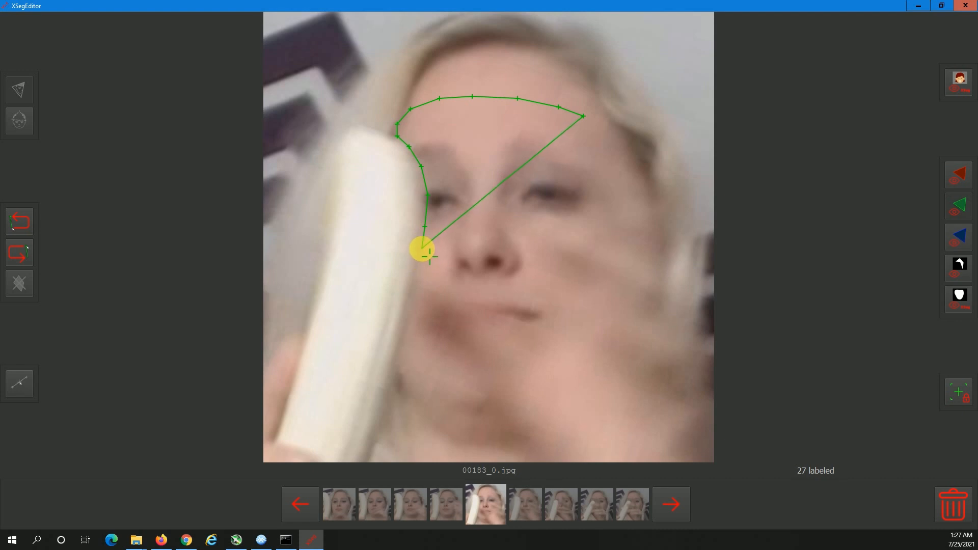
left_click(421, 249)
left_click(417, 264)
left_click(417, 276)
left_click(417, 289)
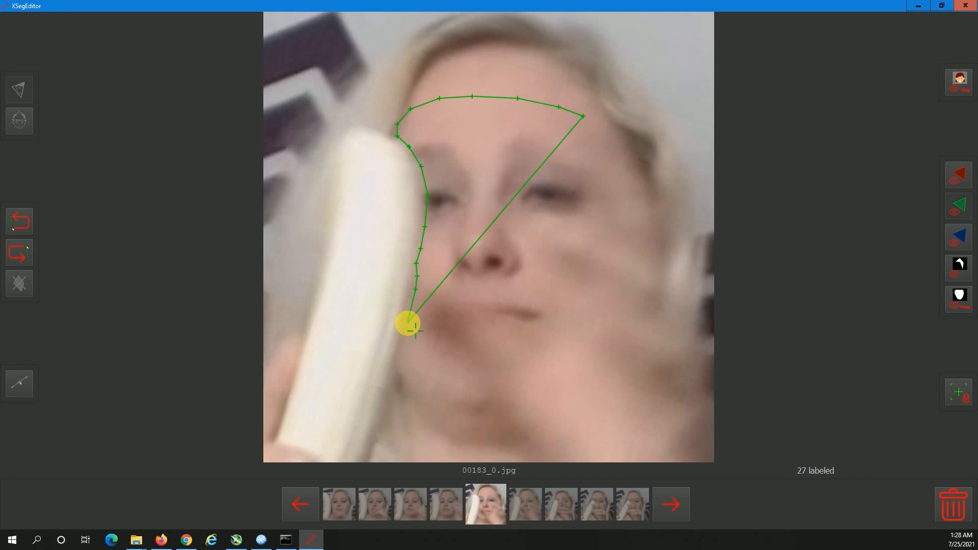
left_click(408, 323)
left_click(400, 348)
left_click(401, 368)
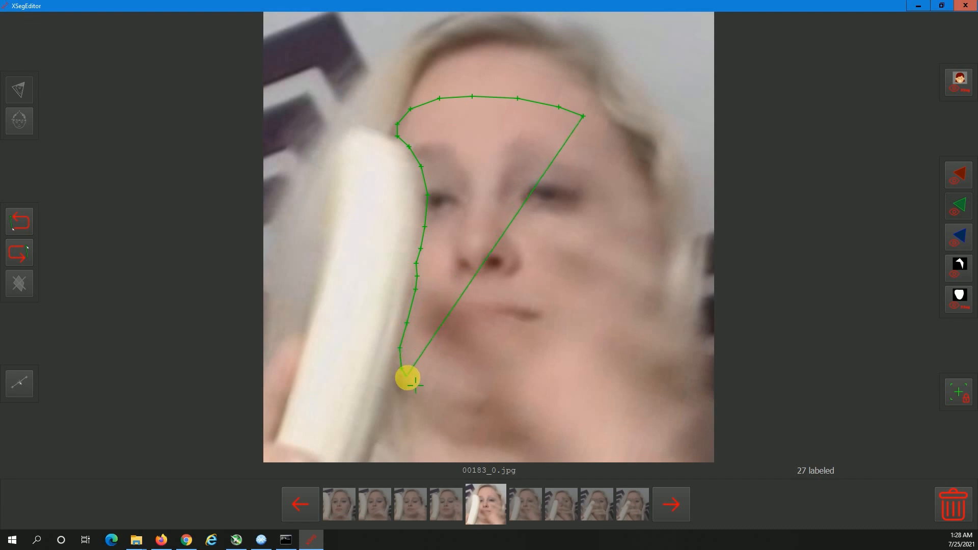
Trace the polygon around the chin and up the opposite cheek across the blurred hand, and close it at the forehead
left_click(409, 389)
left_click(438, 402)
left_click(465, 407)
left_click(495, 406)
left_click(534, 392)
left_click(584, 354)
left_click(615, 302)
left_click(636, 232)
left_click(637, 194)
left_click(630, 162)
left_click(611, 135)
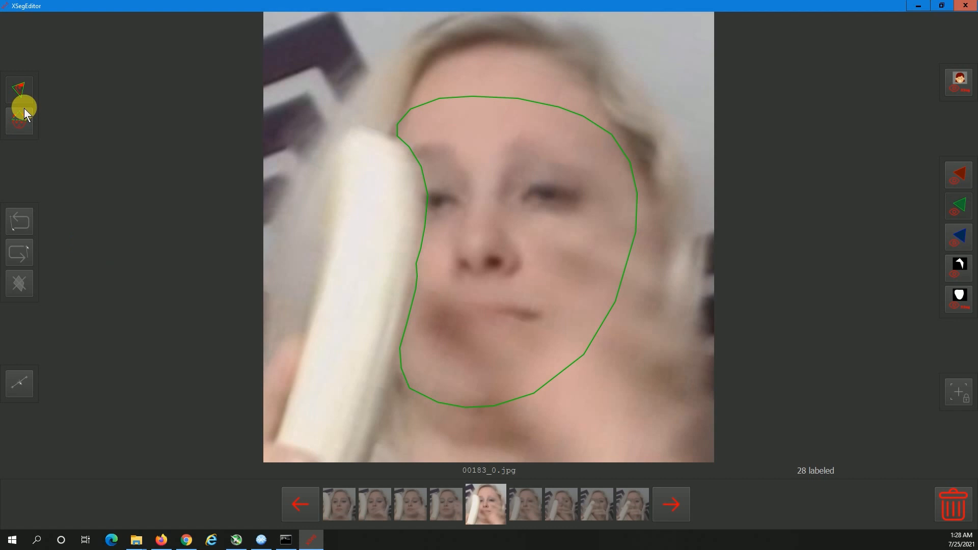
Start an exclude polygon on 00183_0.jpg from below the chin up along the blurred hand to the banana's edge beside the mouth
left_click(23, 123)
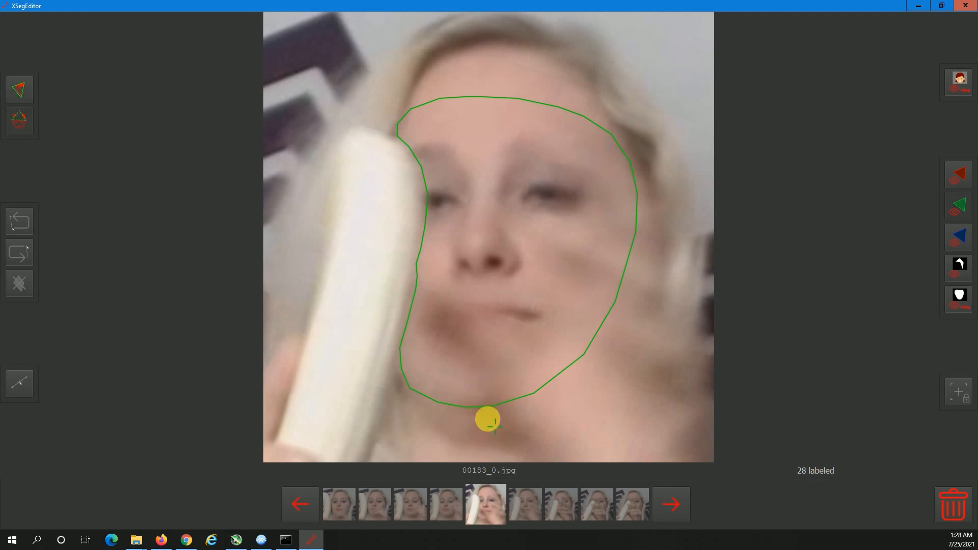
left_click(485, 393)
left_click(467, 367)
left_click(452, 344)
left_click(425, 319)
left_click(418, 289)
left_click(440, 285)
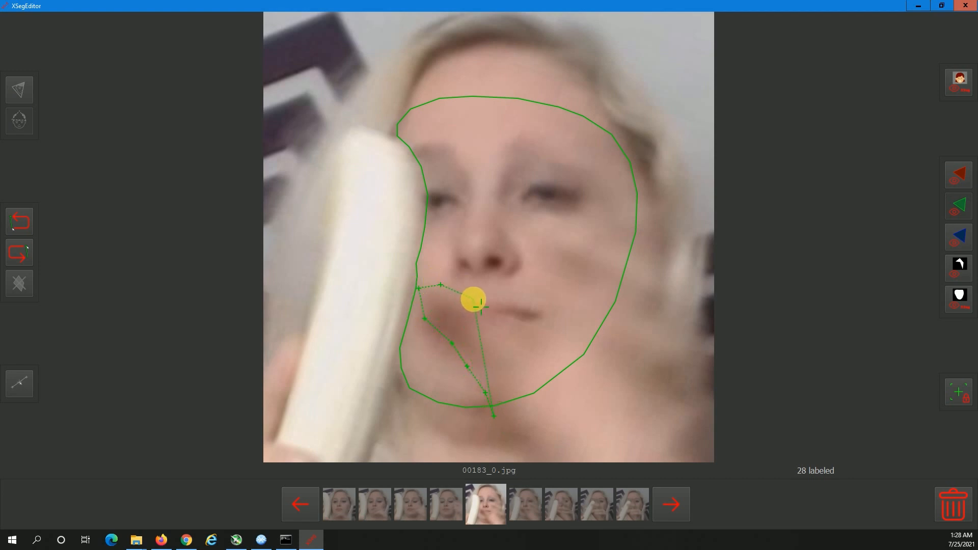
Continue the exclude polygon across the mouth and up beside the nose to just below the eye
left_click(474, 300)
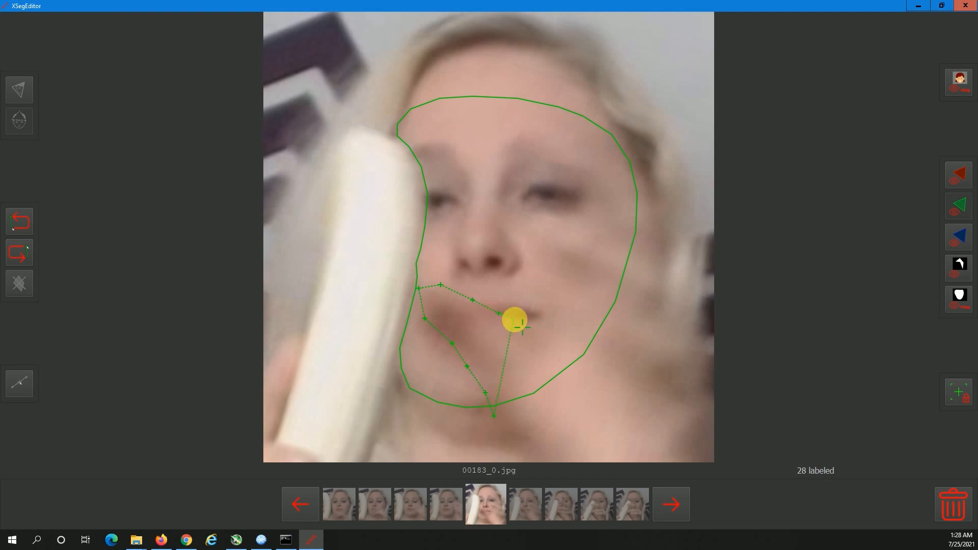
left_click(535, 319)
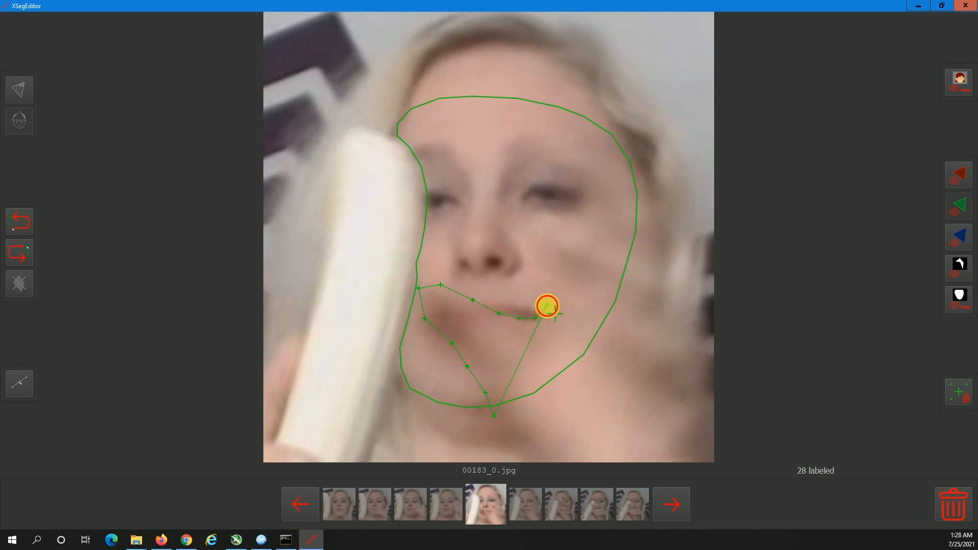
left_click(543, 280)
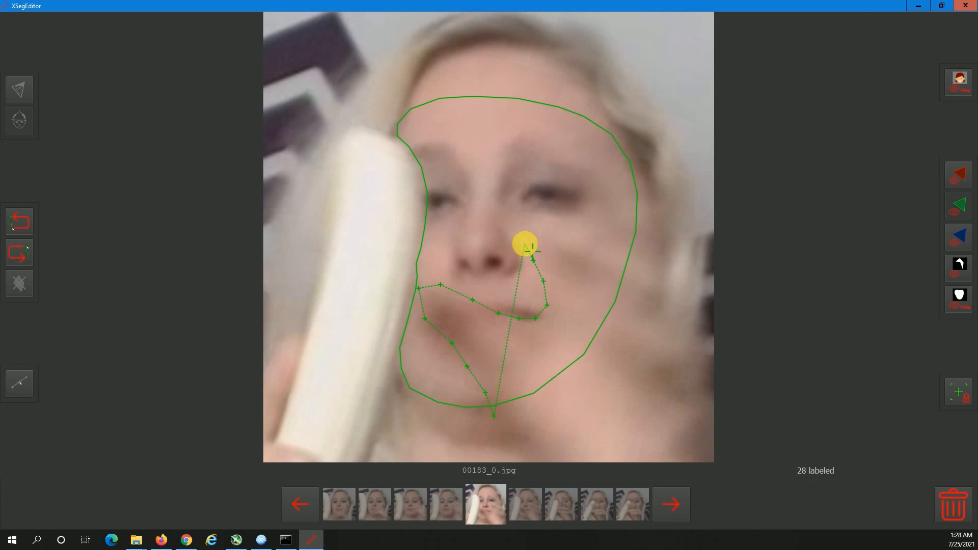
left_click(547, 206)
left_click(565, 211)
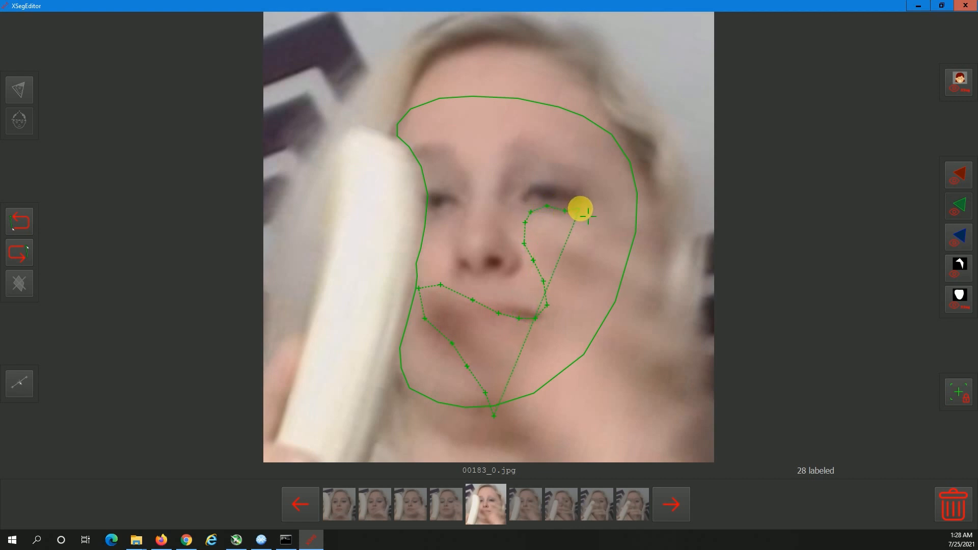
Carry the exclude polygon across the upper cheek, around the outside of the hand, and close it below the chin
left_click(588, 200)
left_click(617, 185)
left_click(636, 189)
left_click(658, 198)
left_click(680, 250)
left_click(679, 362)
left_click(639, 410)
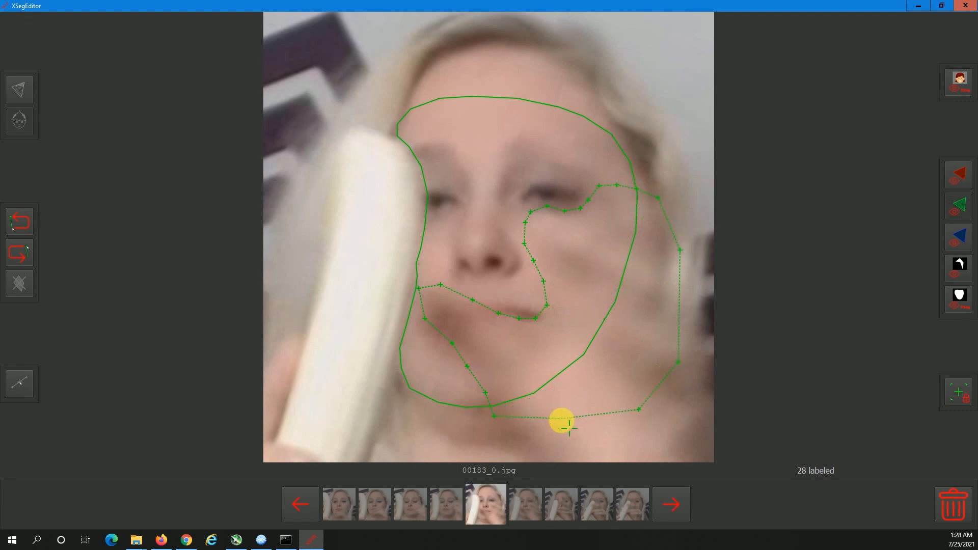
left_click(559, 414)
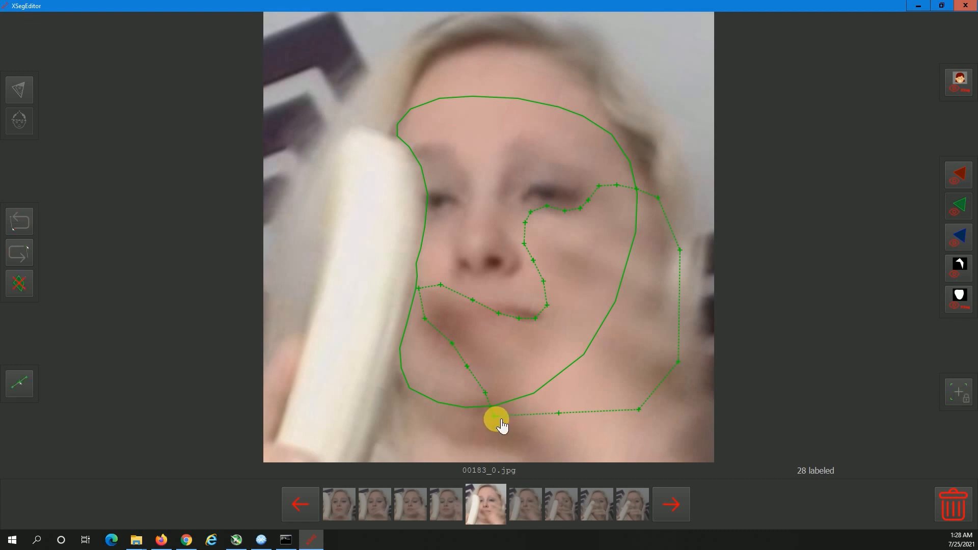
left_click(510, 417)
Show the trained mask over 00183_0.jpg for comparison, and advance to 00186_0.jpg
left_click(956, 79)
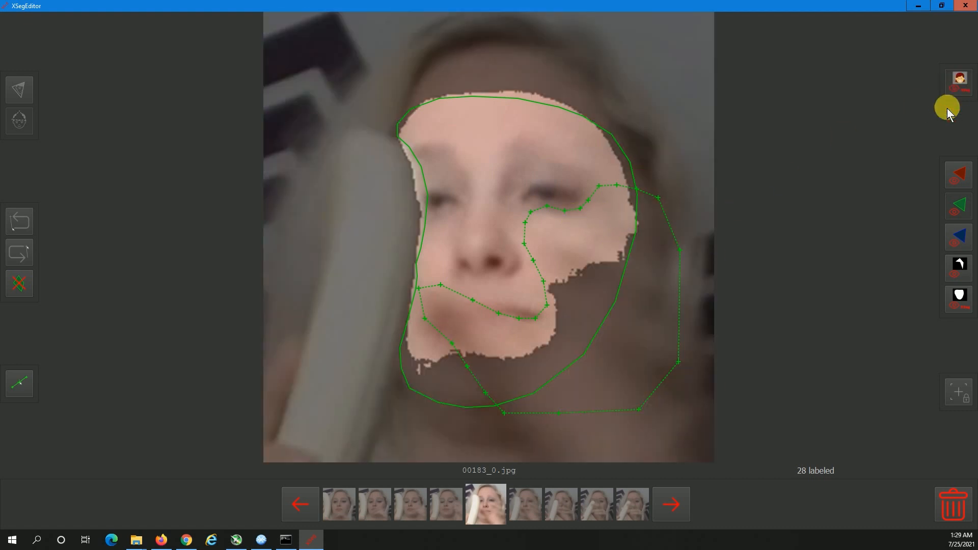
left_click(677, 507)
left_click(679, 505)
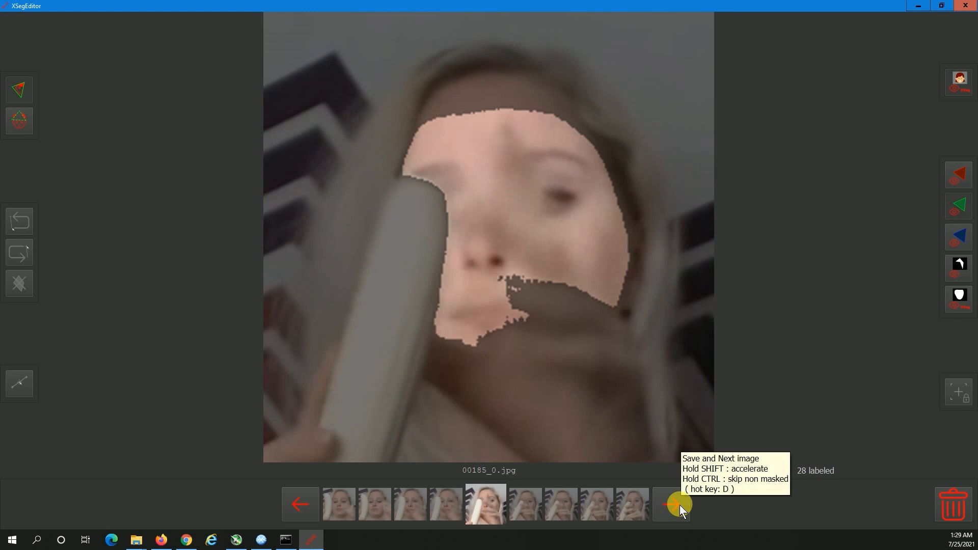
left_click(680, 505)
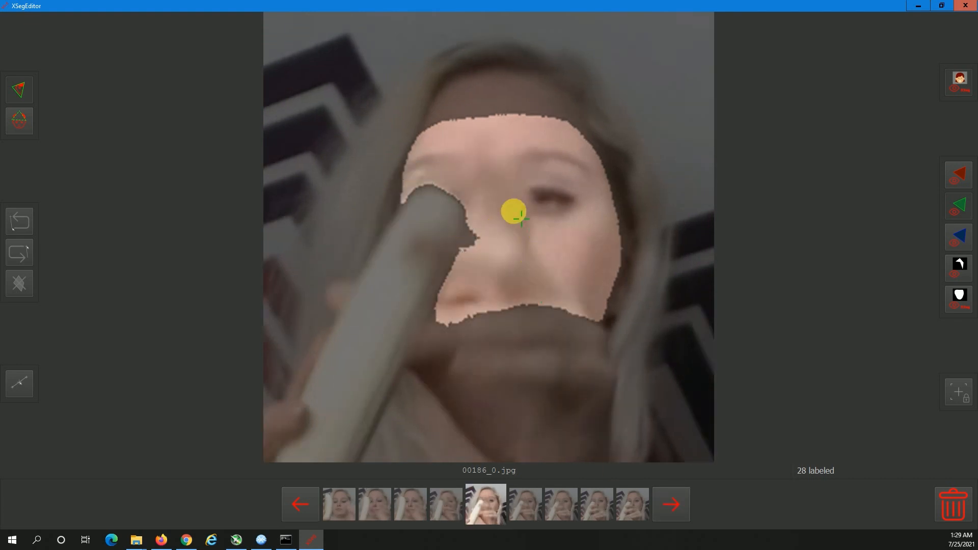
Hide the trained mask on 00186_0.jpg and outline the visible forehead and cheek, leaving the banana and hand outside the include polygon
left_click(964, 77)
left_click(575, 129)
left_click(559, 116)
left_click(526, 108)
left_click(491, 105)
left_click(463, 108)
left_click(435, 115)
left_click(418, 137)
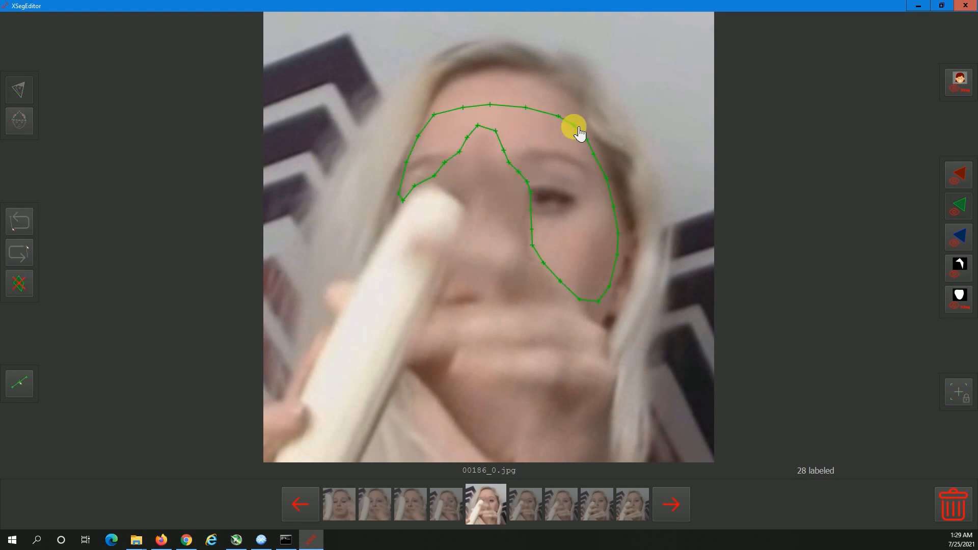
Advance to 00268_0.jpg and outline the visible face with an include polygon that leaves out the hand and fingers
left_click(672, 505)
left_click(672, 505)
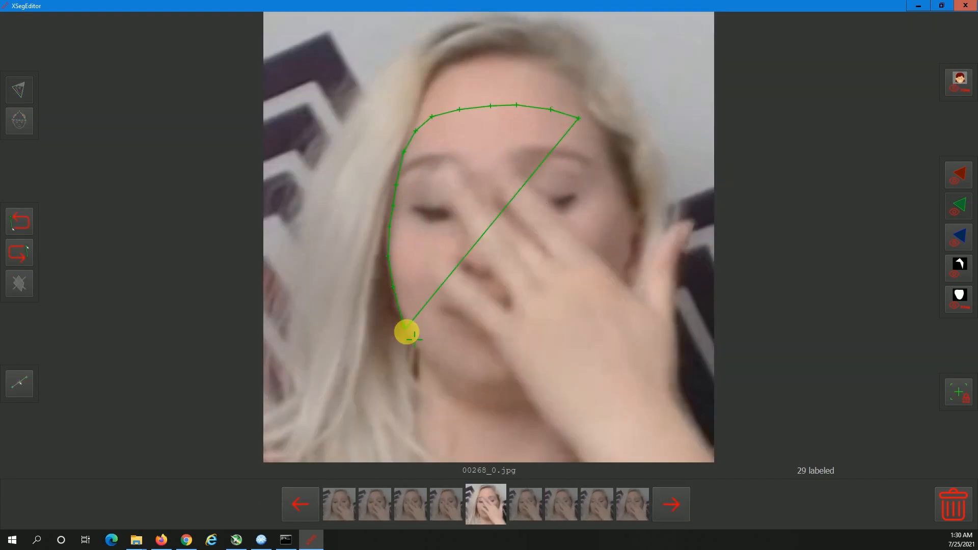
left_click(424, 355)
left_click(504, 380)
left_click(437, 244)
left_click(448, 161)
left_click(502, 154)
left_click(607, 263)
left_click(580, 119)
Advance to 00509_0.jpg and draw a closed include polygon around the blurred, turned face from forehead to chin
left_click(685, 505)
left_click(672, 502)
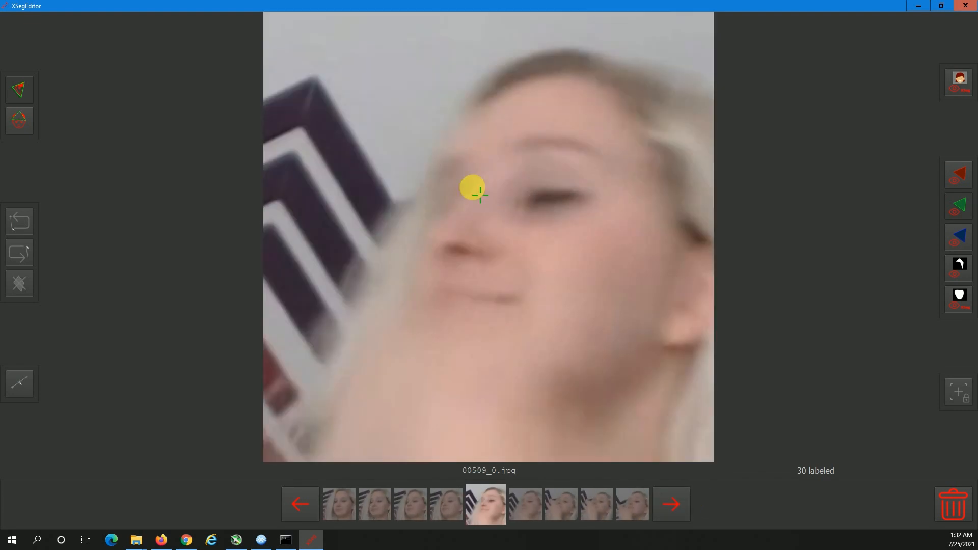
left_click(456, 385)
left_click(545, 374)
left_click(580, 347)
left_click(620, 306)
left_click(650, 230)
left_click(642, 163)
left_click(446, 136)
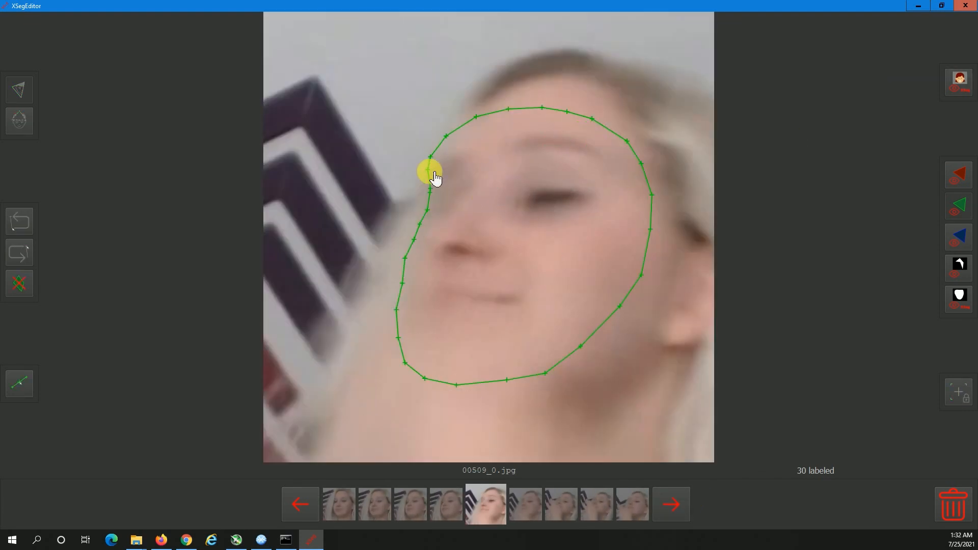
Outline the face on 00511_0.jpg with an include polygon, keeping the raised hand outside it
left_click(503, 265)
left_click(639, 205)
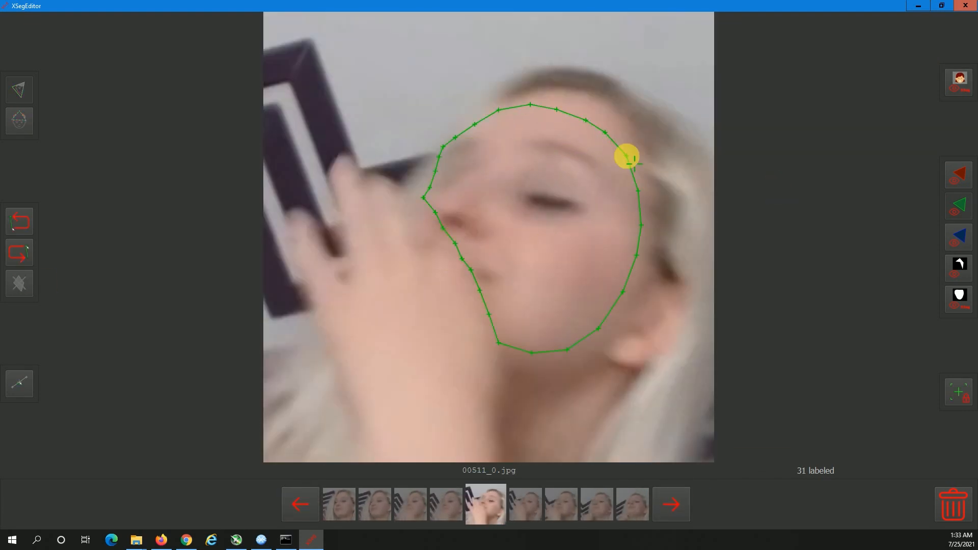
left_click(642, 224)
Advance to 00521_0.jpg and draw a closed include polygon around the upturned face, following the jawline above the neck
left_click(683, 502)
left_click(554, 137)
left_click(422, 147)
left_click(364, 278)
left_click(501, 343)
left_click(630, 282)
left_click(554, 136)
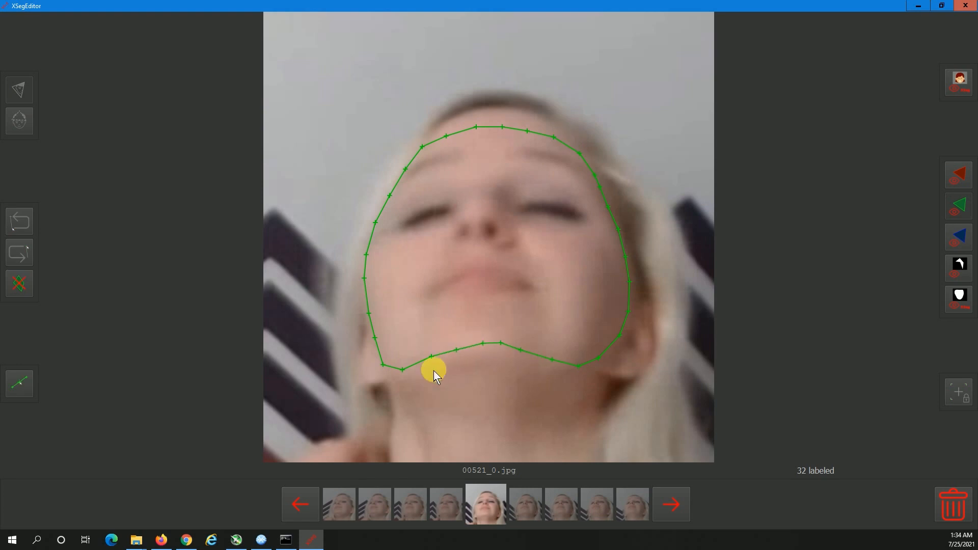
Advance past 00521_0.jpg to another frame needing a label and start an include polygon across the forehead
left_click(681, 502)
left_click(680, 503)
left_click(685, 499)
left_click(585, 115)
left_click(565, 113)
left_click(533, 118)
left_click(514, 131)
left_click(492, 150)
Trace the polygon down the front of the face and around the jaw, close it at the forehead, and adjust an edge point
left_click(421, 288)
left_click(421, 299)
left_click(422, 308)
left_click(420, 319)
left_click(417, 345)
left_click(492, 349)
left_click(585, 115)
left_click_drag(426, 264, 428, 263)
Advance to 00574_0.jpg and outline the side-profile face with an include polygon following the nose, lips, chin and jaw
left_click(674, 506)
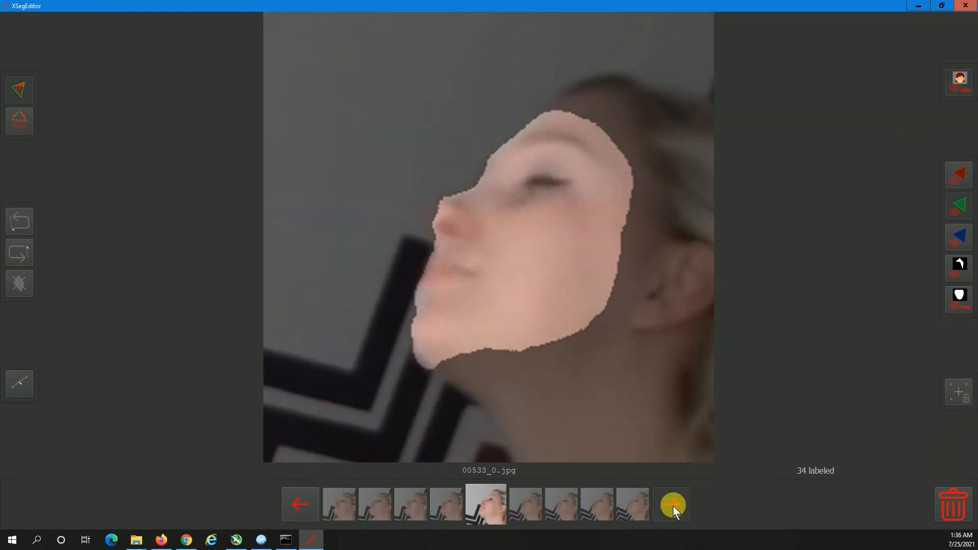
left_click(674, 506)
left_click(299, 504)
left_click(554, 101)
left_click(448, 283)
left_click(445, 294)
left_click(491, 406)
left_click(563, 395)
left_click(609, 367)
left_click(642, 298)
left_click(645, 213)
left_click(553, 101)
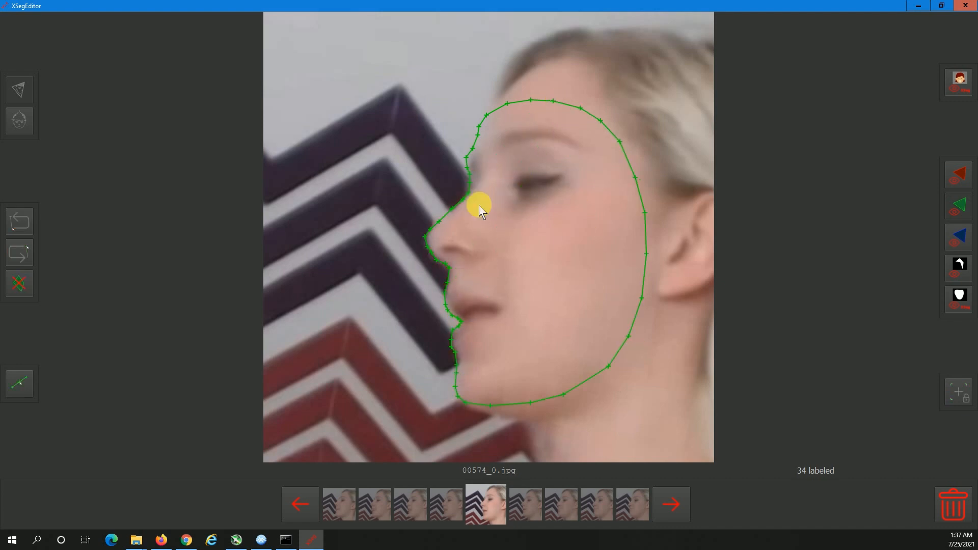
Advance to 00647_0.jpg and trace an include polygon from the forehead down the face's profile to the chin
left_click(683, 502)
left_click(683, 502)
left_click(578, 102)
left_click(557, 98)
left_click(534, 102)
left_click(514, 112)
left_click(445, 311)
left_click(433, 381)
Close the polygon on 00647_0.jpg along the jaw and cheek, and adjust the point at the bridge of the nose
left_click(522, 378)
left_click(609, 310)
left_click(642, 215)
left_click(625, 147)
left_click(579, 103)
left_click_drag(463, 200, 465, 197)
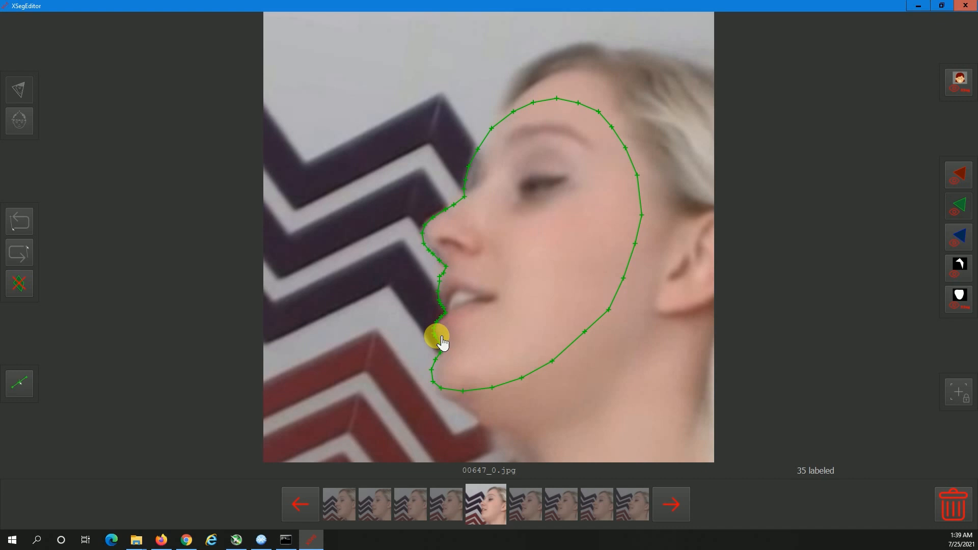
Advance through 00697_0.jpg and 00702_0.jpg, checking how the trained mask handles the banana at the mouth
left_click(675, 495)
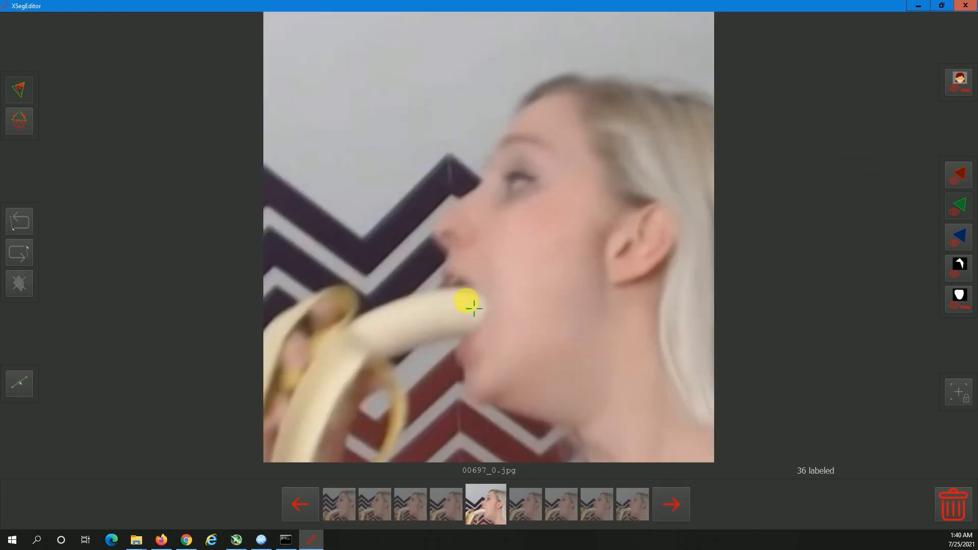
left_click(678, 505)
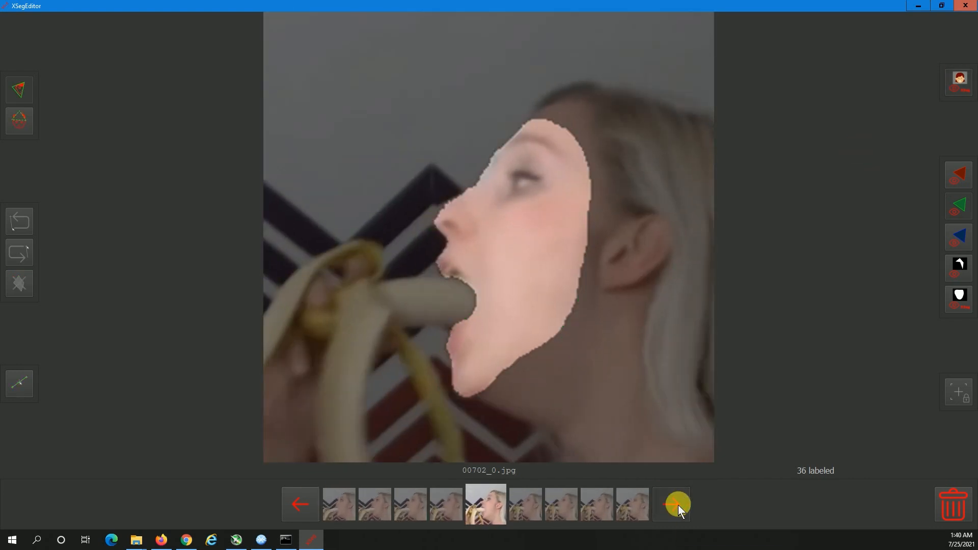
left_click(677, 506)
left_click(677, 497)
Start an include polygon across the forehead and down toward the nose on the next frame to label after 00702_0.jpg
left_click(559, 122)
left_click(545, 118)
left_click(522, 117)
left_click(506, 126)
left_click(498, 140)
left_click(490, 152)
left_click(478, 179)
Trace the polygon around the nose, mouth and cheek, close it at the forehead, and toggle the trained mask overlay
left_click(431, 223)
left_click(442, 266)
left_click(491, 309)
left_click(609, 260)
left_click(559, 122)
key("grave")
Advance to 00812_0.jpg and trace an include polygon from the forehead down the nose to the banana at the mouth
left_click(677, 500)
left_click(674, 503)
left_click(674, 502)
left_click(525, 131)
left_click(505, 128)
left_click(490, 154)
left_click(444, 222)
left_click(460, 280)
left_click(478, 287)
Carry the polygon around the banana's tip and chin, then up the cheek, and close it at the forehead
left_click(492, 311)
left_click(484, 352)
left_click(512, 384)
left_click(571, 282)
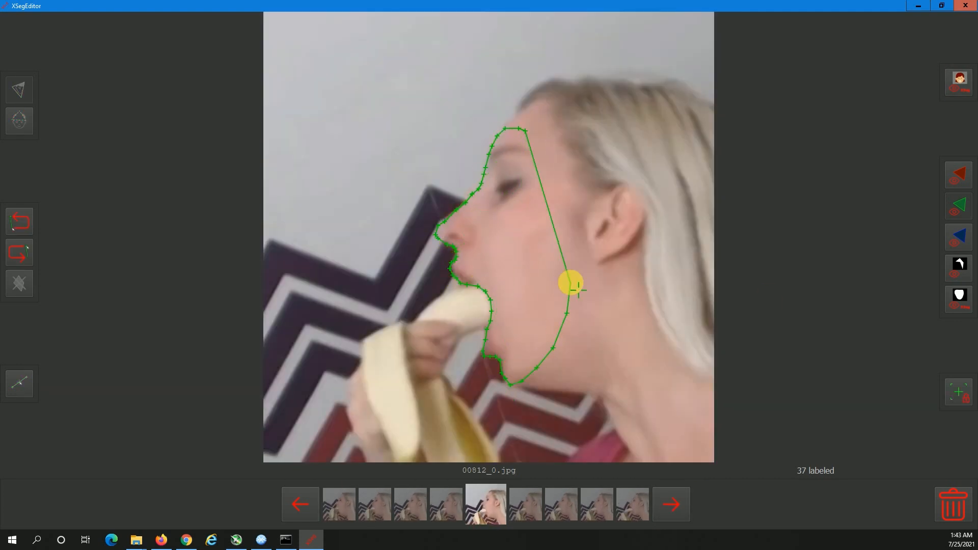
left_click(573, 246)
left_click(560, 158)
left_click(524, 131)
Advance to 00920_0.jpg and draw a closed include polygon around the turned face from forehead to chin
left_click(673, 504)
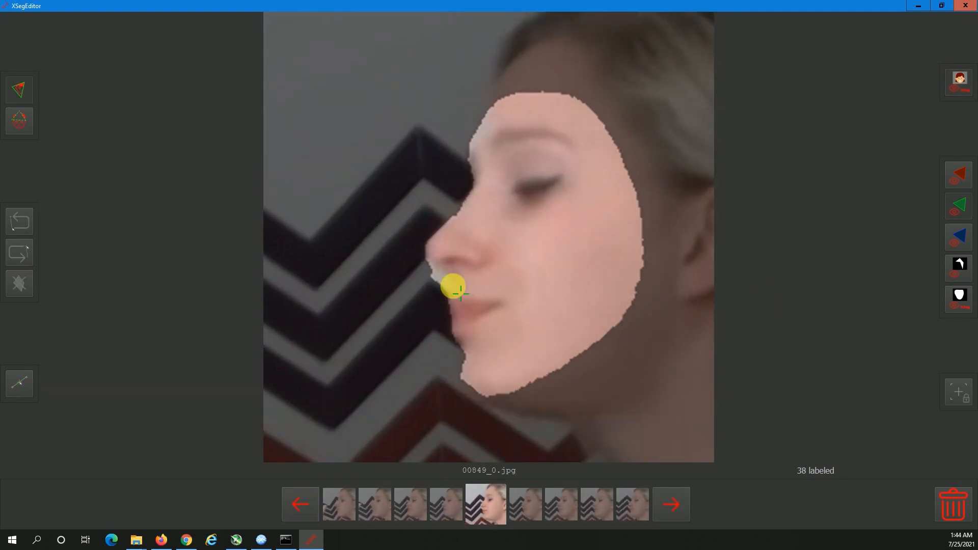
left_click(301, 505)
left_click(574, 104)
left_click(476, 106)
left_click(429, 155)
left_click(454, 386)
left_click(646, 271)
left_click(574, 104)
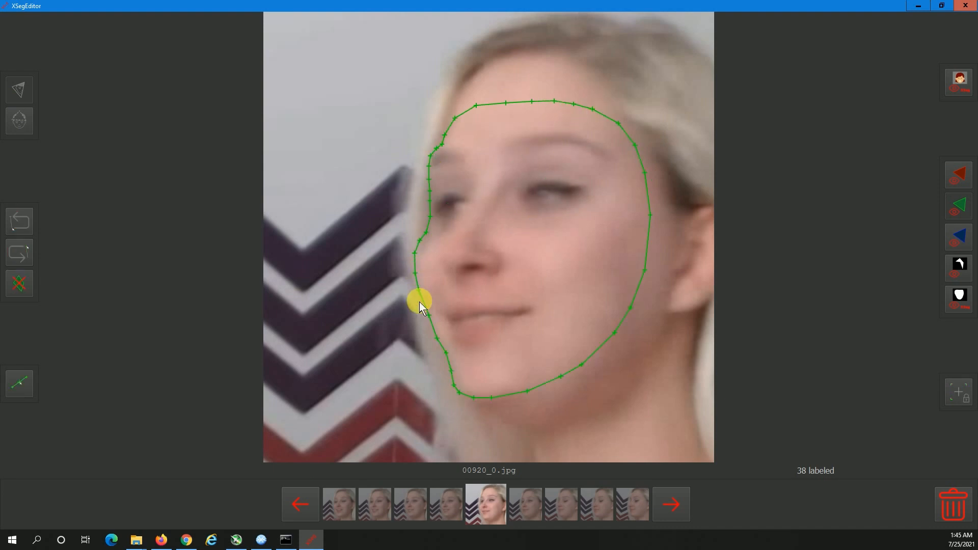
Advance to the end of the data_dst faces and close XSegEditor
left_click(676, 506)
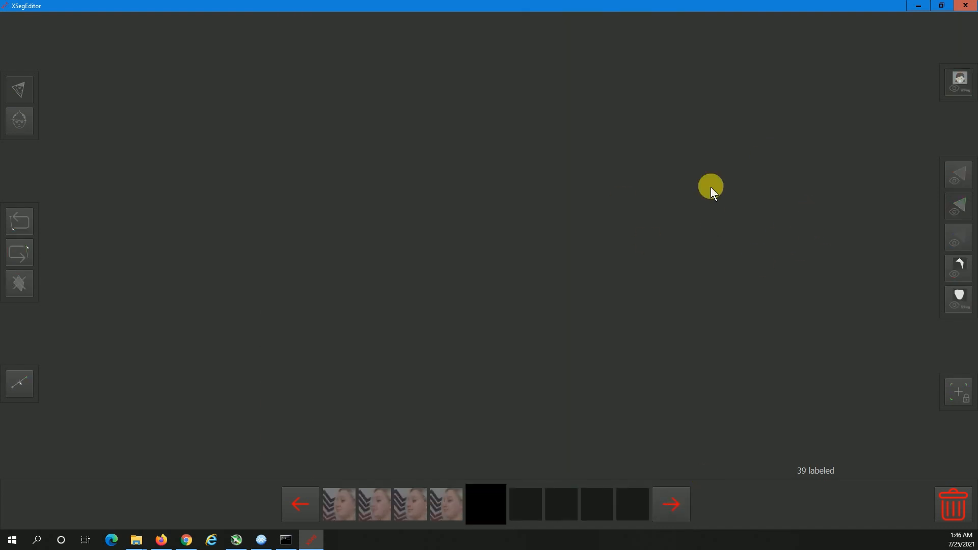
left_click(965, 7)
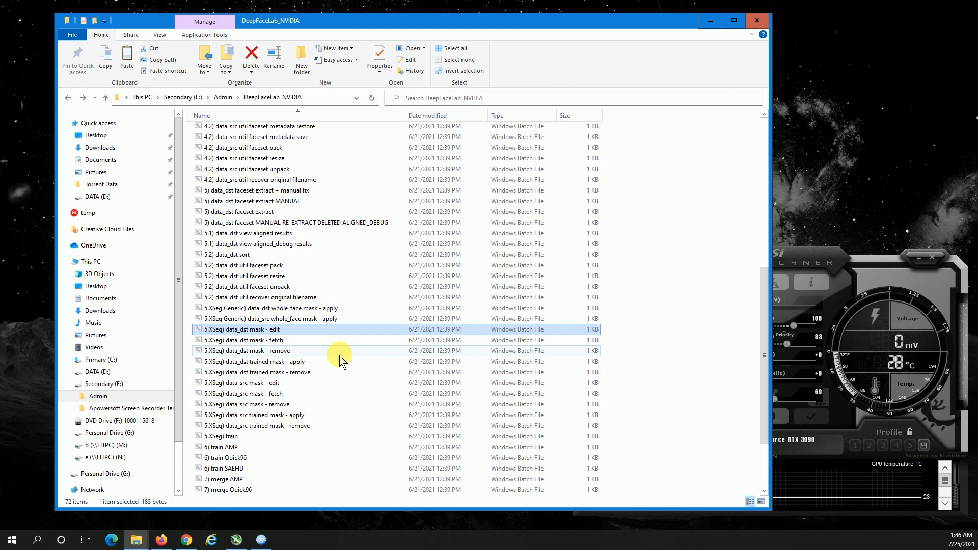
Run 5.XSeg) train on the default GPU index 0, and stop the training to save the XSeg model
left_click(232, 437)
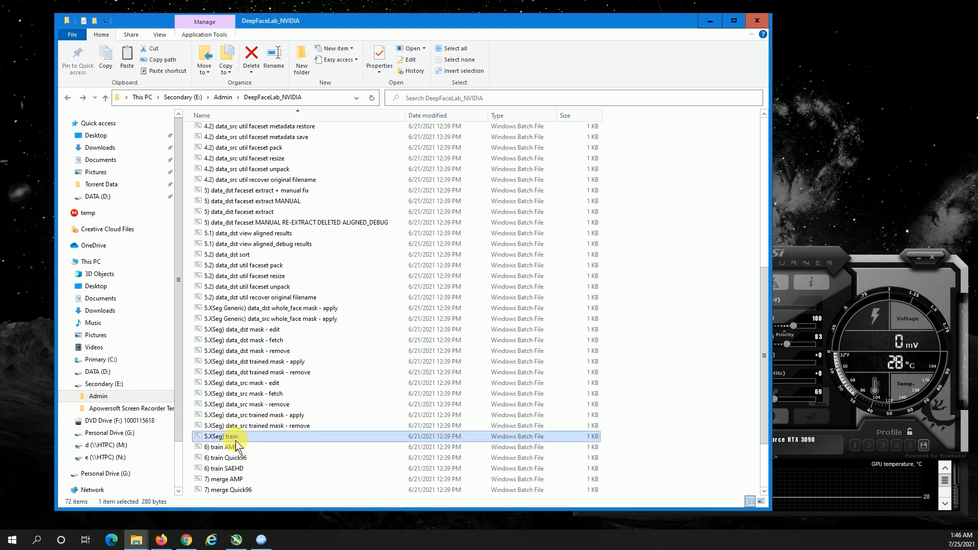
double_click(232, 437)
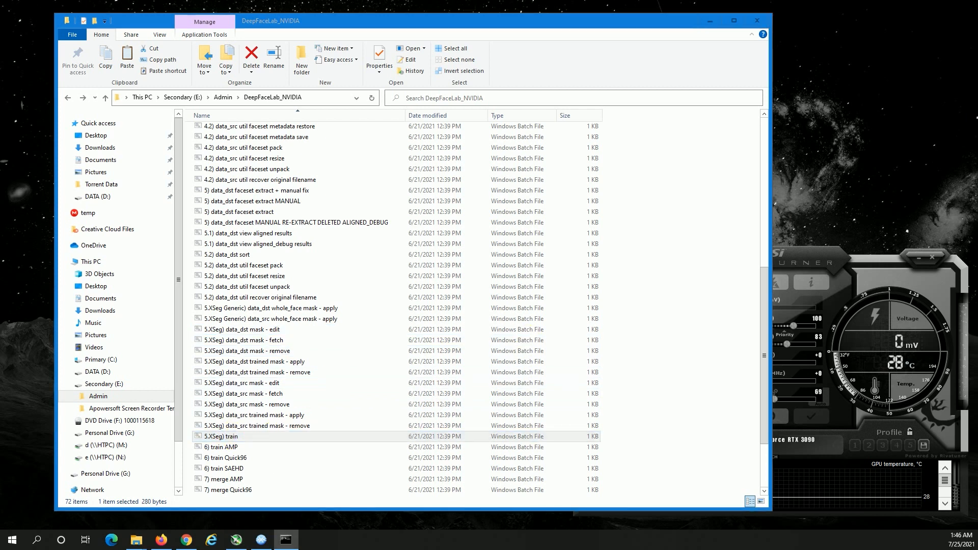
left_click_drag(561, 18, 209, 11)
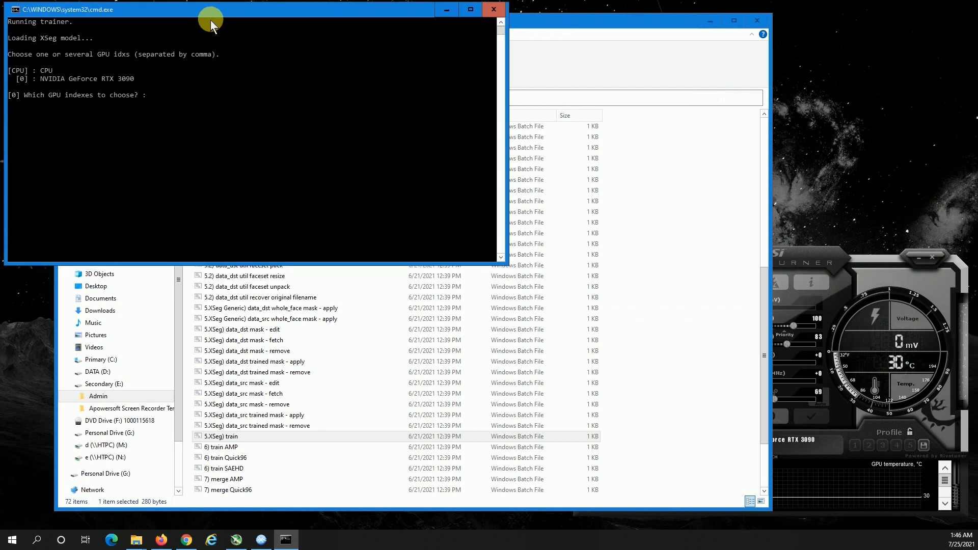
key("Return")
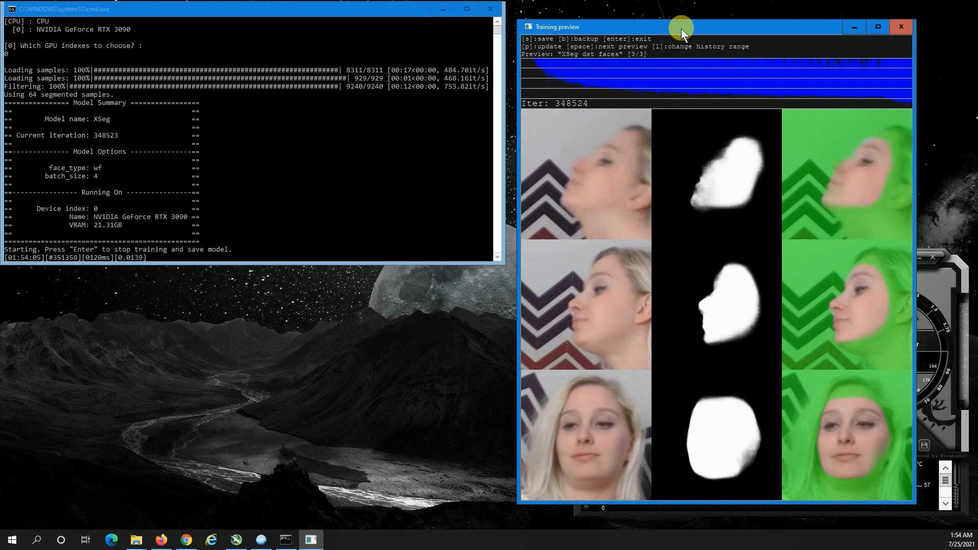
key("Return")
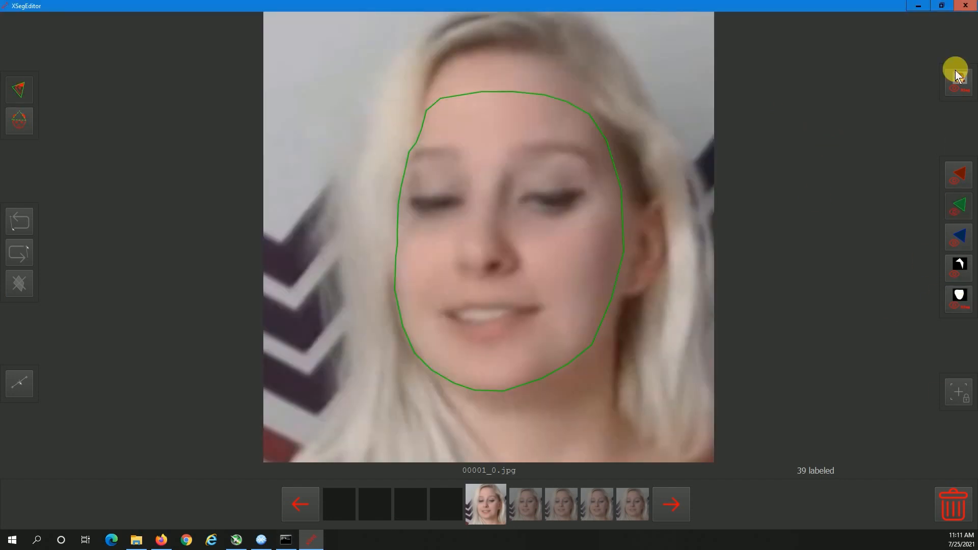
Show the trained mask over the data_dst faces from 00001_0.jpg and review its fit around the hand and banana through 00134_0.jpg
left_click(957, 75)
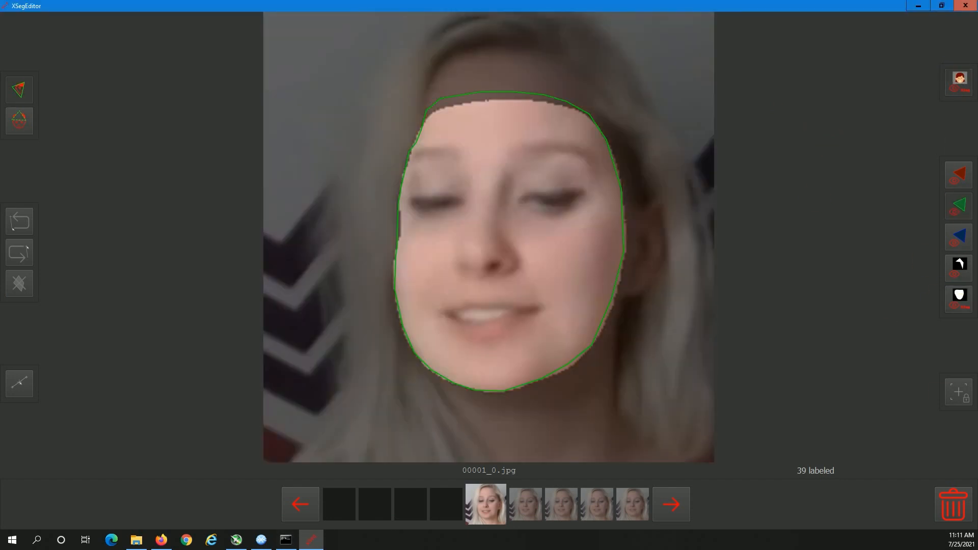
left_click(673, 499)
left_click(677, 504)
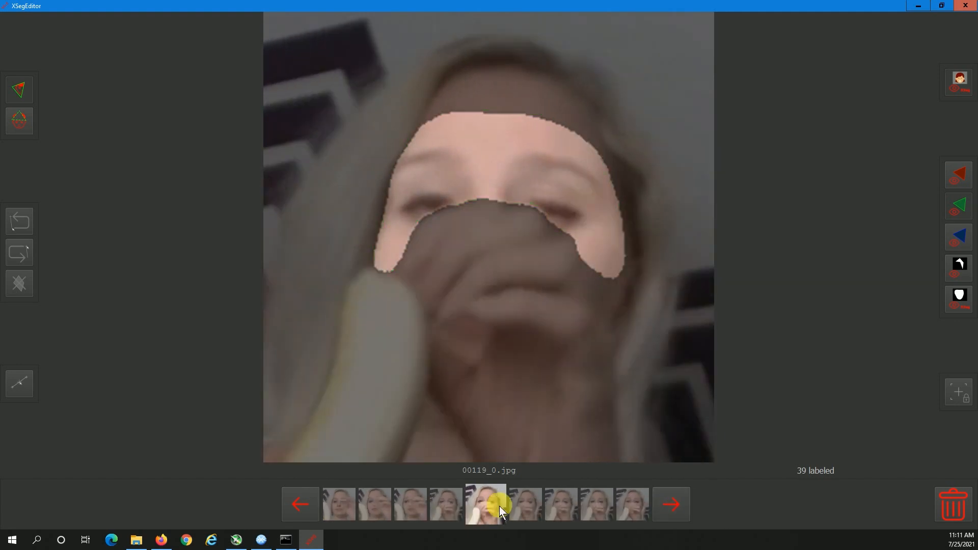
left_click(306, 503)
left_click(677, 499)
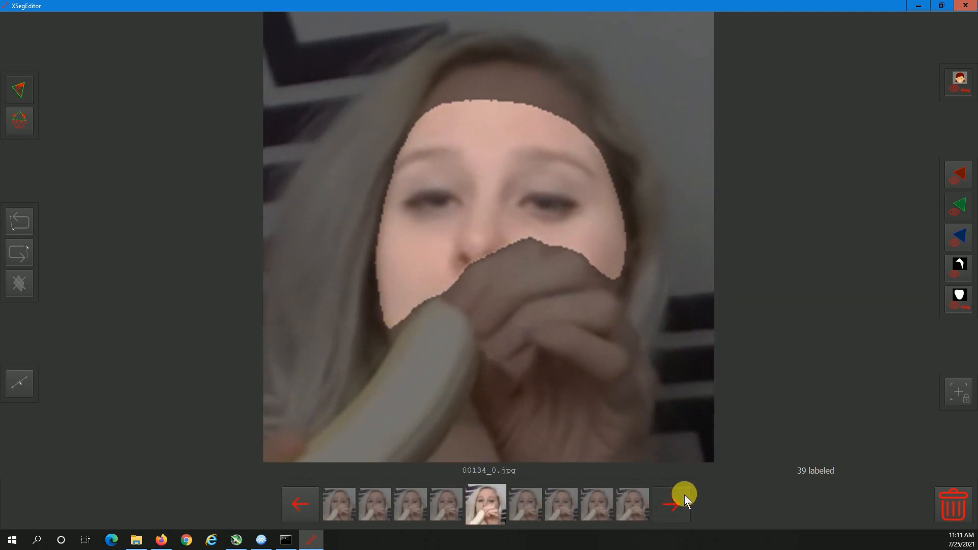
Go to 00191_0.jpg and draw a closed include polygon around the face, leaving out the banana and the hand
left_click(317, 503)
left_click(679, 503)
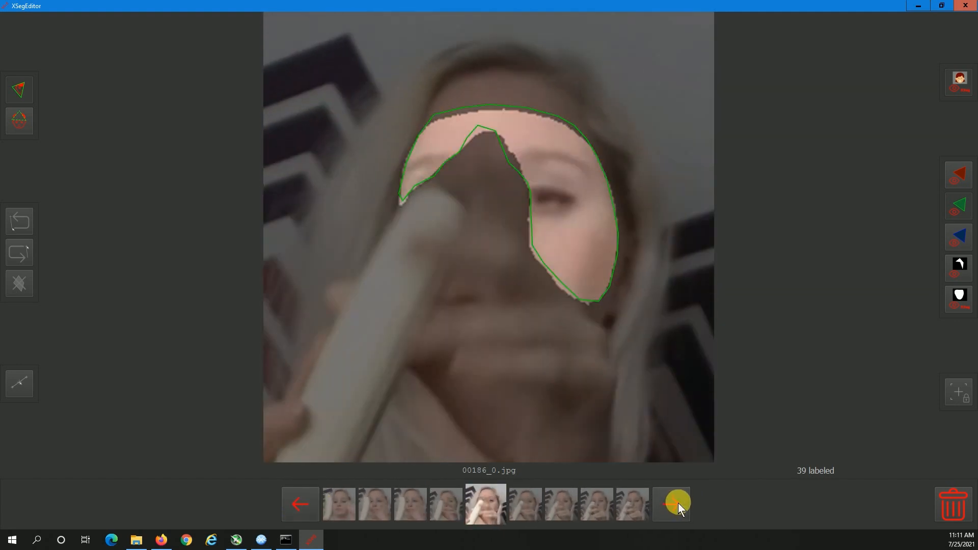
left_click(680, 503)
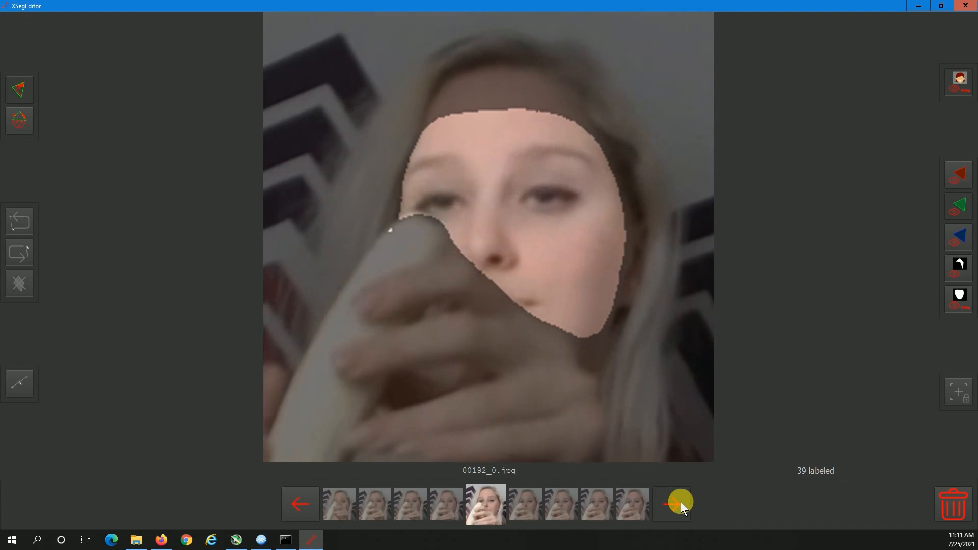
left_click(307, 503)
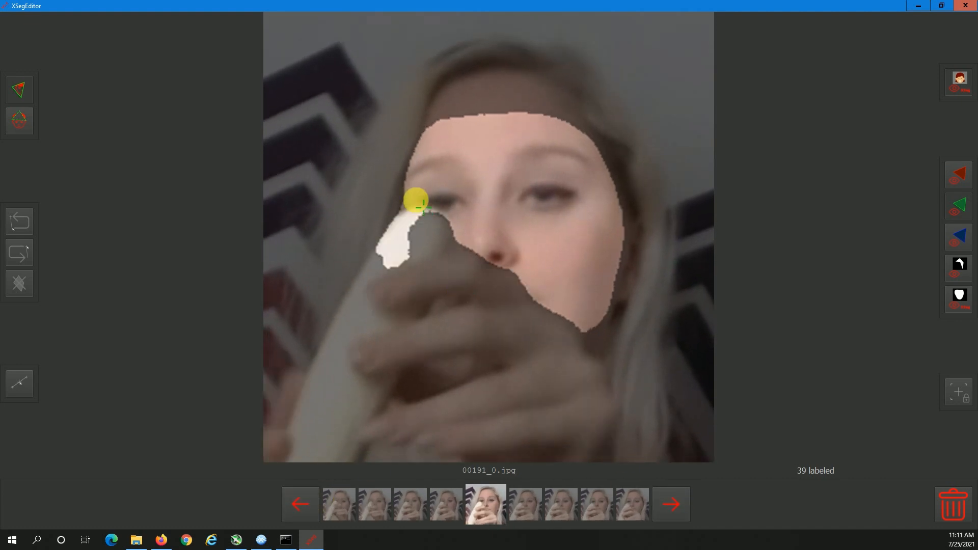
left_click(961, 78)
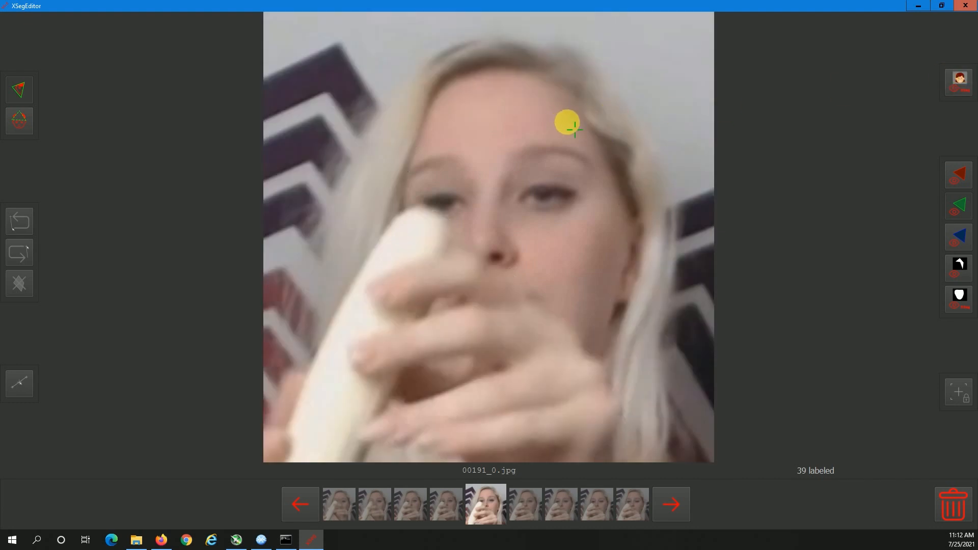
left_click(548, 114)
left_click(523, 109)
left_click(494, 107)
left_click(454, 114)
left_click(429, 125)
left_click(415, 147)
left_click(408, 163)
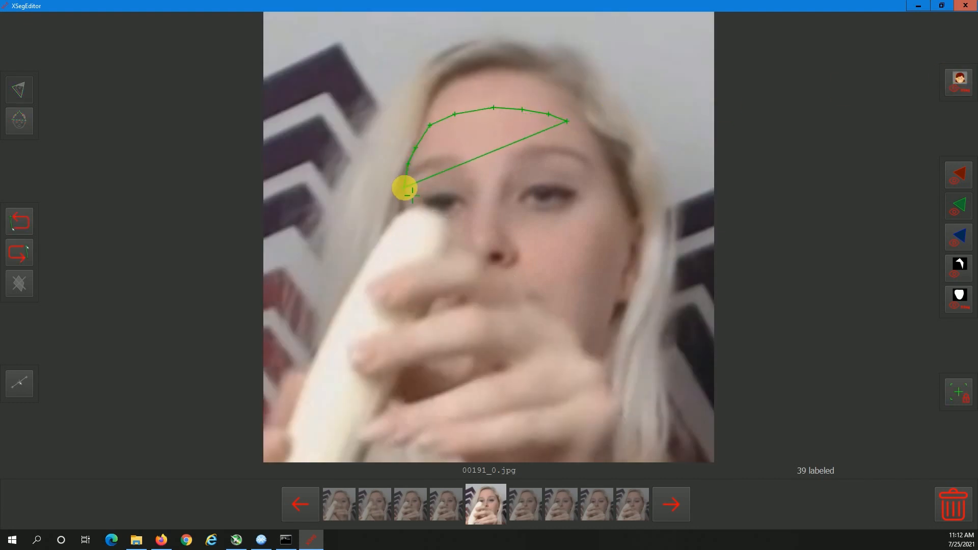
left_click(449, 219)
left_click(450, 240)
left_click(464, 247)
left_click(478, 250)
left_click(484, 255)
left_click(487, 261)
left_click(495, 274)
left_click(510, 275)
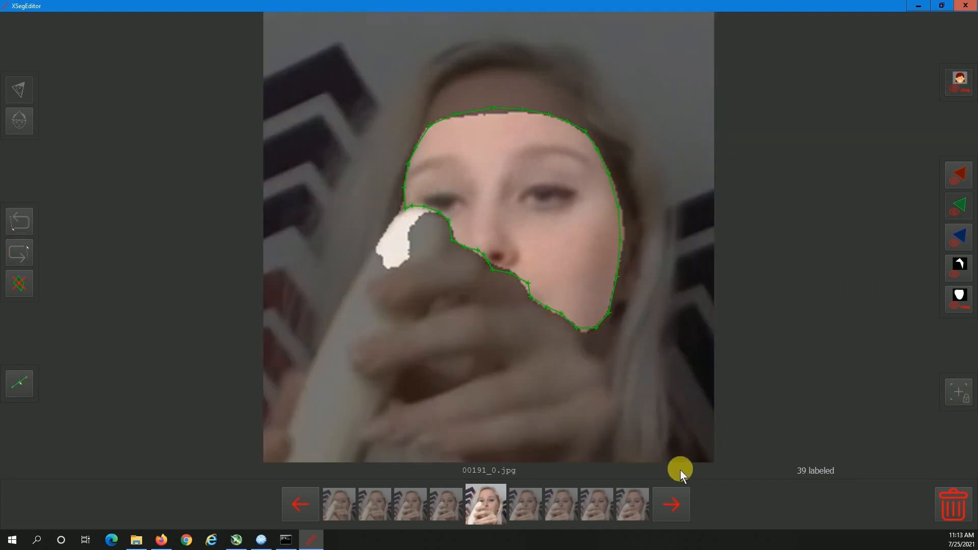
Advance to 00655_0.jpg and draw a closed include polygon around the turned face from forehead along the nose to chin and cheek
left_click(676, 498)
left_click(677, 497)
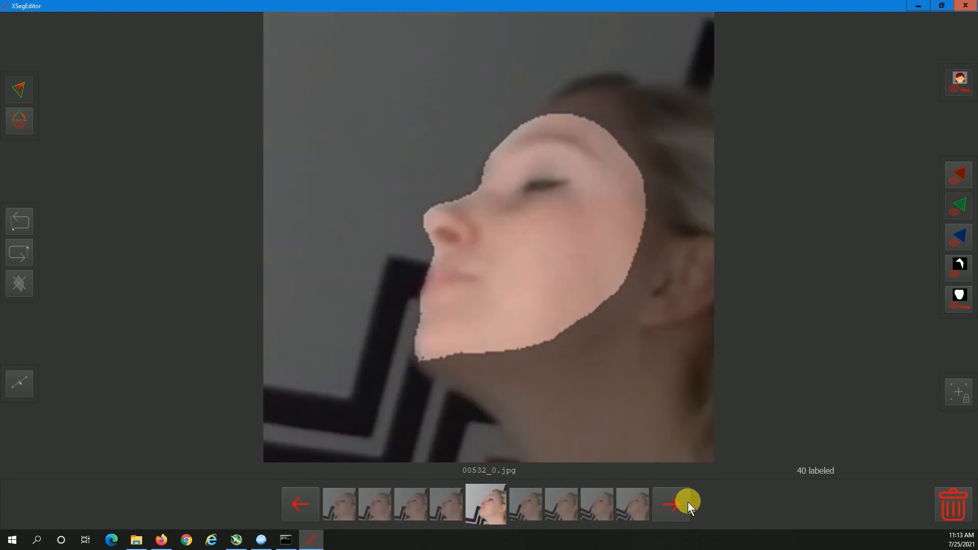
left_click(294, 510)
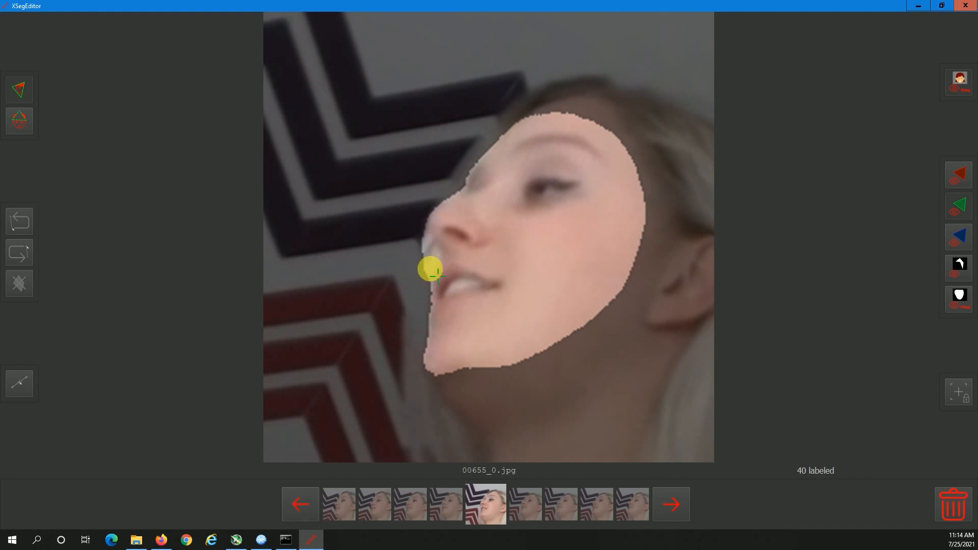
left_click(966, 80)
left_click(601, 128)
left_click(580, 115)
left_click(554, 113)
left_click(520, 121)
left_click(499, 136)
left_click(484, 153)
left_click(474, 166)
left_click(432, 209)
left_click(436, 250)
left_click(428, 275)
left_click(428, 301)
left_click(423, 351)
left_click(453, 367)
left_click(552, 336)
left_click(622, 233)
left_click(631, 194)
left_click(626, 162)
left_click(618, 142)
left_click(601, 128)
Fine-tune the polygon points at the forehead, chin, upper lip and nose on 00655_0.jpg
left_click_drag(600, 128, 600, 124)
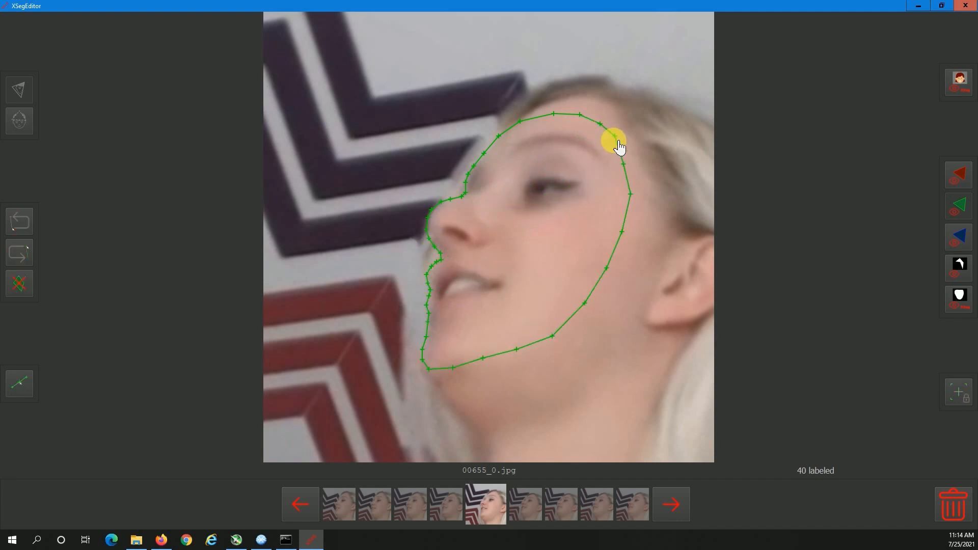
left_click_drag(429, 370, 429, 366)
left_click_drag(441, 260, 440, 259)
left_click_drag(429, 218, 433, 210)
left_click_drag(441, 201, 442, 203)
left_click_drag(451, 200, 451, 199)
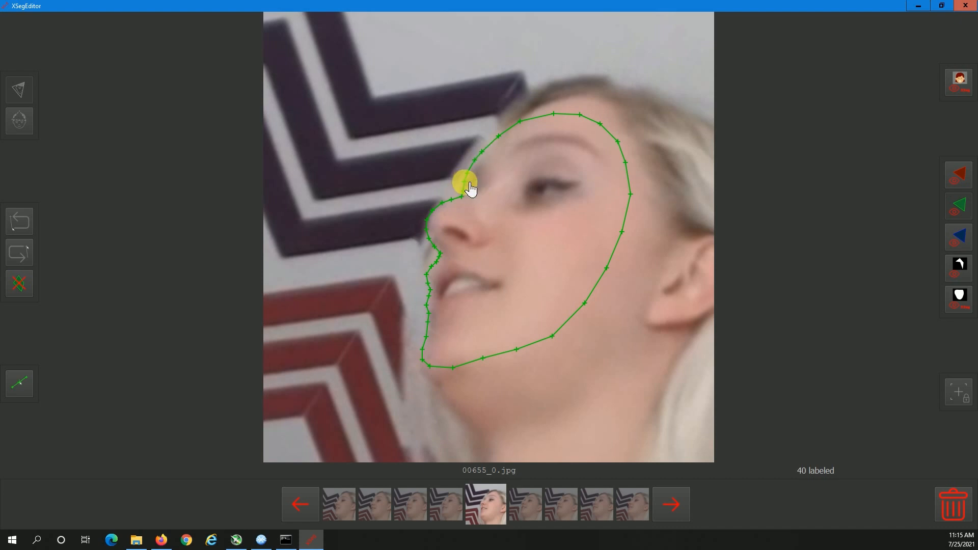
Show the trained mask on 00655_0.jpg and adjust the polygon's chin, jaw and cheek points to the face edge
left_click(959, 82)
left_click_drag(430, 367, 431, 370)
left_click_drag(453, 367, 456, 371)
left_click_drag(483, 358, 489, 364)
left_click_drag(517, 350, 523, 356)
left_click_drag(553, 337, 559, 338)
left_click_drag(585, 303, 599, 308)
left_click_drag(607, 268, 625, 274)
left_click_drag(623, 231, 639, 233)
left_click_drag(631, 195, 631, 162)
Go to 00722_0.jpg and draw a closed include polygon around the profile face, leaving out the banana and the hand
left_click(680, 503)
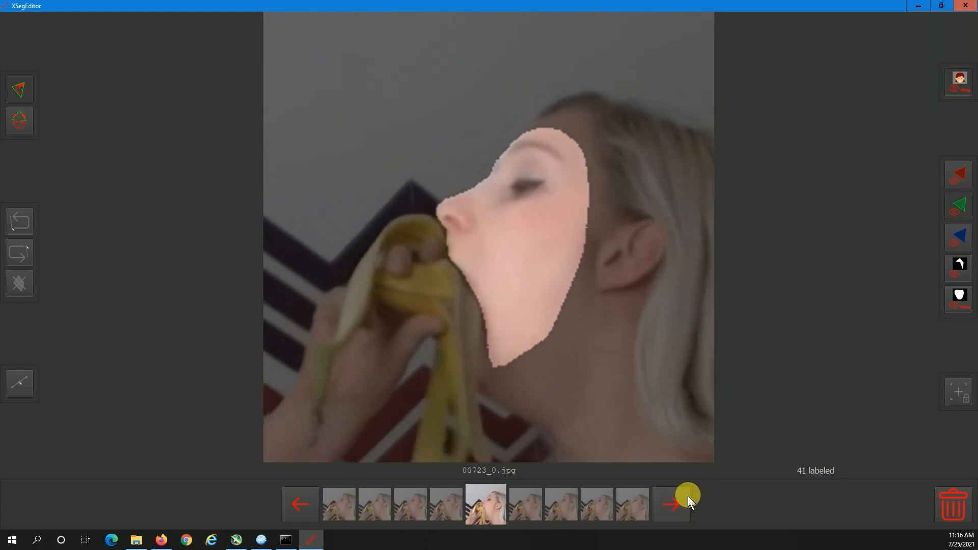
left_click(560, 127)
left_click(541, 126)
left_click(524, 132)
left_click(508, 142)
left_click(504, 149)
left_click(499, 155)
left_click(494, 160)
left_click(491, 168)
left_click(487, 179)
left_click(476, 186)
left_click(466, 190)
left_click(455, 193)
left_click(445, 197)
left_click(440, 202)
left_click(437, 211)
left_click(440, 219)
left_click(562, 307)
left_click(575, 281)
left_click(580, 252)
left_click(585, 220)
left_click(586, 191)
left_click(584, 167)
left_click(577, 141)
left_click(561, 127)
Nudge the polygon points along the mouth, chin, nose base and brow on 00722_0.jpg
left_click_drag(485, 300, 487, 300)
left_click_drag(497, 342, 499, 342)
left_click_drag(449, 243, 450, 242)
left_click_drag(449, 235, 450, 235)
left_click_drag(508, 142, 509, 144)
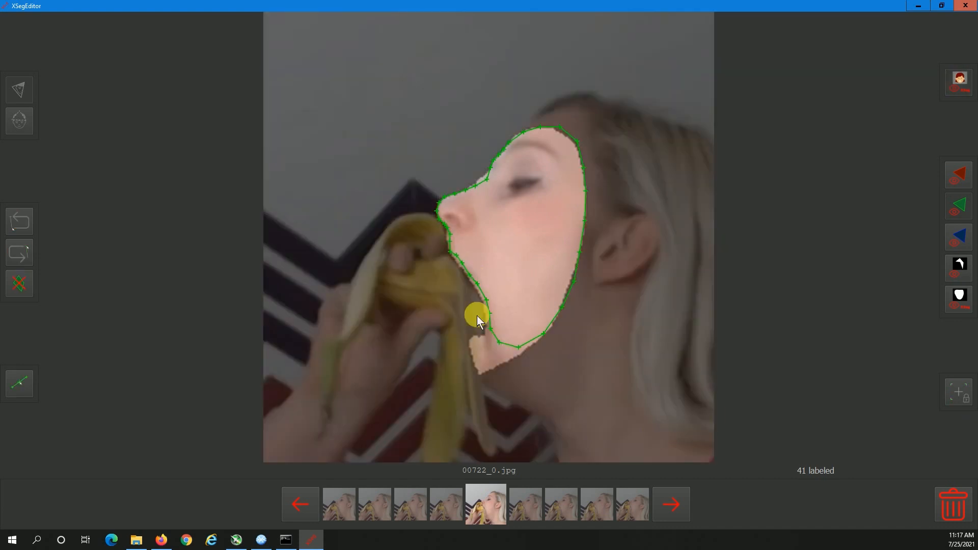
Go to 00830_0.jpg and draw a closed include polygon around the profile face, following the open lips and leaving out the banana
left_click(676, 506)
left_click(684, 504)
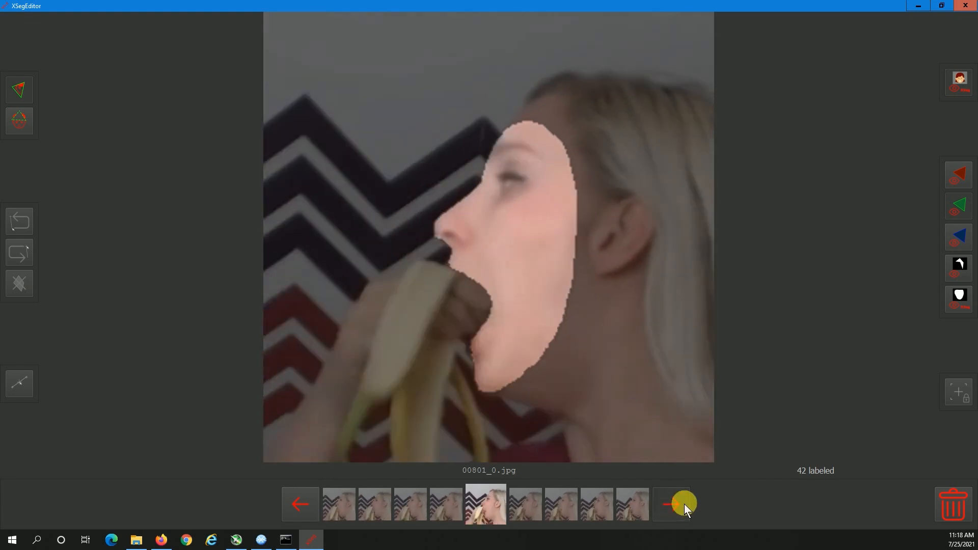
left_click(307, 503)
left_click(307, 504)
left_click(682, 503)
left_click(19, 284)
left_click(558, 115)
left_click(537, 111)
left_click(518, 114)
left_click(506, 121)
left_click(497, 137)
left_click(488, 152)
left_click(480, 169)
left_click(456, 205)
left_click(434, 223)
left_click(453, 254)
left_click(442, 271)
left_click(450, 303)
left_click(466, 312)
left_click(465, 343)
left_click(460, 368)
left_click(482, 398)
left_click(527, 400)
left_click(577, 357)
left_click(600, 255)
left_click(595, 169)
left_click(558, 114)
Fine-tune the polygon's points at the lower lip, chin, jaw and nose base on 00830_0.jpg and show the trained mask
left_click_drag(475, 377, 473, 377)
left_click_drag(481, 398, 492, 407)
left_click_drag(504, 405, 506, 407)
left_click_drag(528, 400, 555, 383)
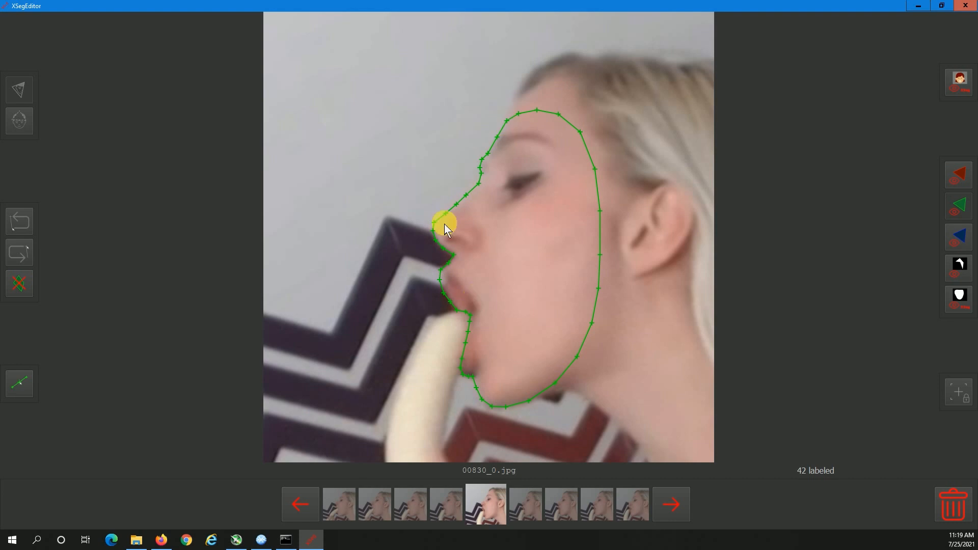
left_click_drag(450, 251, 453, 255)
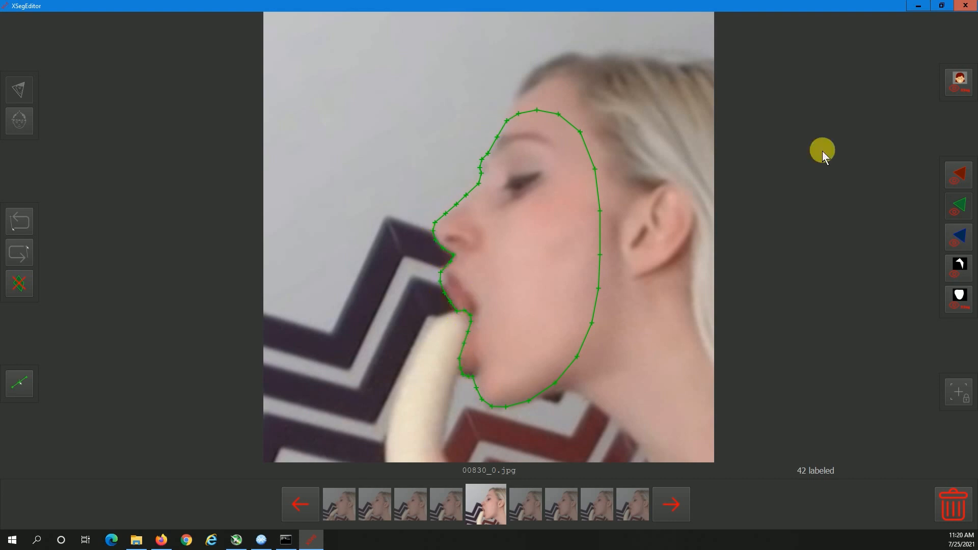
left_click(959, 82)
Go to 00849_0.jpg and draw a closed include polygon around the profile face from forehead to chin
left_click(672, 505)
left_click(298, 509)
left_click(671, 504)
left_click(959, 76)
left_click(559, 103)
left_click(529, 100)
mouse_move(528, 101)
left_mouse_down()
mouse_move(469, 162)
mouse_move(473, 191)
mouse_move(424, 253)
mouse_move(450, 280)
mouse_move(463, 350)
mouse_move(508, 390)
mouse_move(639, 310)
mouse_move(628, 138)
mouse_move(559, 103)
left_mouse_up()
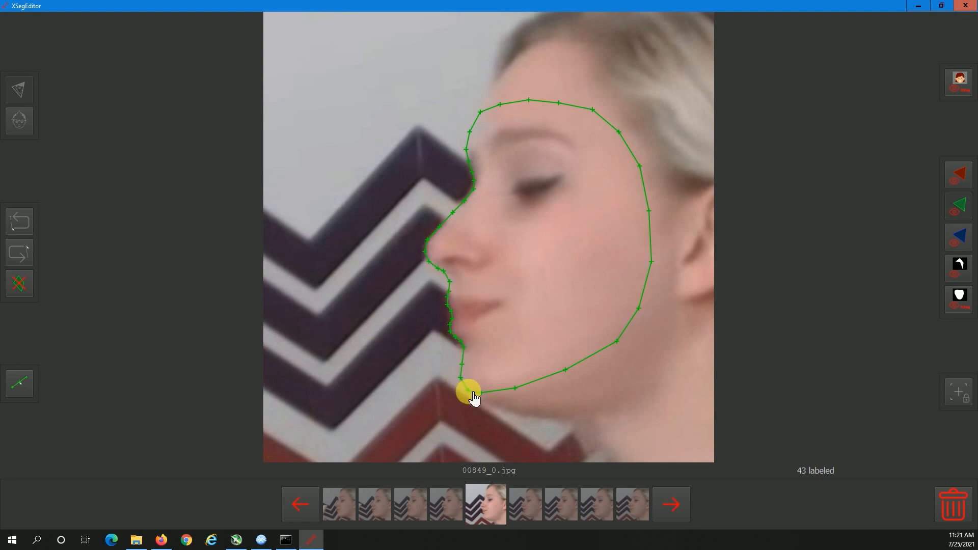
left_click(961, 82)
Advance to the end of the data_dst faces and close XSegEditor
left_click(676, 500)
left_click(679, 498)
left_click(681, 497)
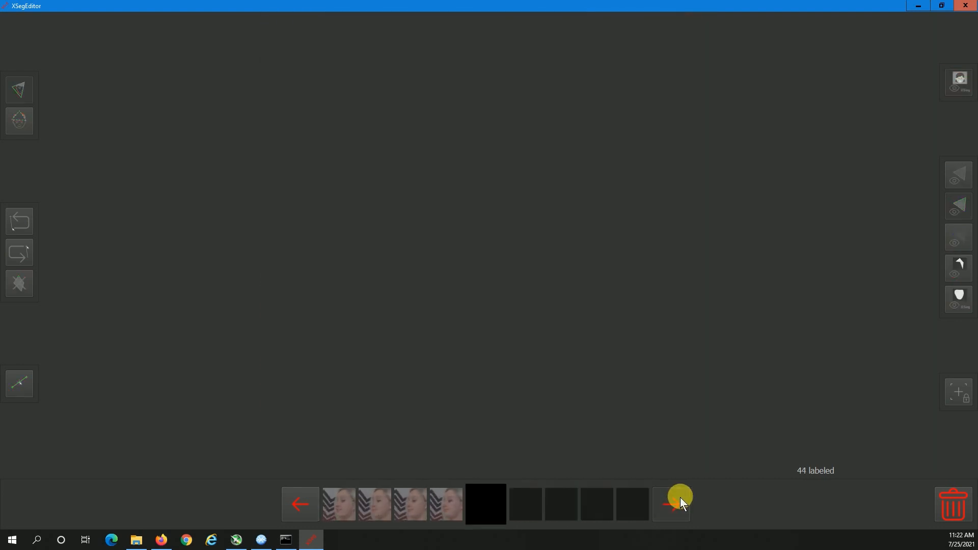
left_click(964, 7)
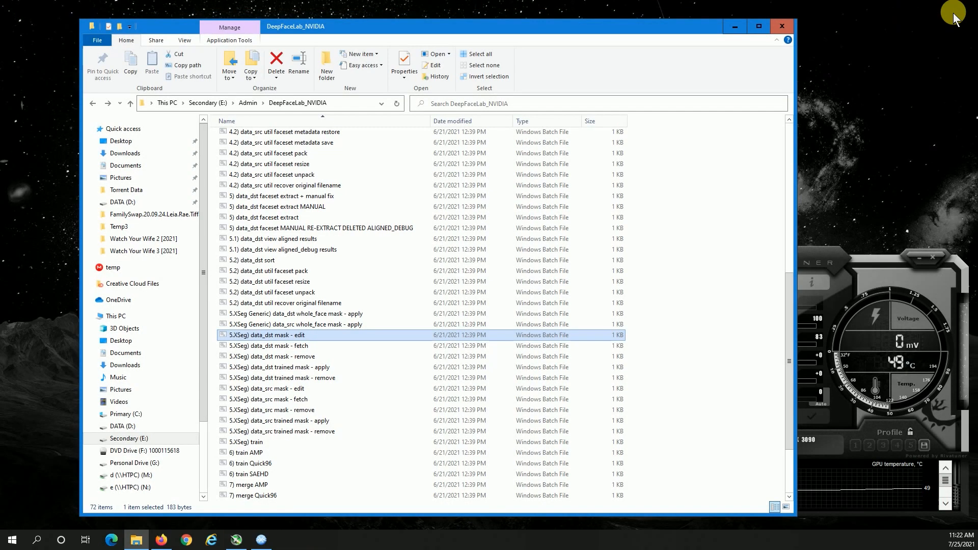
Run 5.XSeg) train on the default GPU index 0
double_click(254, 444)
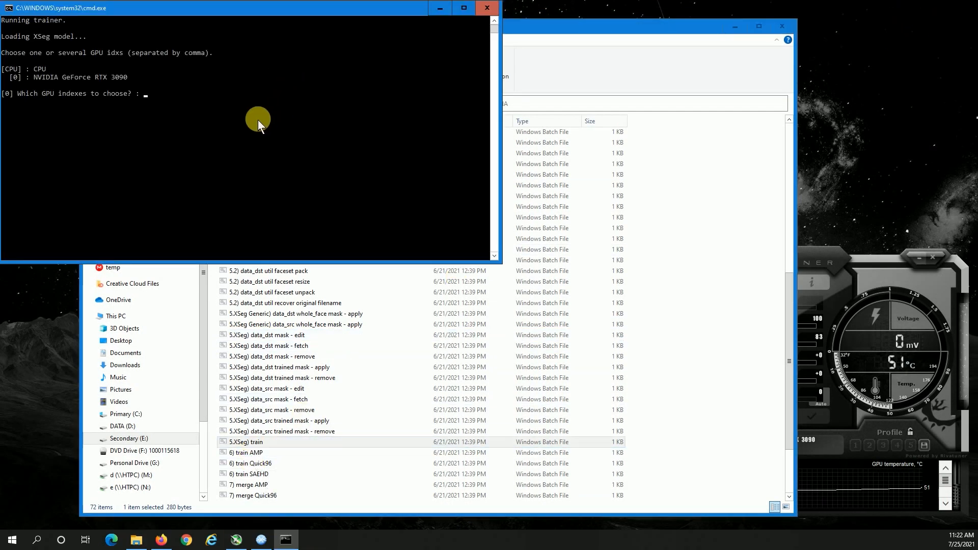
key("Return")
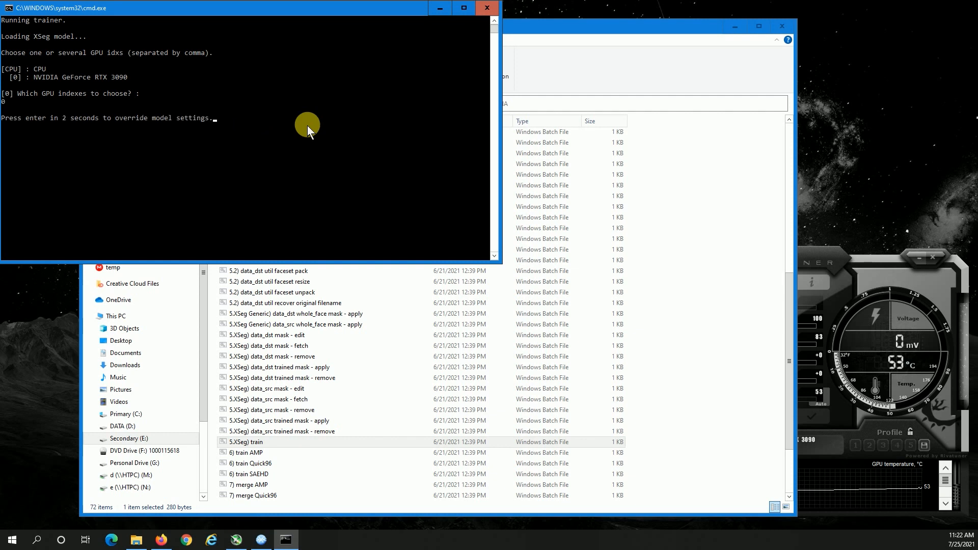
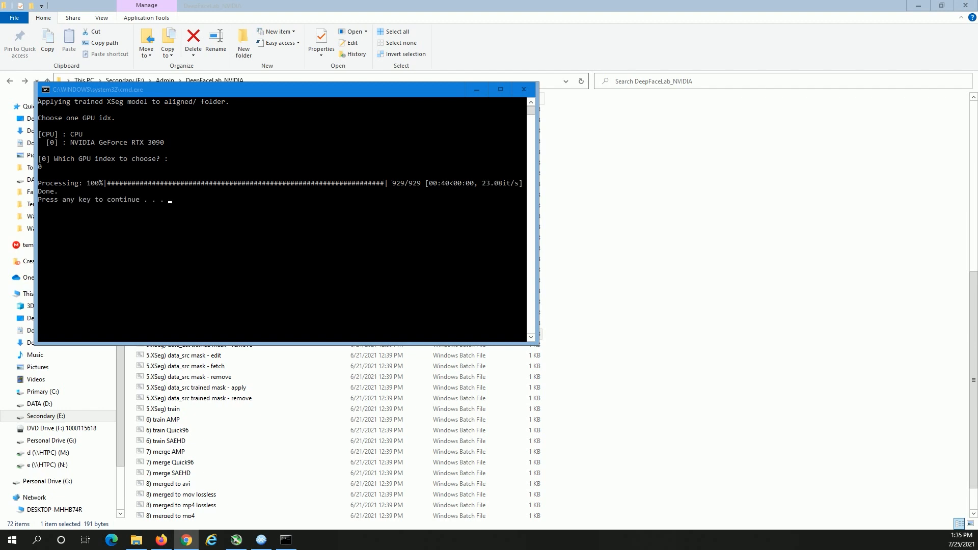
Open 5.XSeg) data_dst mask - edit and review the trained masks over the faces from 00001_0.jpg past 00437_0.jpg
key("Return")
double_click(200, 301)
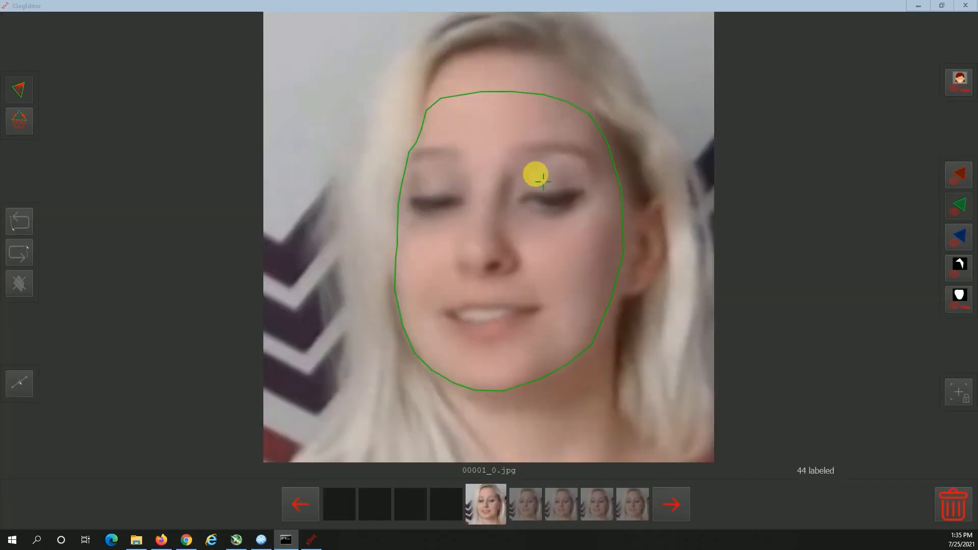
left_click(681, 504)
left_click(301, 504)
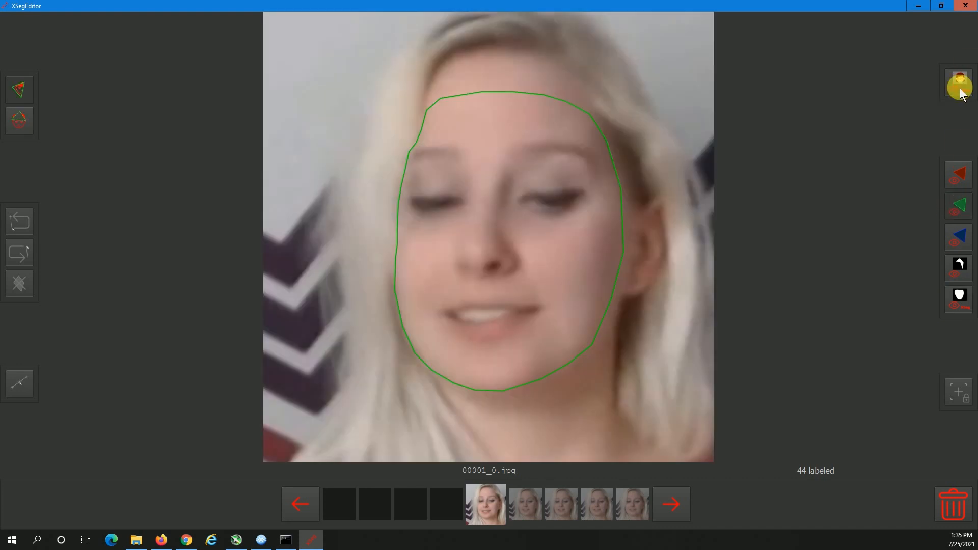
left_click(961, 88)
left_click(674, 508)
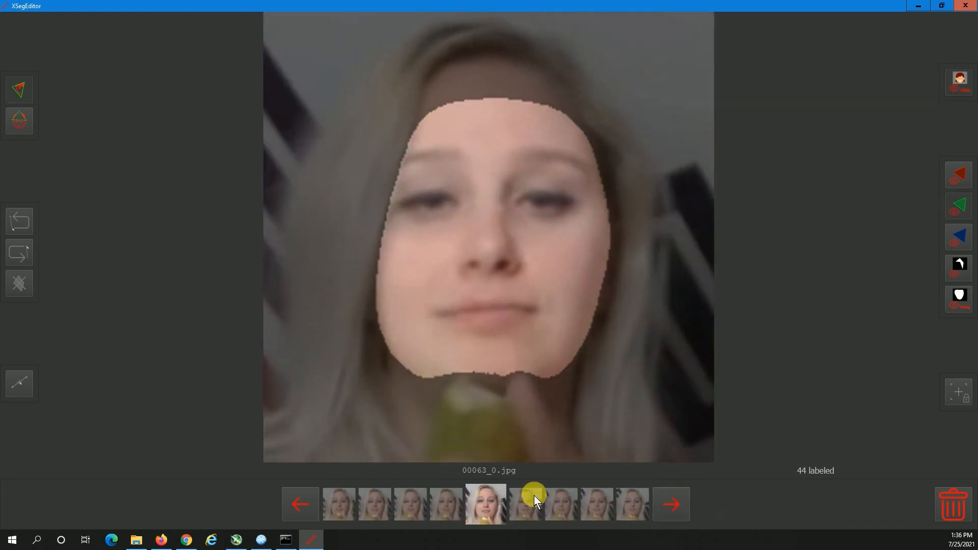
left_click(305, 505)
left_click(680, 503)
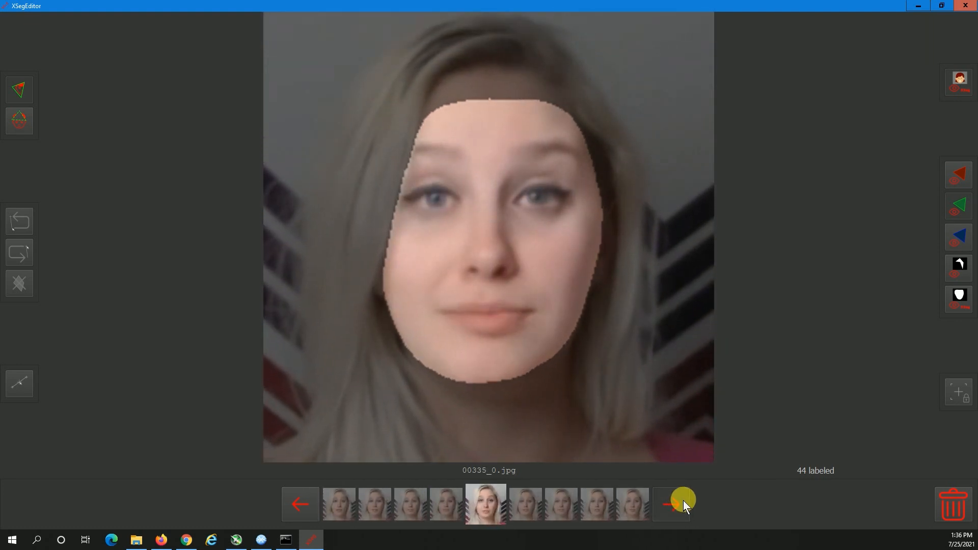
left_click(295, 493)
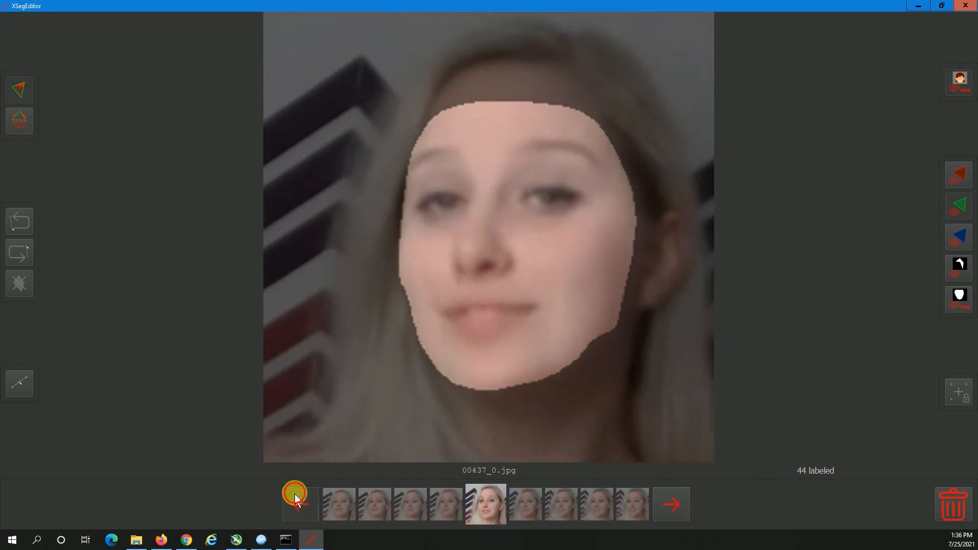
left_click(665, 498)
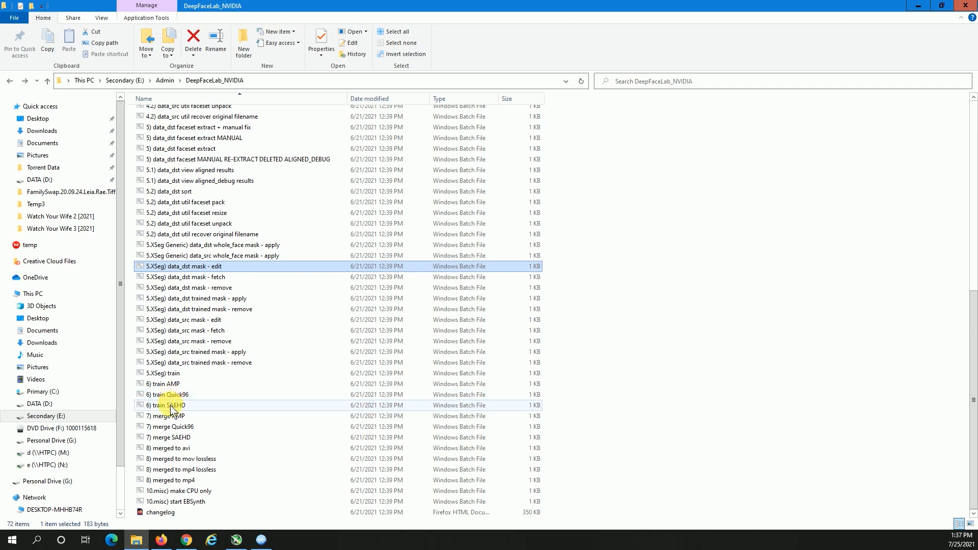
Run 6) train SAEHD with the saved RTM Liae-UD-256 model on GPU index 0 and choose to override its settings
left_click(171, 406)
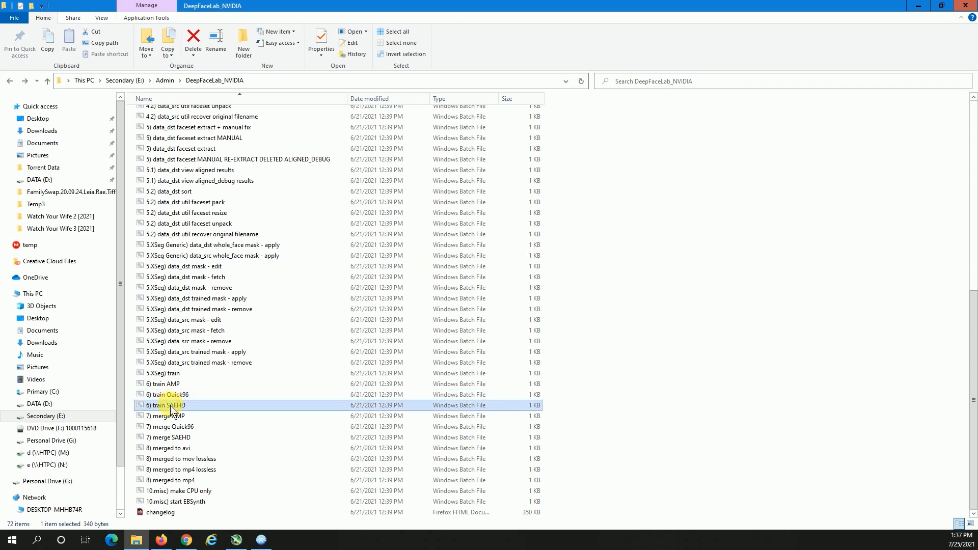
double_click(174, 406)
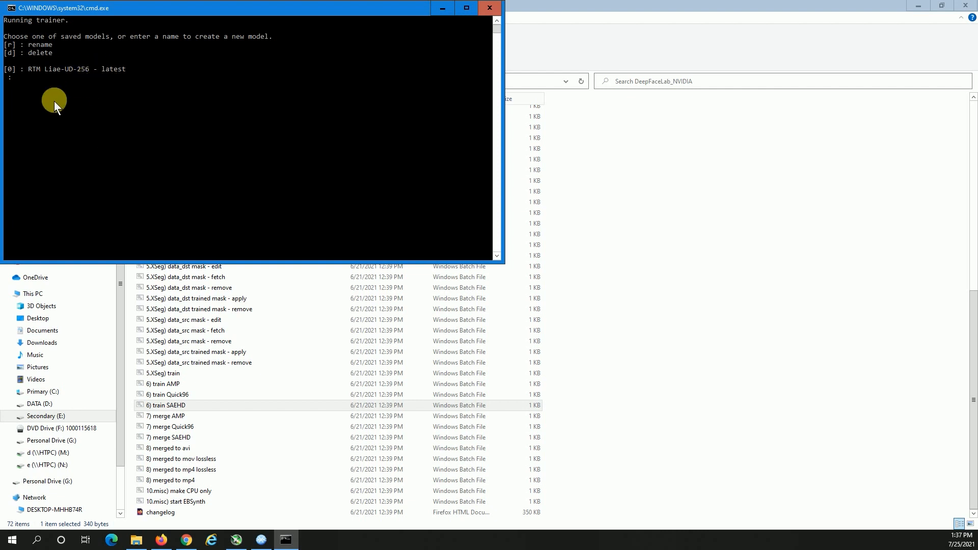
key("Return")
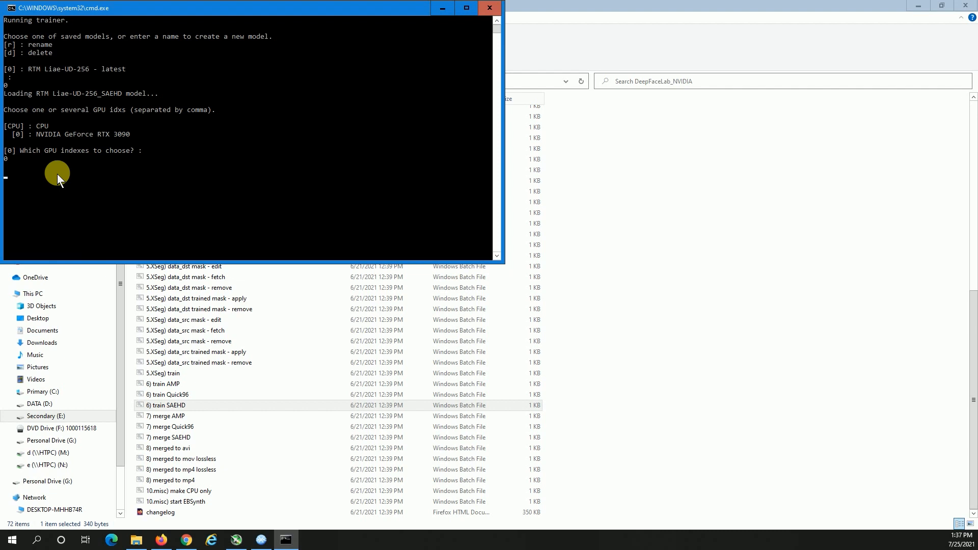
key("Return")
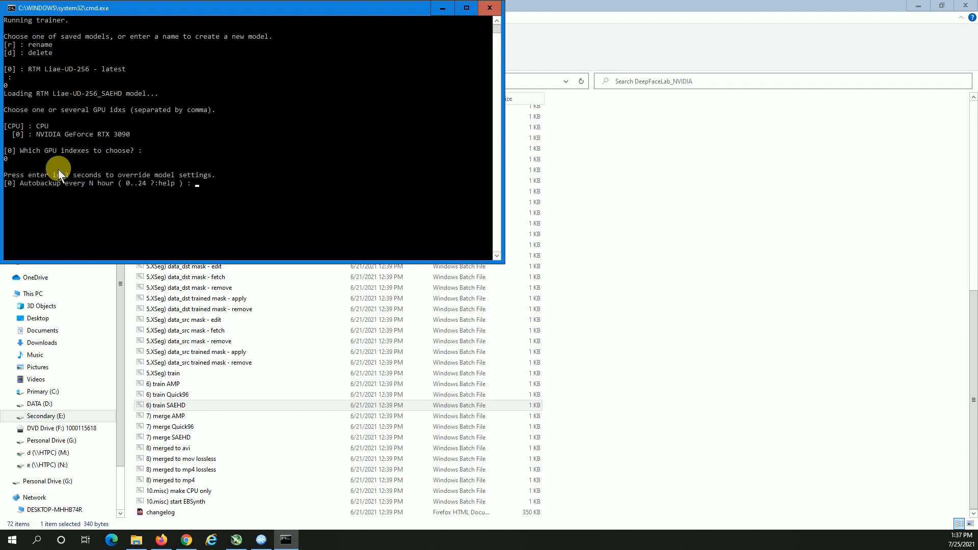
Keep autobackup at 0 and preview history and random SRC/DST flips at n, with target iteration 0 and batch size 10
key("Return")
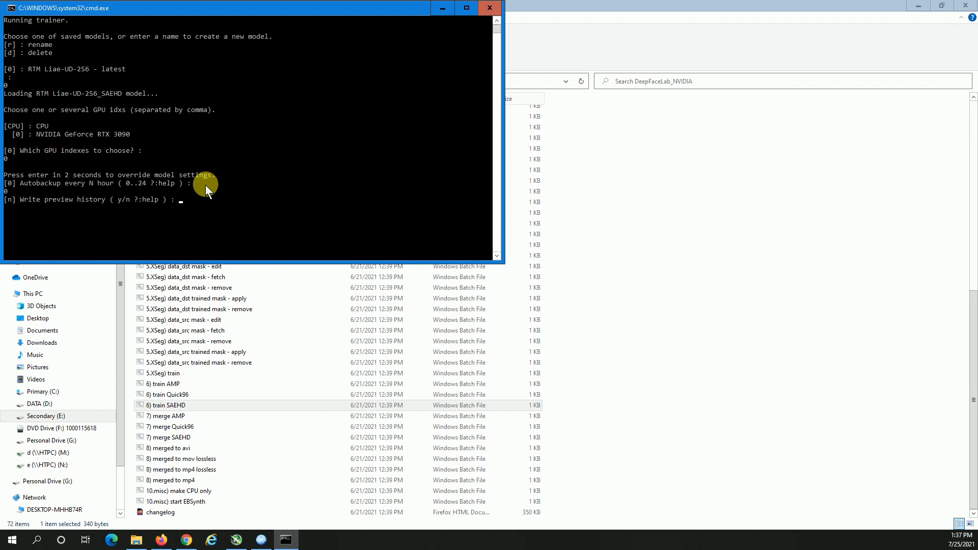
key("Return")
type("00000] Target iteration : 0")
key("Return")
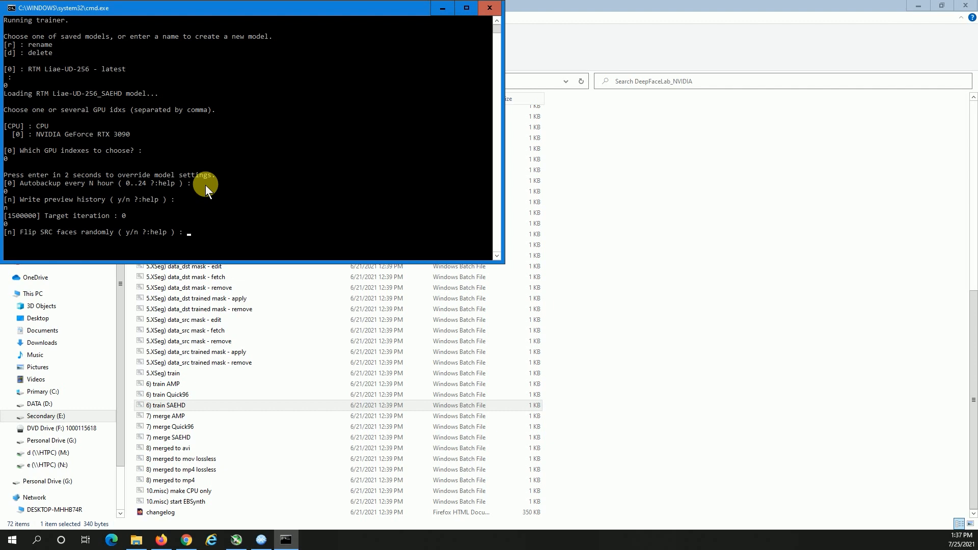
key("Return")
key("Return")
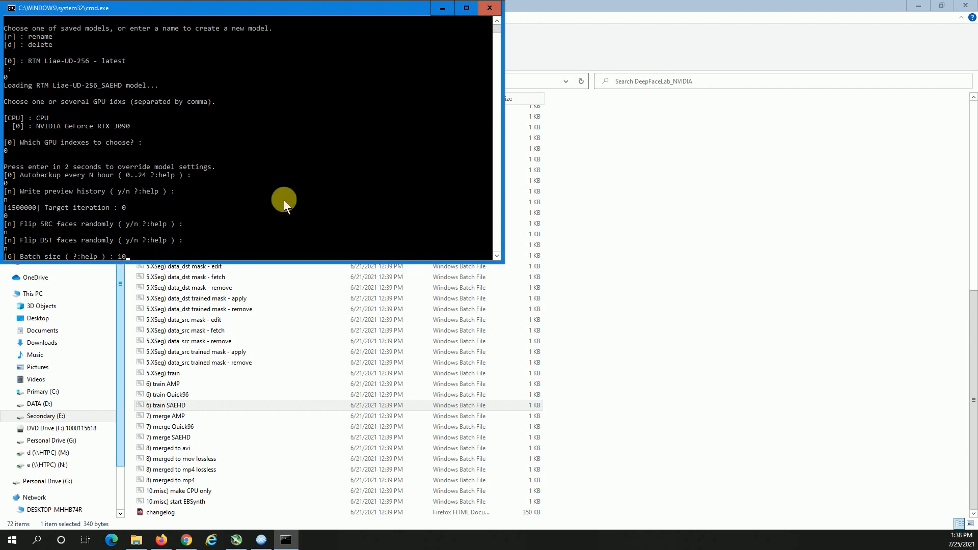
key("Return")
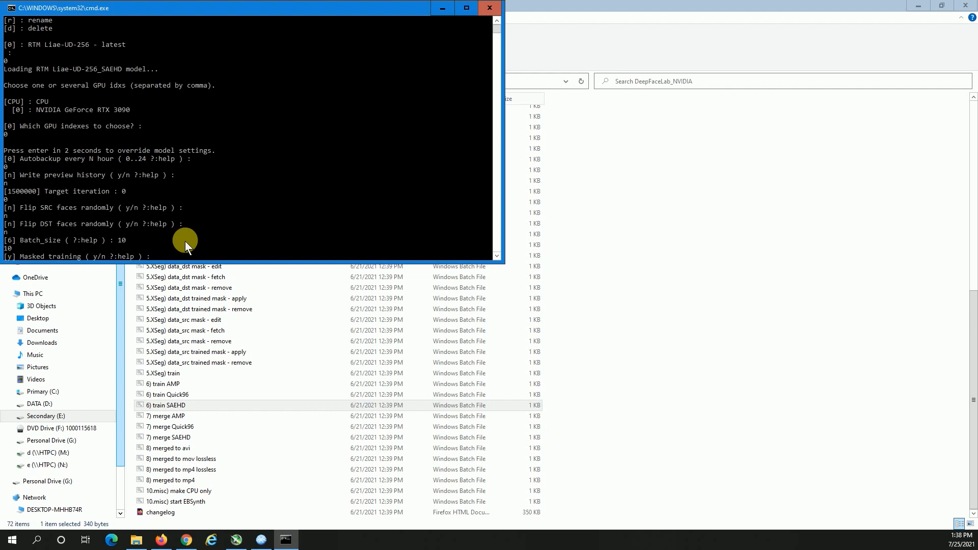
Keep masked training, uniform yaw distribution, models and optimizer on GPU and AdaBelief at y, and set eyes and mouth priority to n
key("Return")
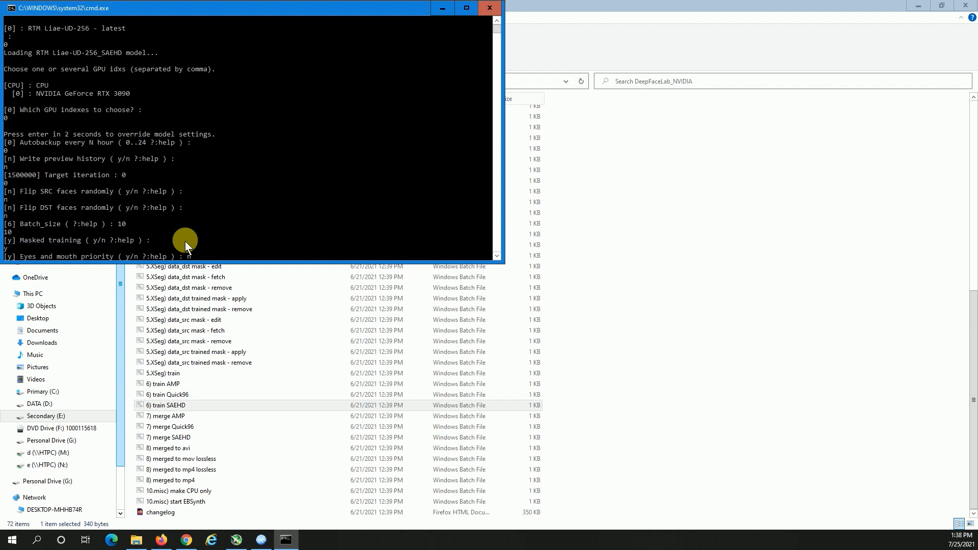
key("Return")
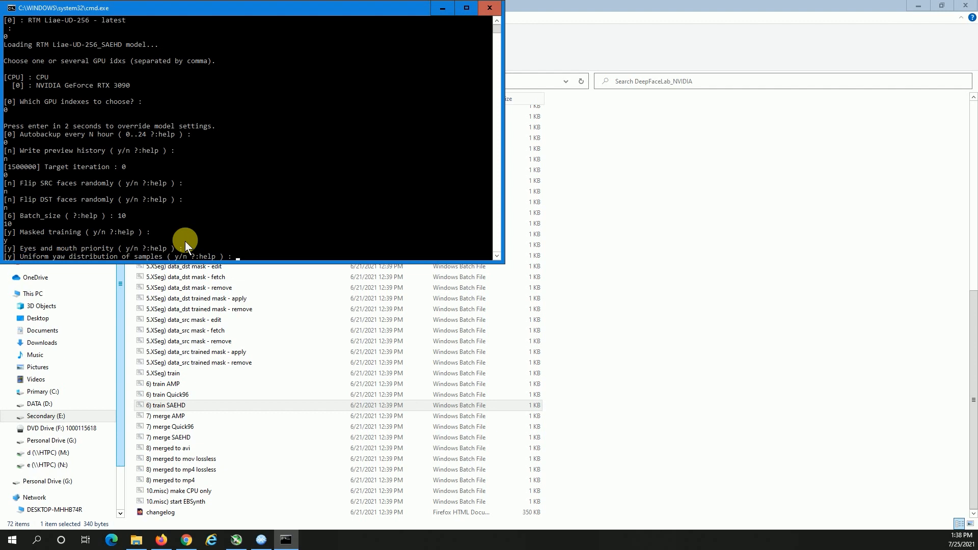
key("Return")
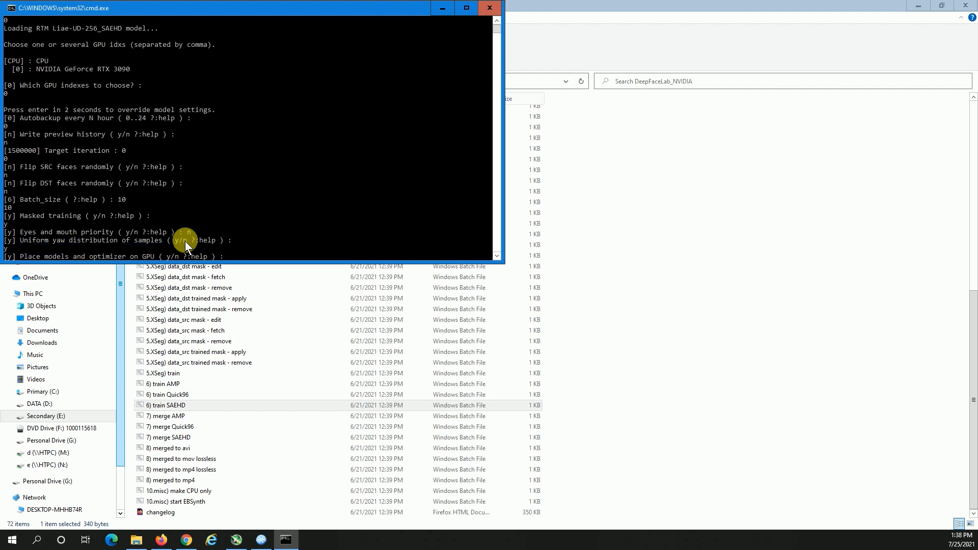
key("Return")
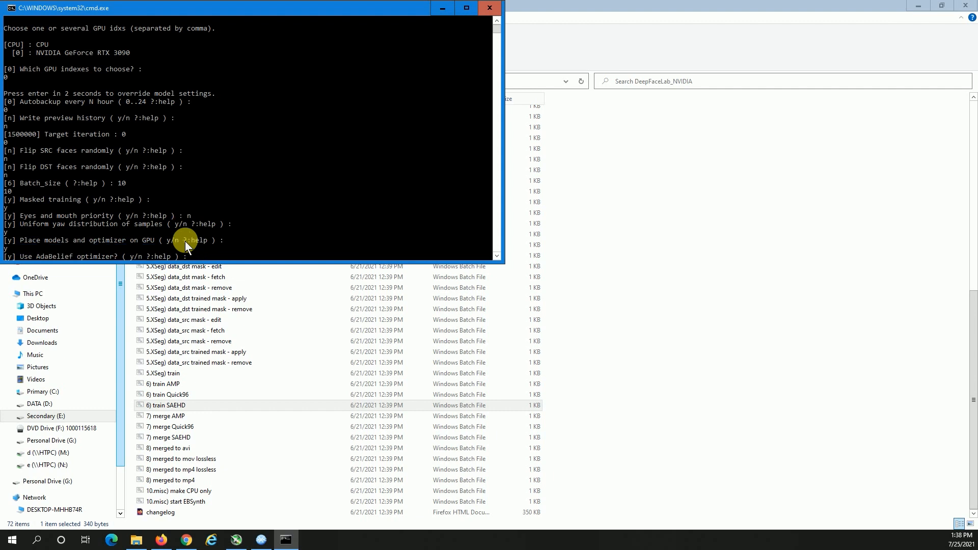
key("Return")
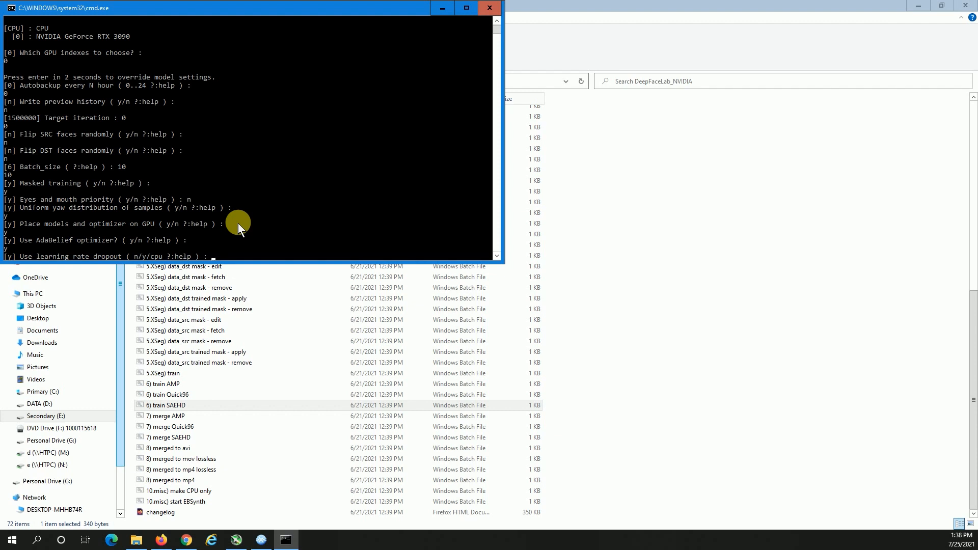
Keep learning rate dropout at y, set random warp of samples to y and GAN power to 0
key("Return")
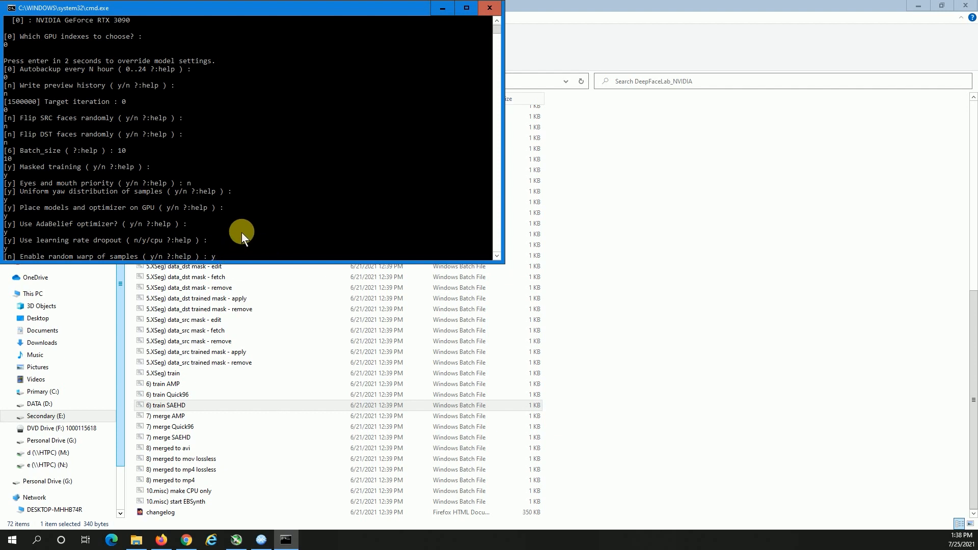
key("Return")
type("0")
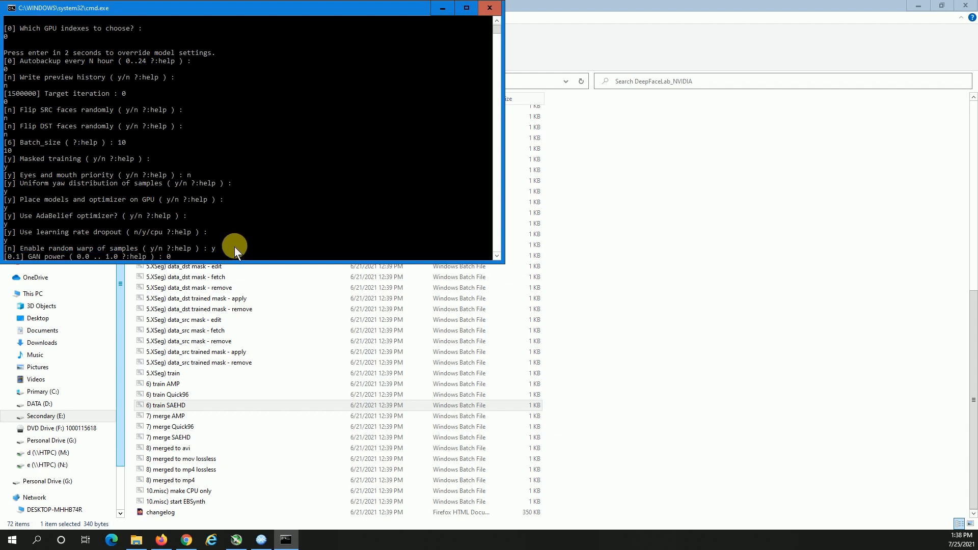
key("Return")
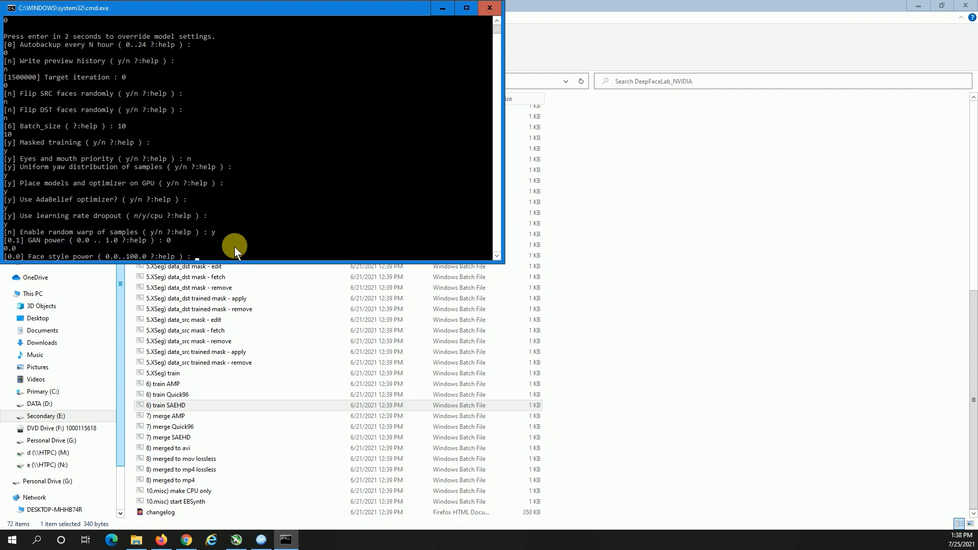
Start training with face and background style power 0.0, color transfer lct, and gradient clipping and pretraining mode at n
key("Return")
key("Return")
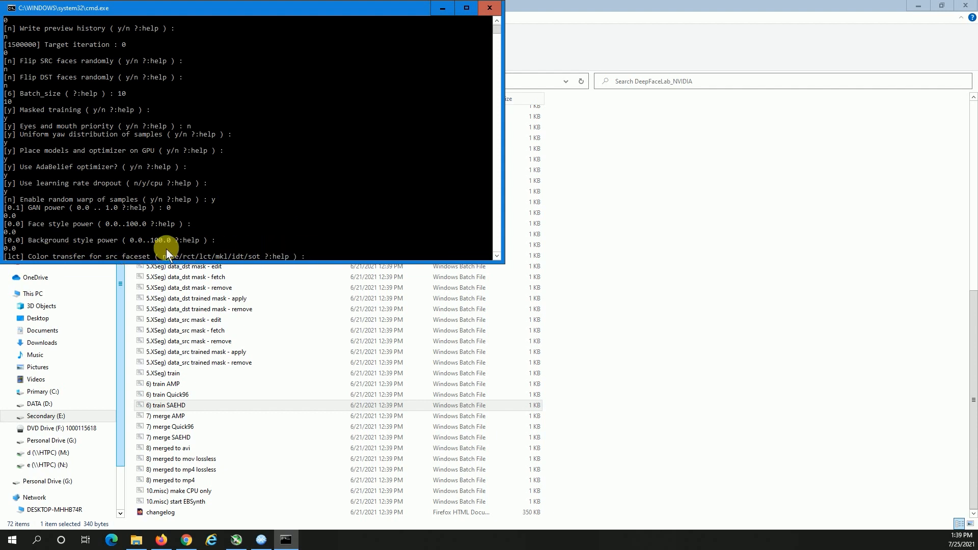
key("Return")
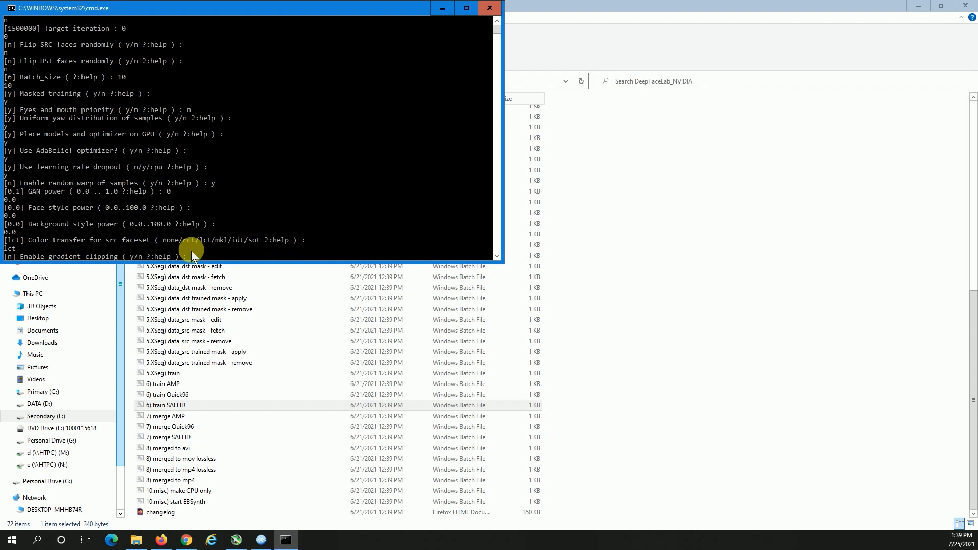
key("Return")
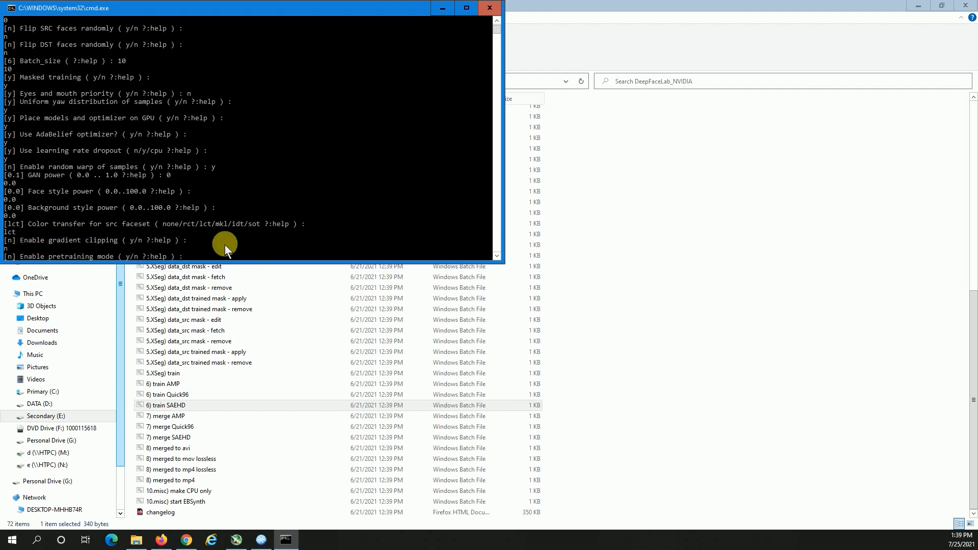
key("Return")
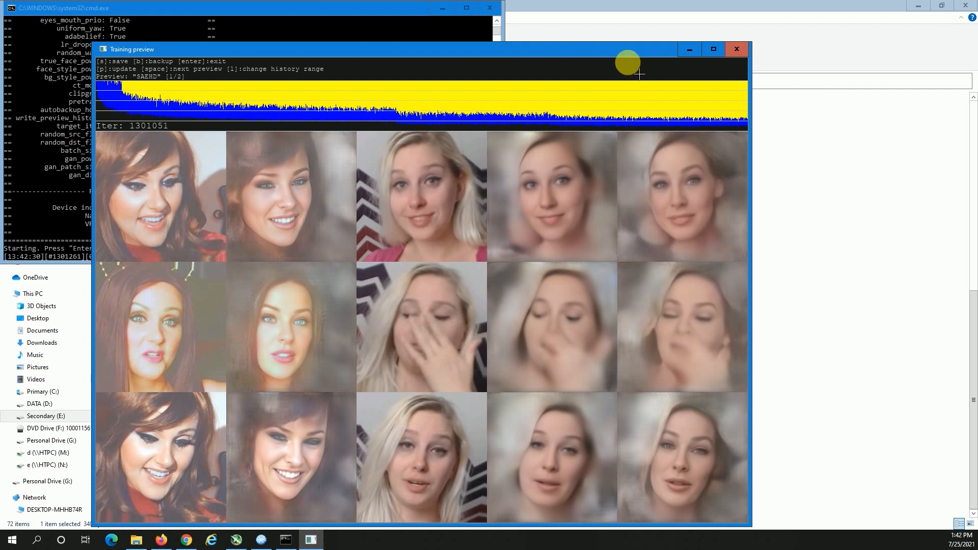
Open MSI Afterburner and apply a manual GPU fan speed of 80%
left_click(236, 540)
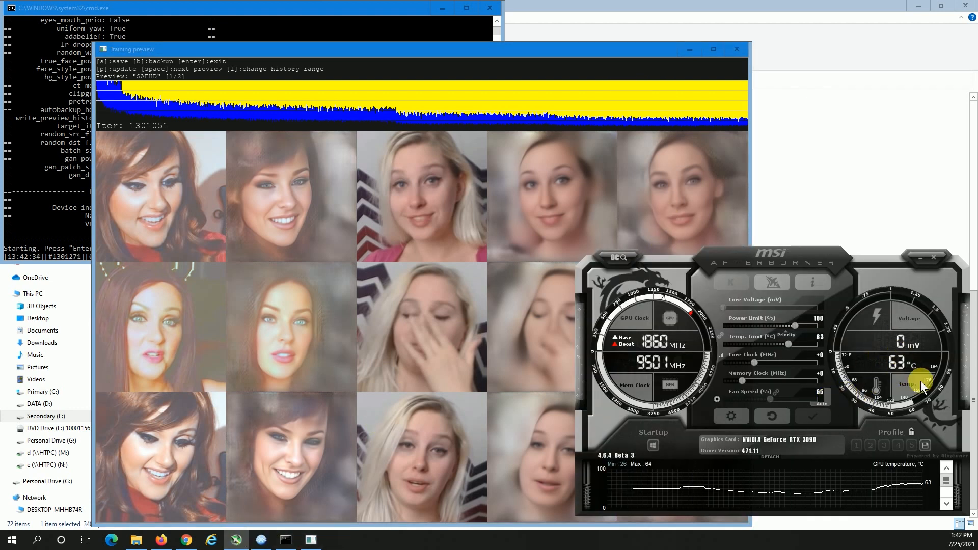
left_click_drag(770, 400, 779, 400)
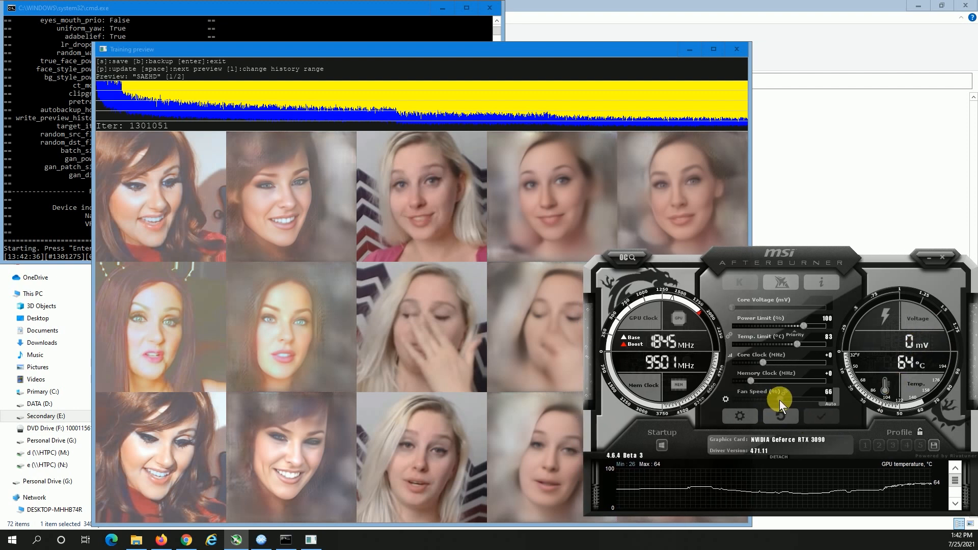
left_click(829, 406)
left_click_drag(784, 403, 802, 401)
left_click(825, 420)
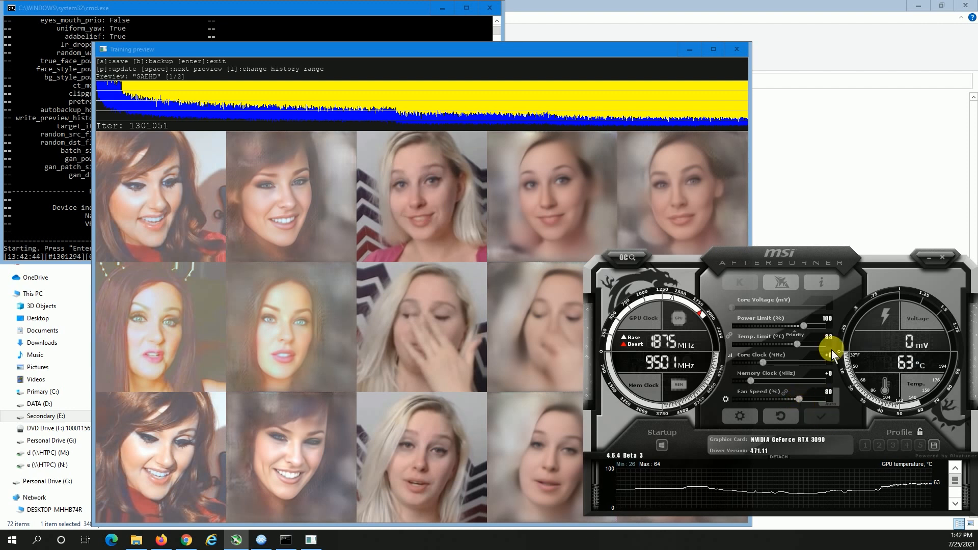
left_click_drag(828, 257, 824, 267)
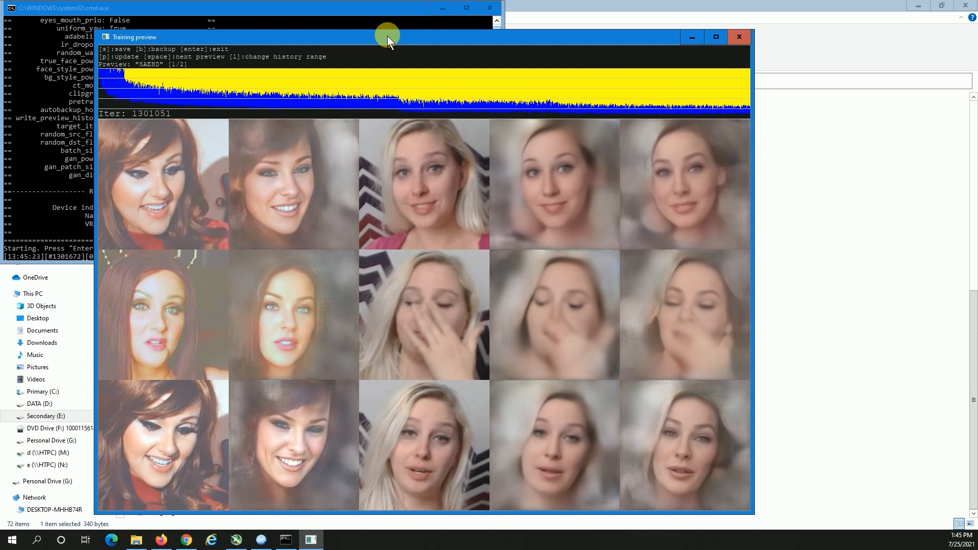
Refresh the SAEHD training preview several times to examine the predicted faces, and look over the training settings and loss values in the console
key("p")
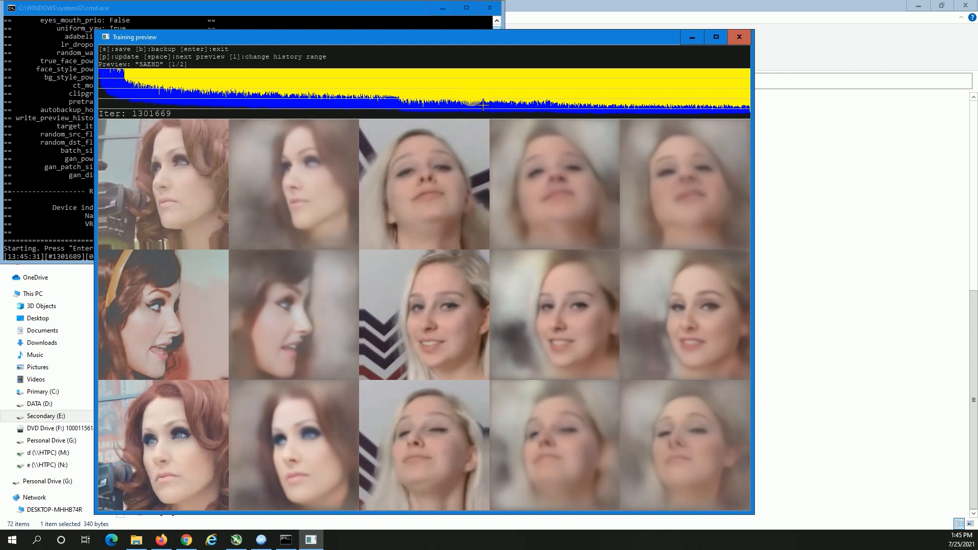
key("p")
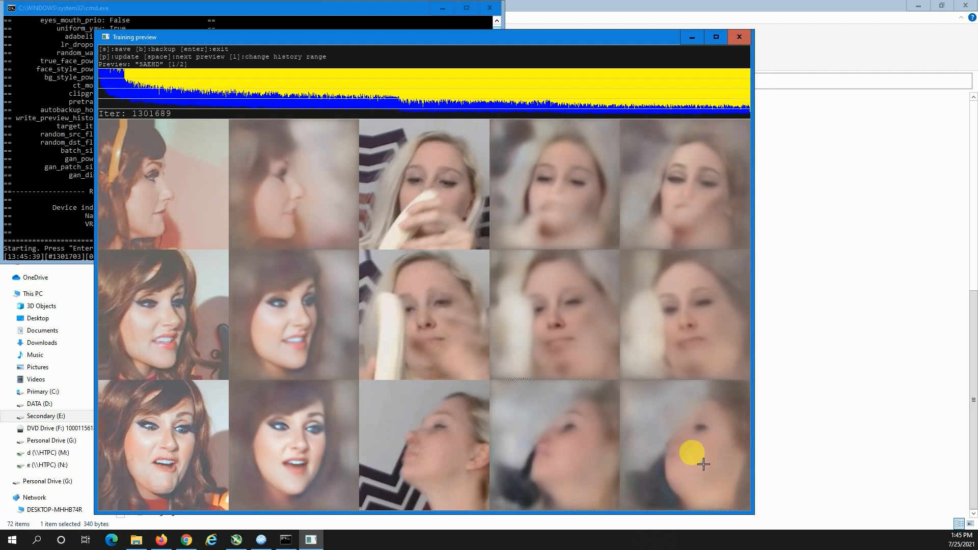
left_click(302, 13)
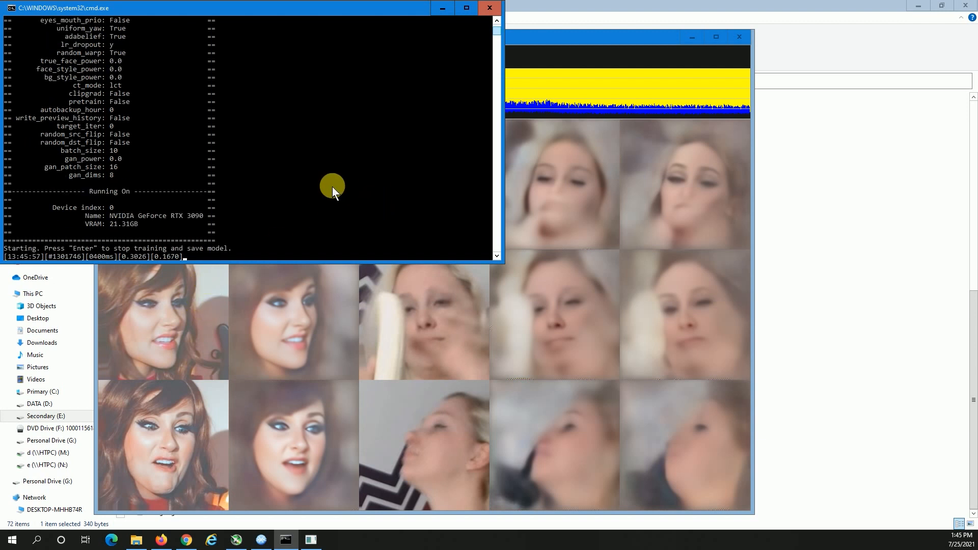
left_click_drag(140, 274, 118, 414)
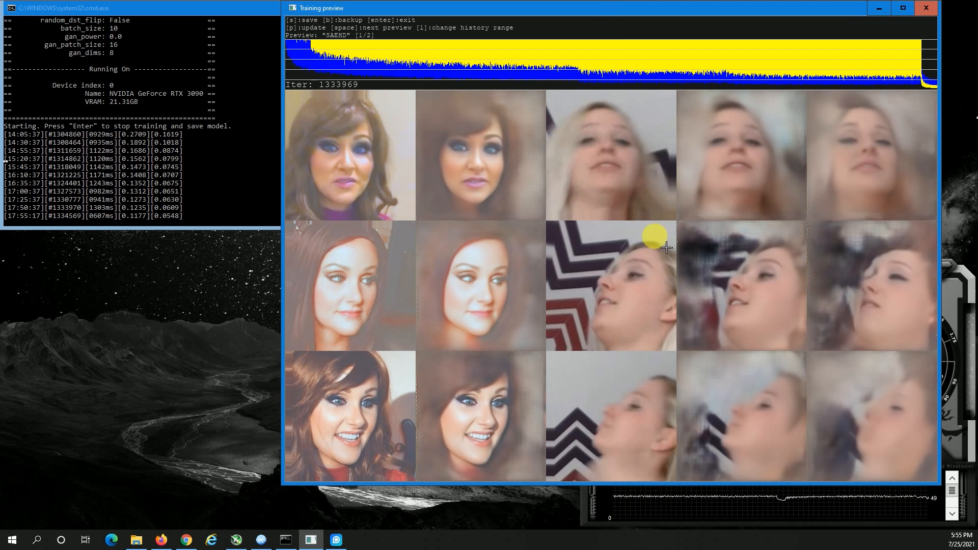
key("p")
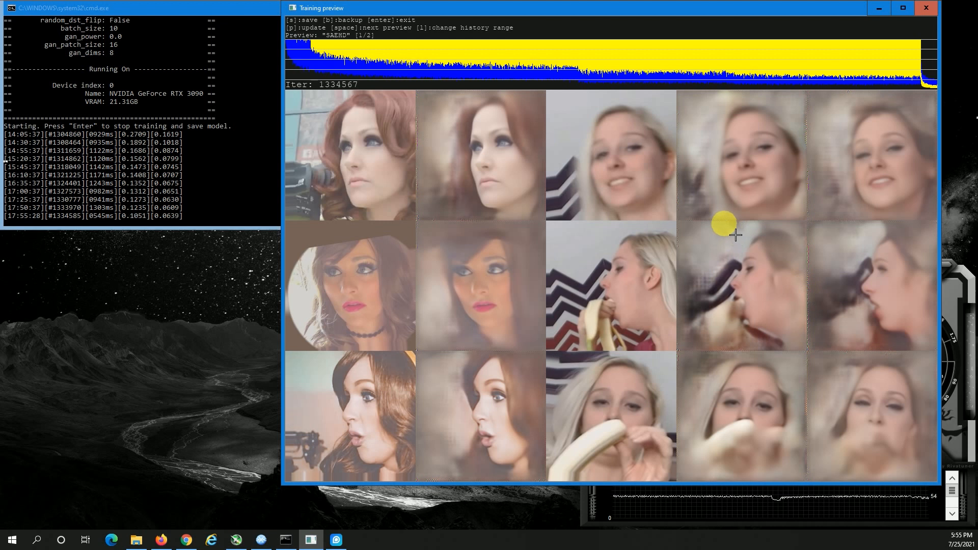
key("p")
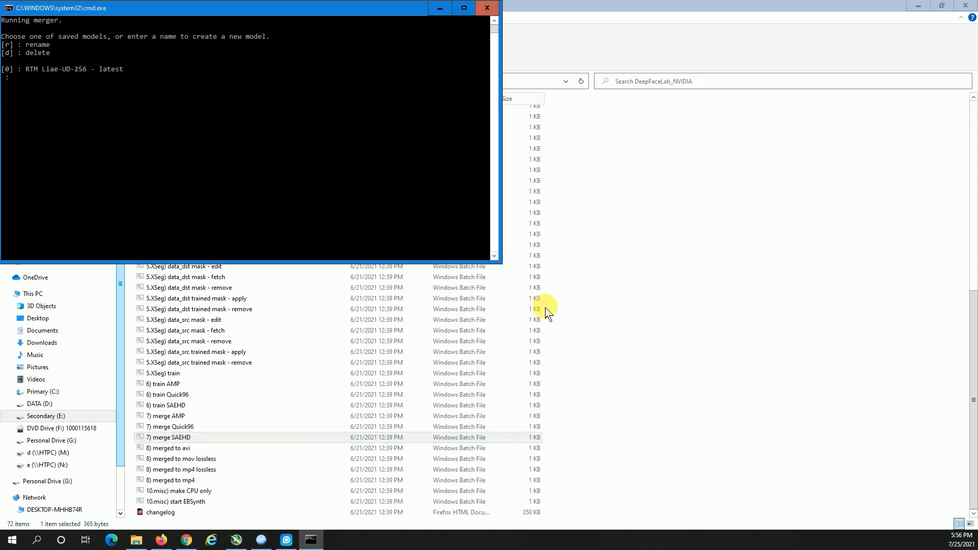
Run 7) merge SAEHD with the saved RTM Liae-UD-256 model on GPU index 0 and switch the Merger from help to the frame view
key("Return")
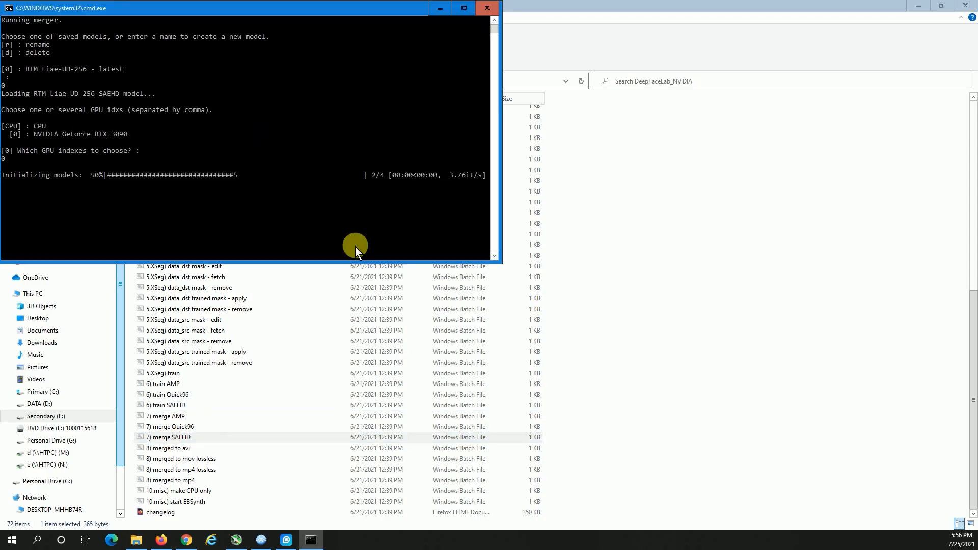
key("Return")
key("Return")
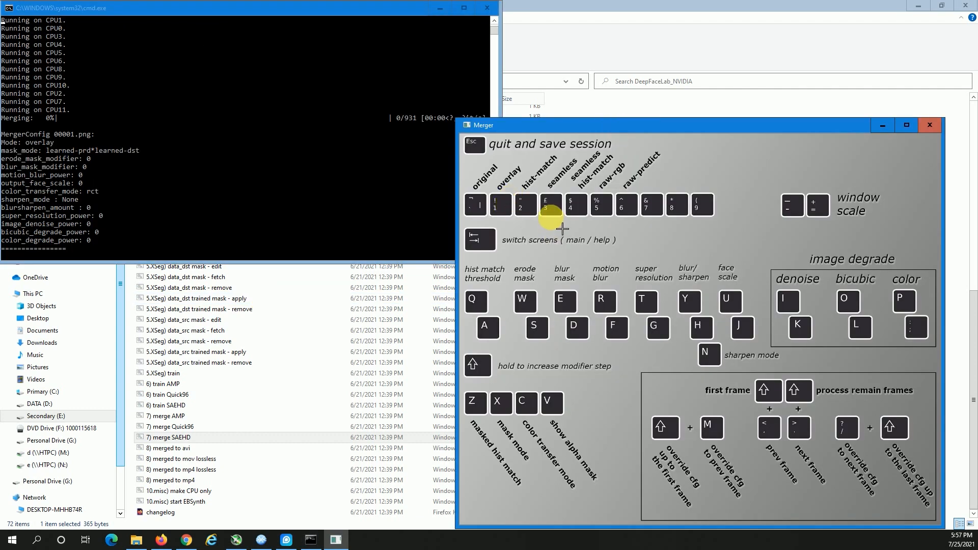
key("Tab")
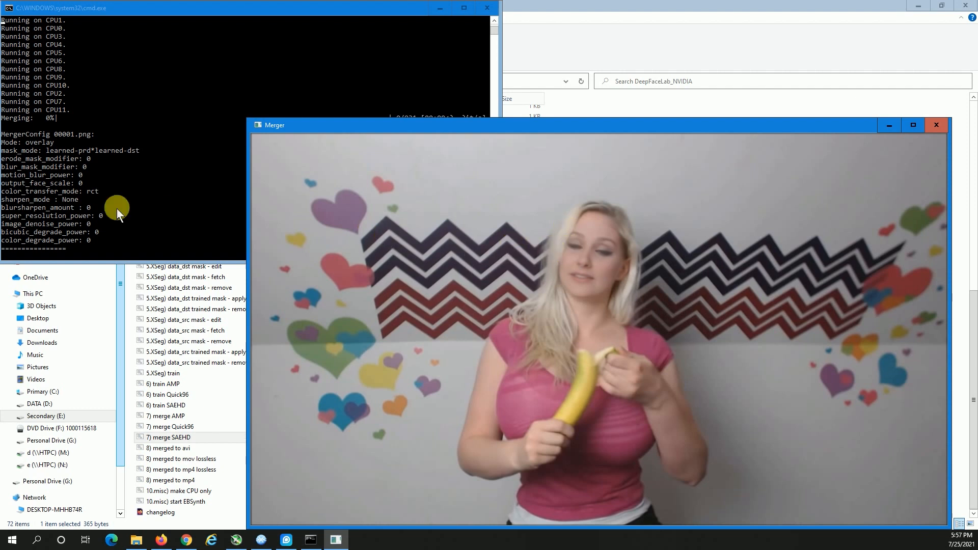
Preview the hist-match and seamless modes on frame 00001.png and set the merge mode to seamless-hist-match
key("2")
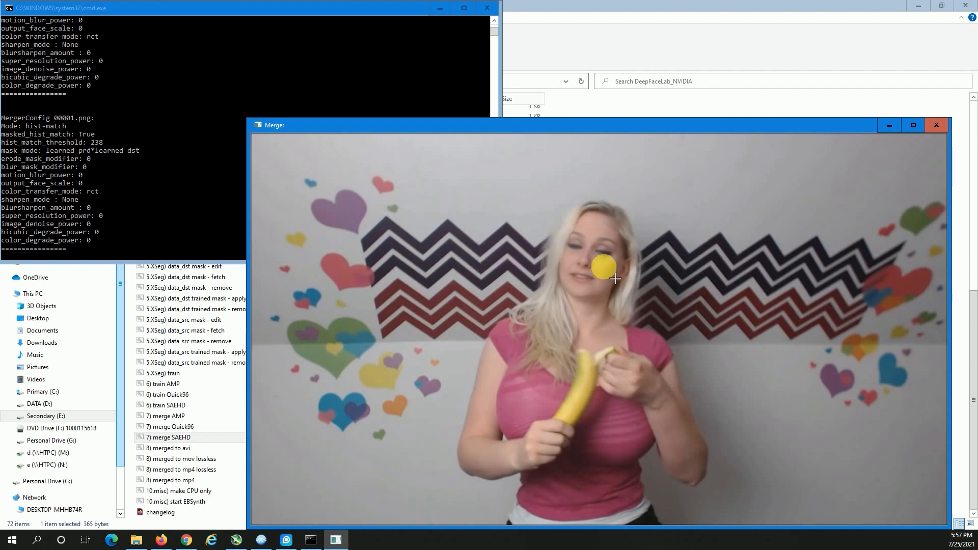
key("3")
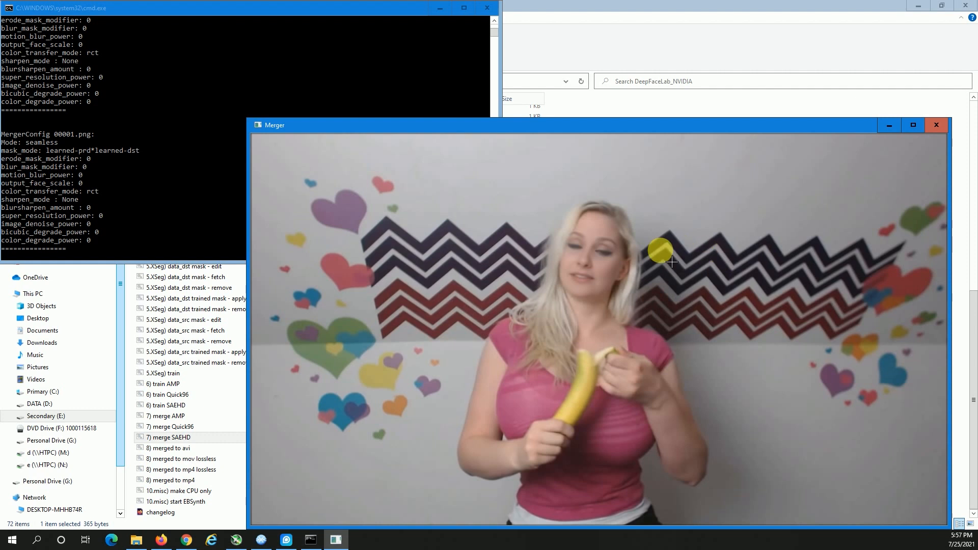
key("5")
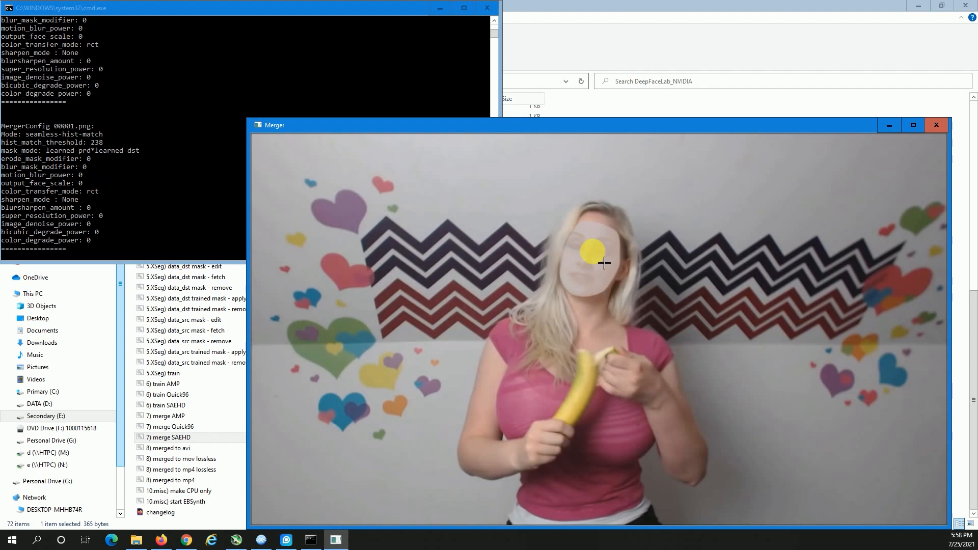
Set the color transfer mode to lct and the mask mode to learned-prd*learned-dst*XSeg-prd*XSeg-dst
key("c")
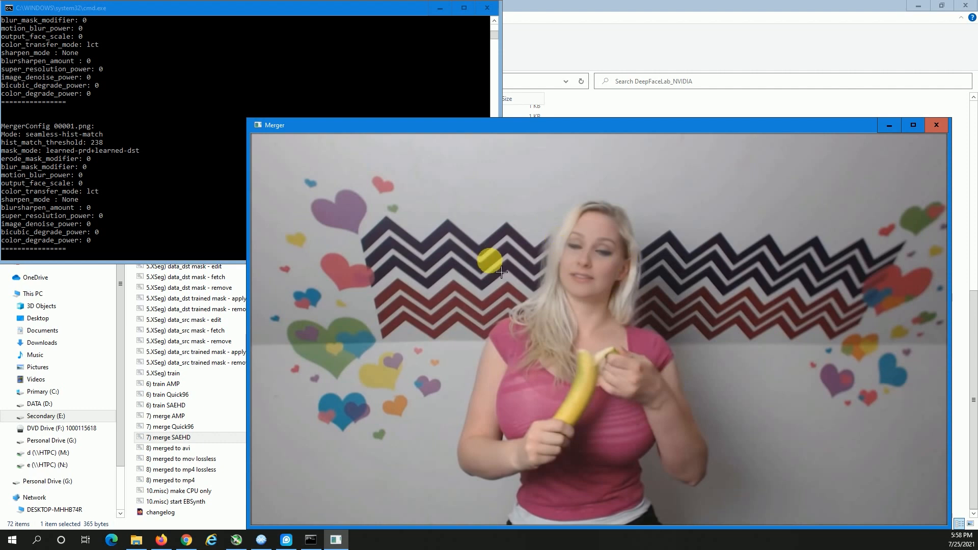
key("x")
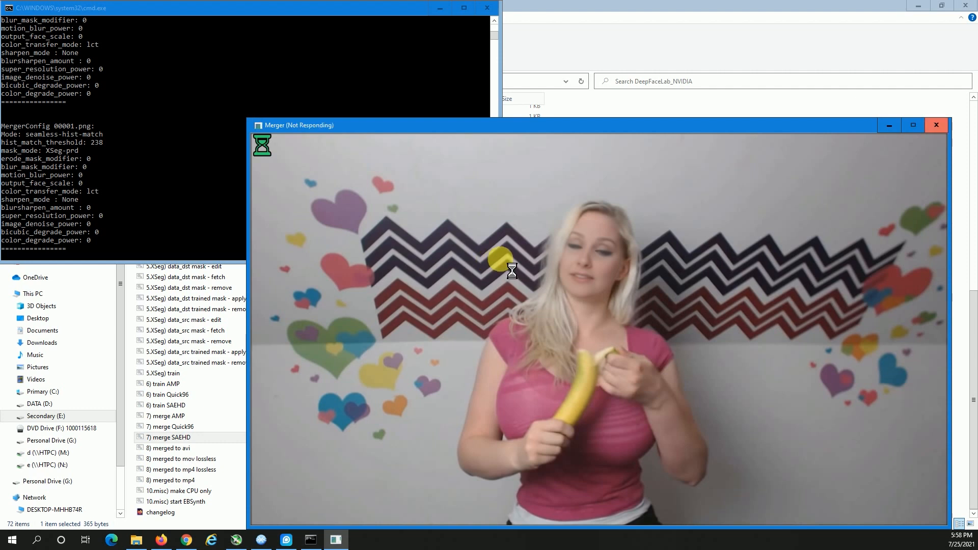
key("x")
key("x")
key("x")
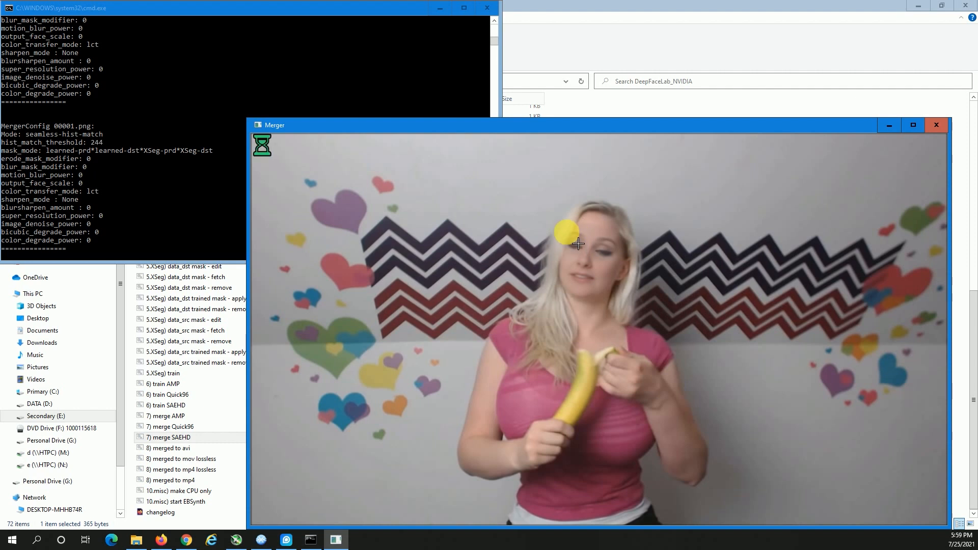
Raise the hist match threshold to 255 for frame 00001.png
key("q")
key("q")
key("q")
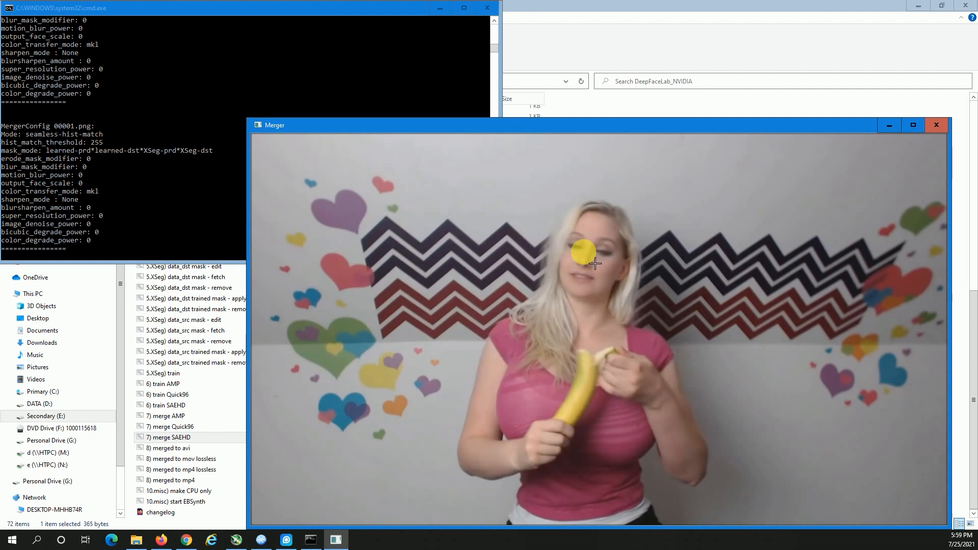
Preview the available color transfer modes on frame 00001.png, including mkl-m and idt-m, and set the color transfer mode to idt
key("w")
key("c")
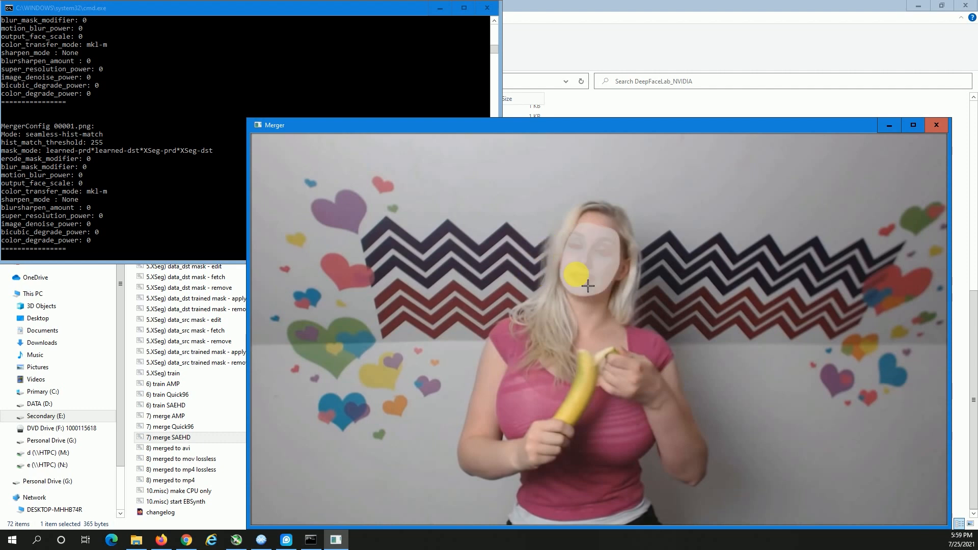
key("c")
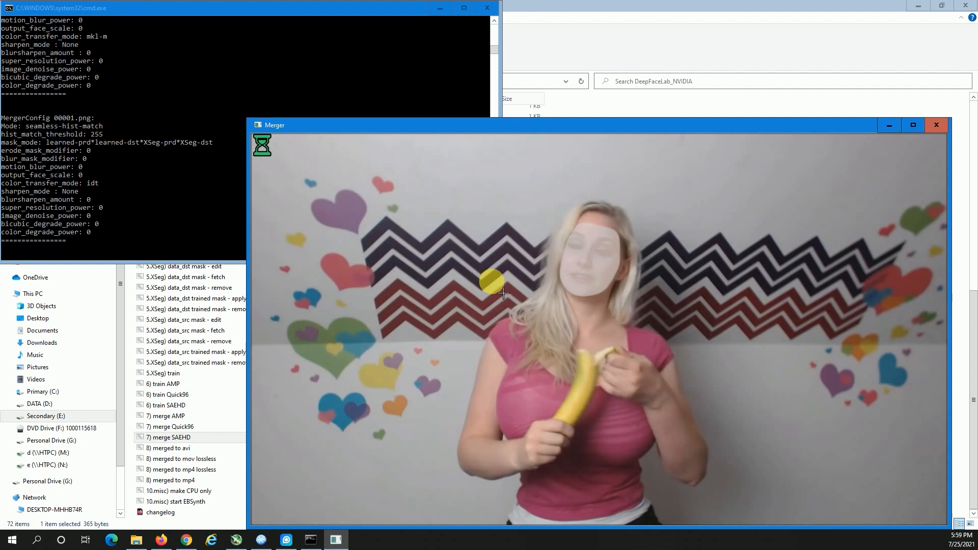
key("c")
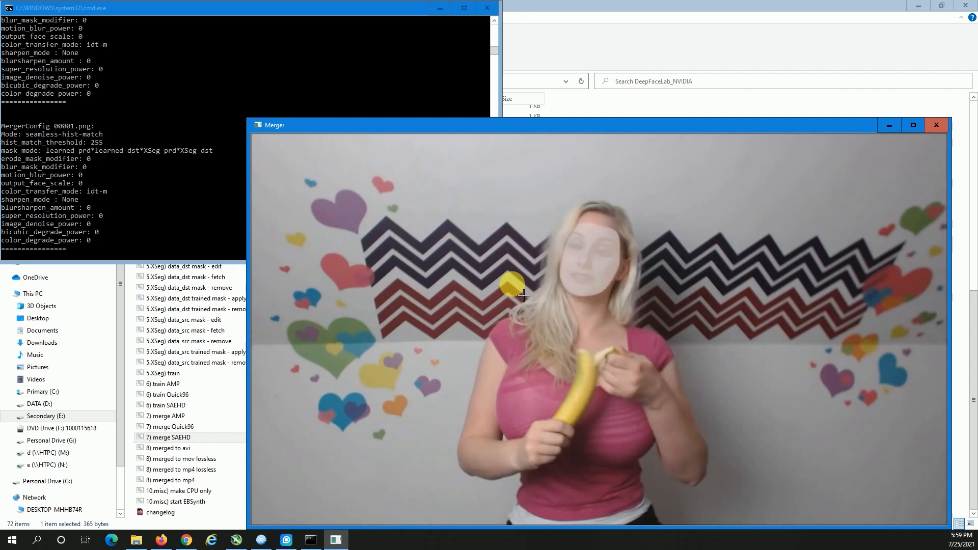
key("c")
key("c")
key("c")
key("c")
key("c")
key("c")
key("c")
key("c")
Start automatic merging of the remaining frames with the seamless-hist-match and idt settings
key("shift+period")
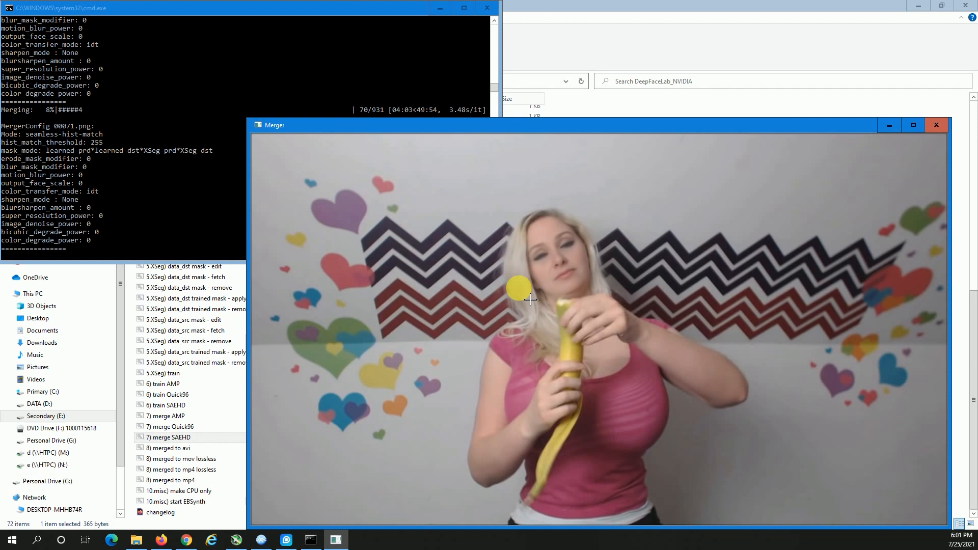
key("shift+w")
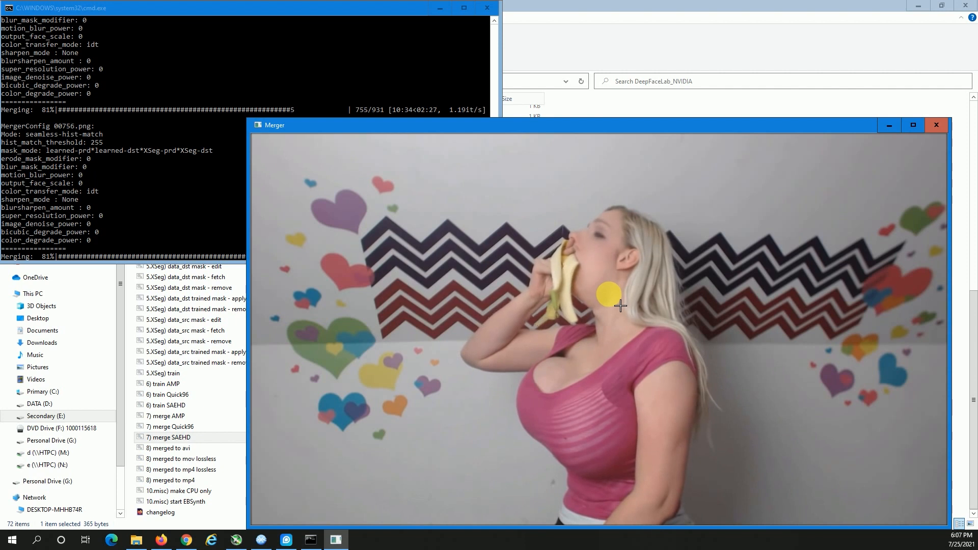
Go back through the merged frames to 00750.png and forward to 00762.png to examine the face where the banana covers the mouth
key("comma")
key("comma")
key("comma")
key("comma")
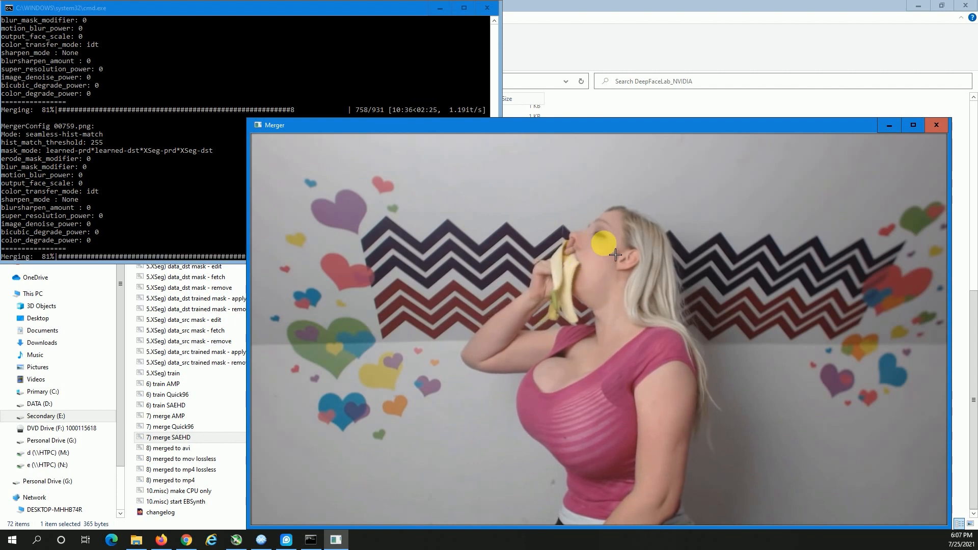
key("comma")
key("comma")
key("comma")
key("comma")
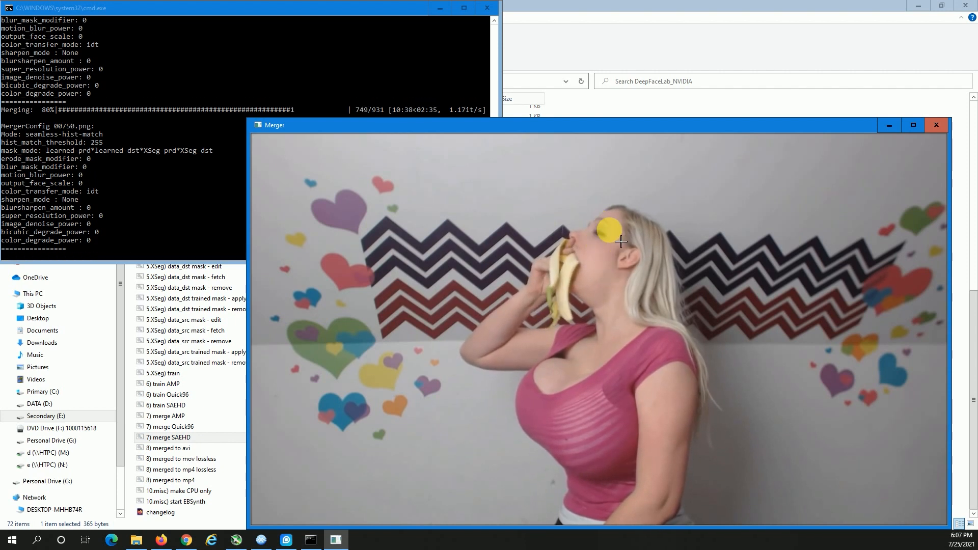
key("period")
key("period")
key("period")
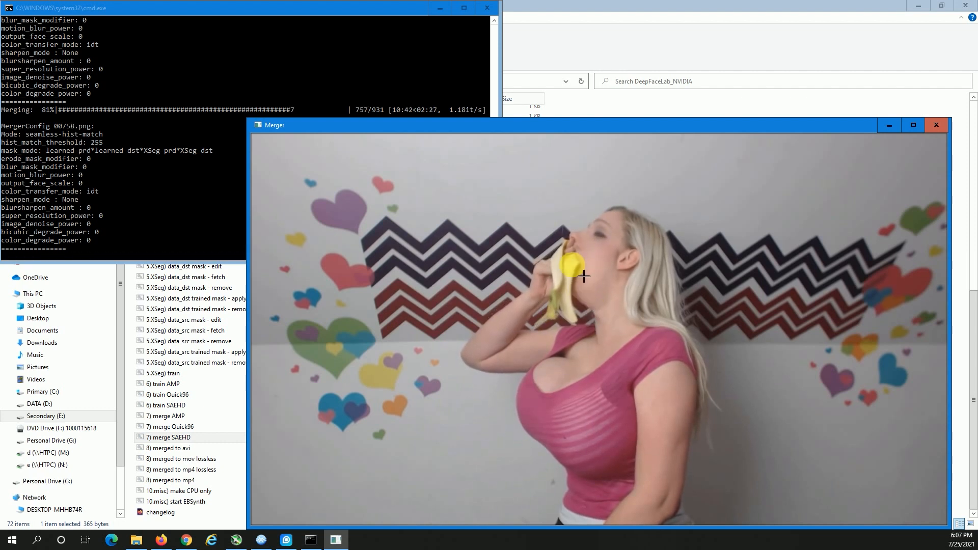
key("period")
key("period")
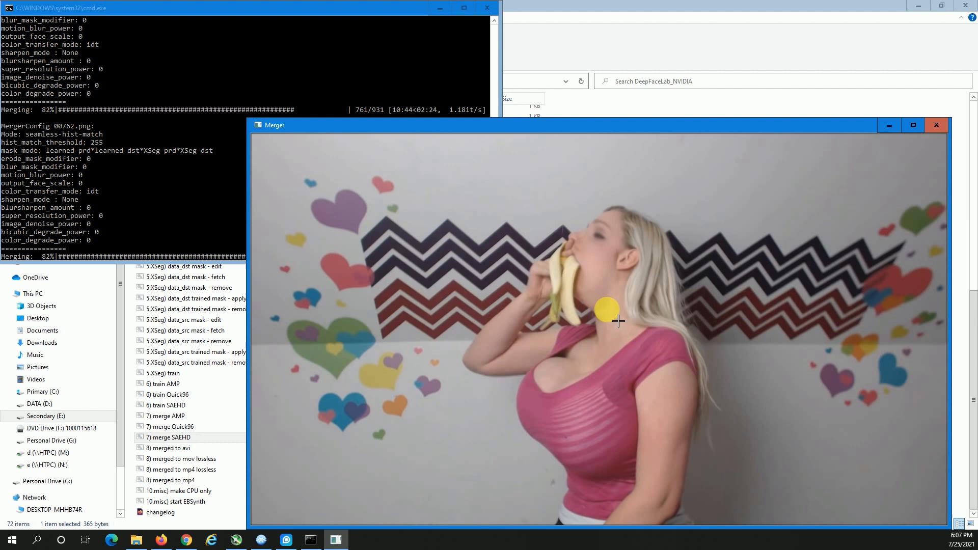
Advance the merge frame by frame from 00762.png to 00842.png, checking the face mask around the banana and the profile view
key("period")
key("period")
key("period")
key("period")
key("period")
key("period")
key("period")
key("period")
key("period")
key("period")
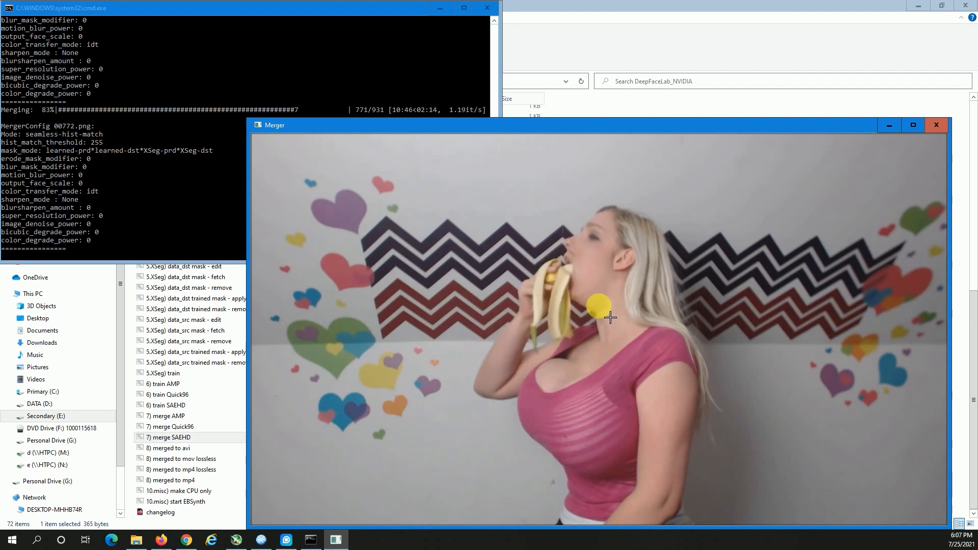
key("period")
key("period")
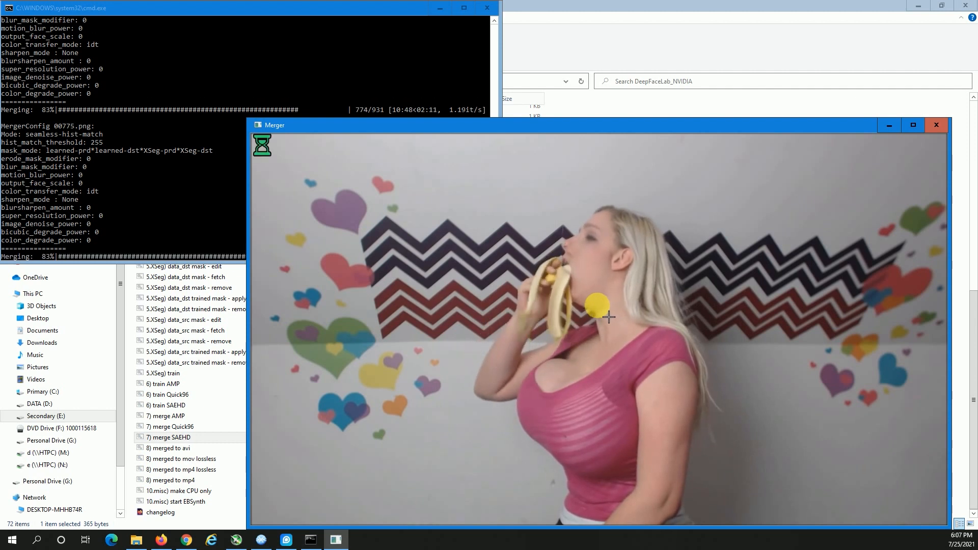
key("period")
key("period")
key("period")
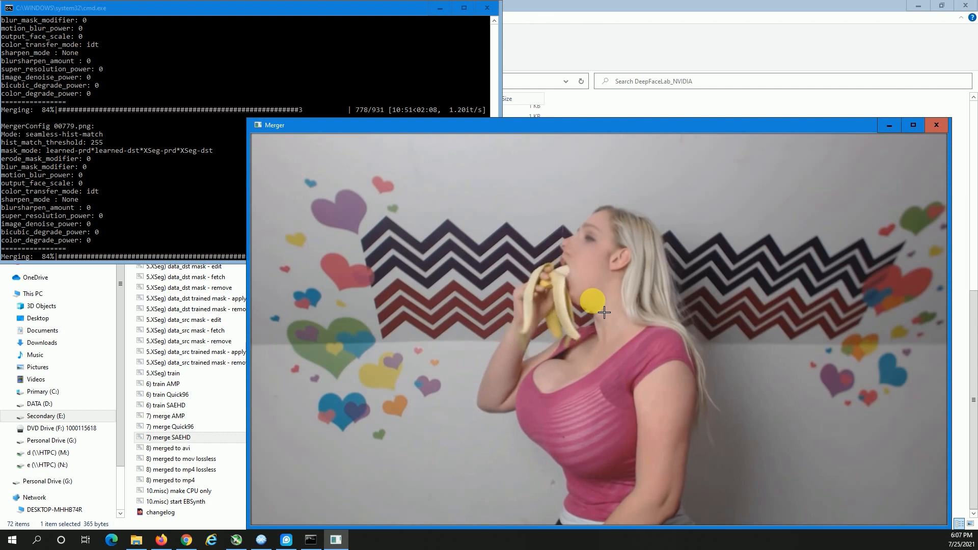
key("period")
key("period")
key("period")
key("period")
key("period")
key("period")
key("period")
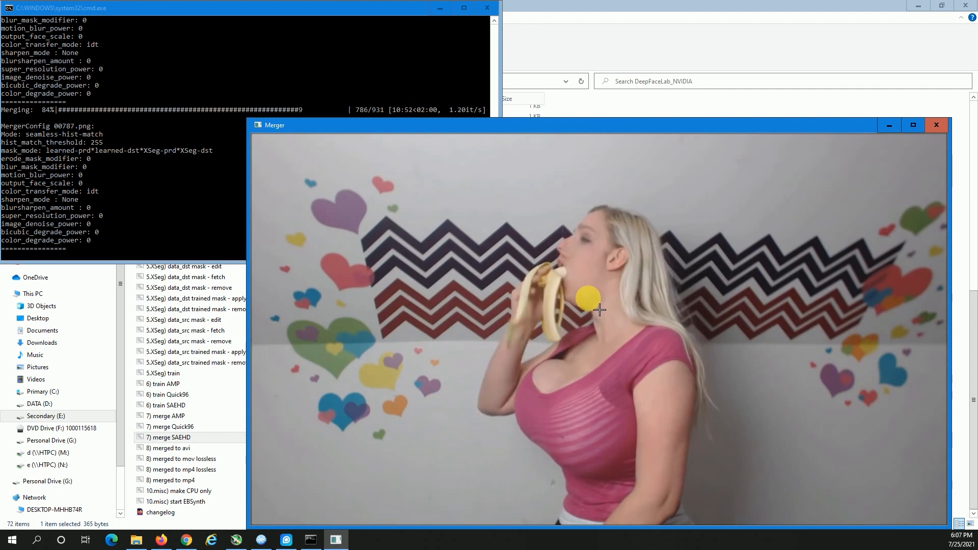
key("period")
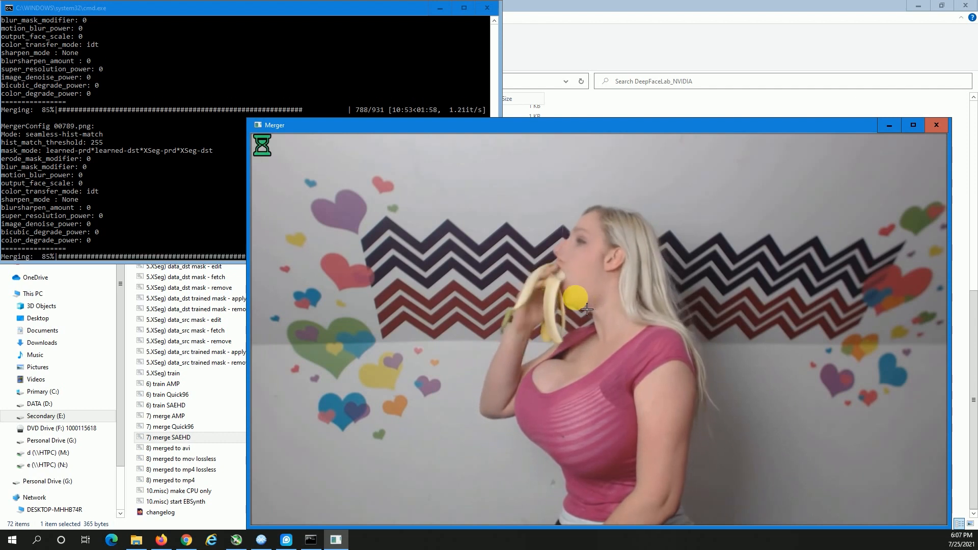
key("period")
key("period")
key("period")
key("period")
key("period")
key("period")
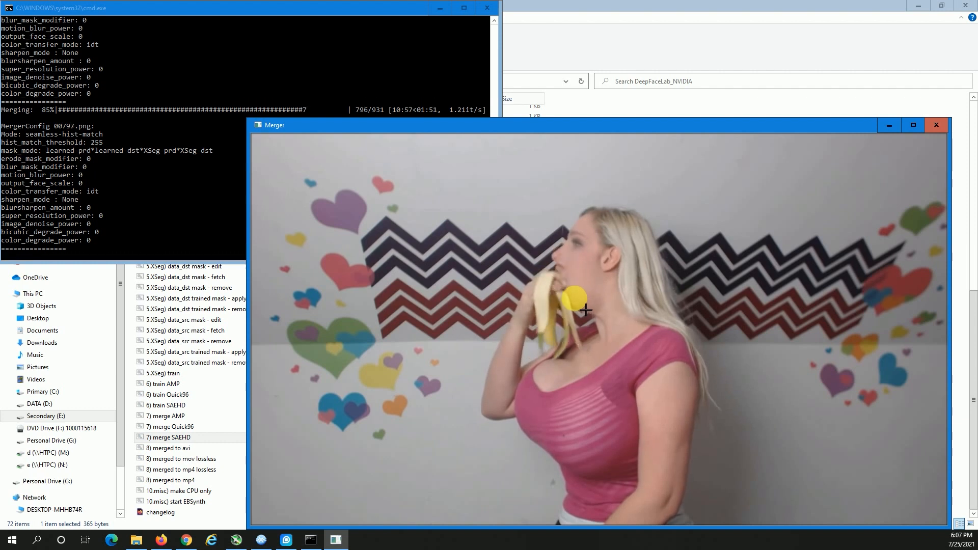
key("period")
key("period")
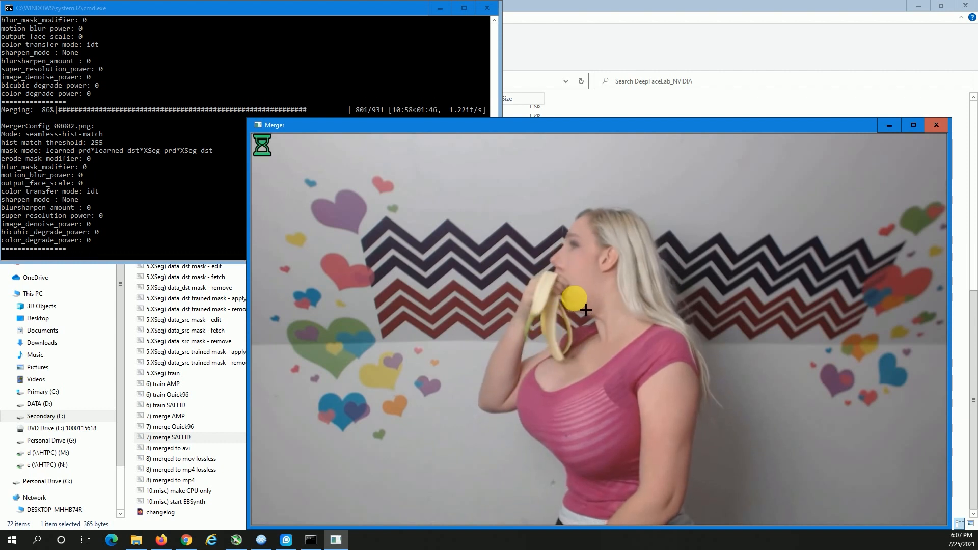
key("period")
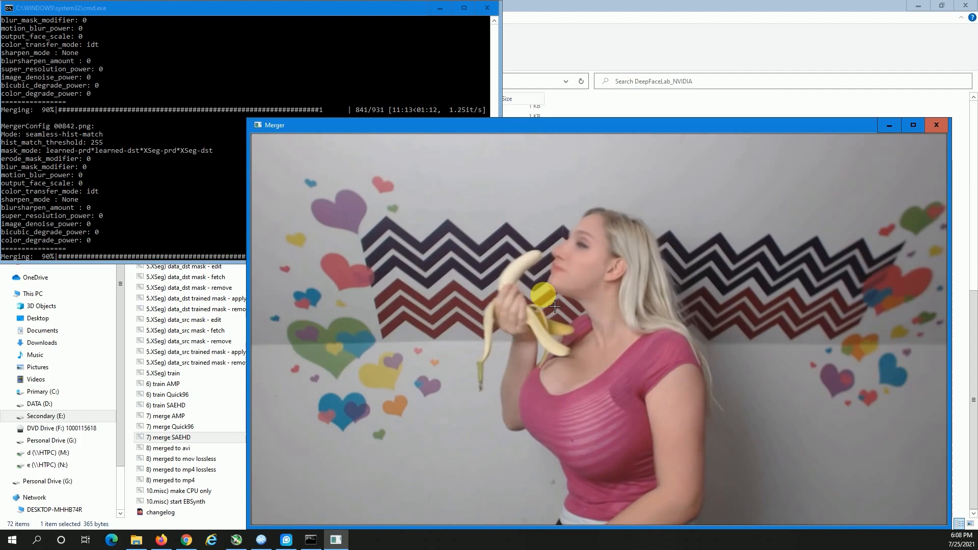